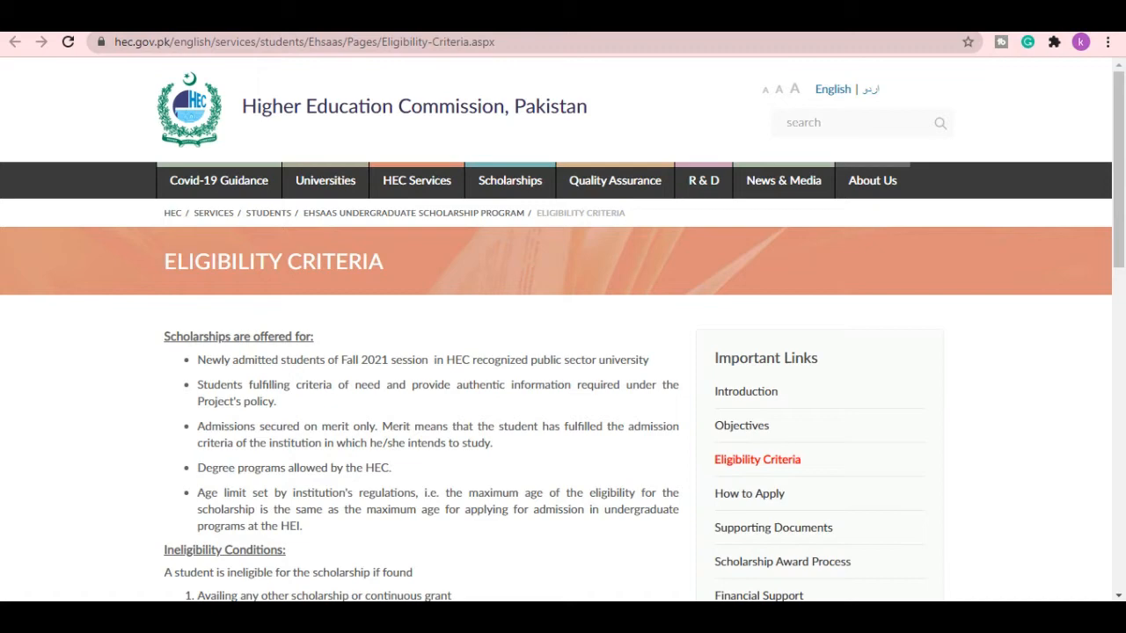
pyautogui.scroll(-2, 563, 329)
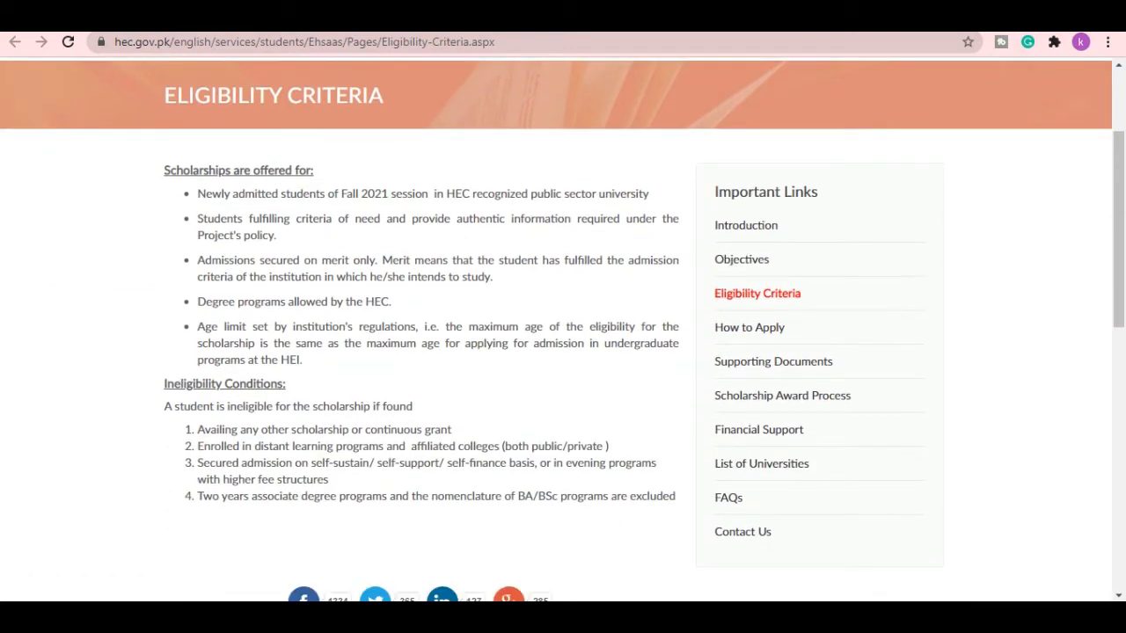
pyautogui.scroll(-2, 563, 329)
pyautogui.scroll(2, 563, 329)
pyautogui.scroll(-1, 562, 329)
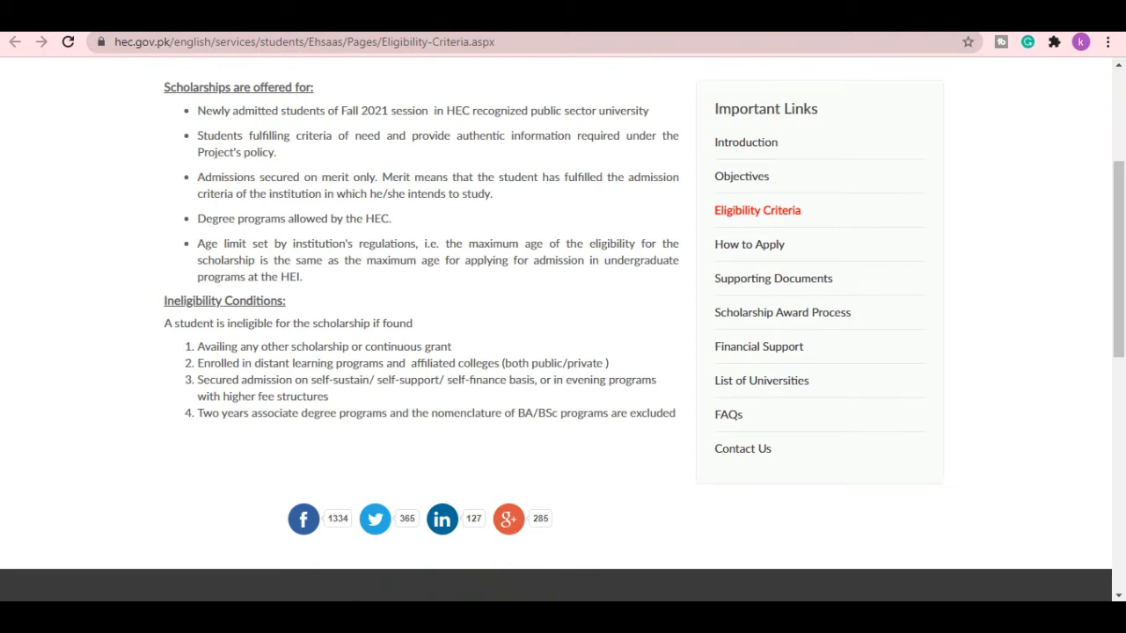
pyautogui.scroll(-1, 563, 329)
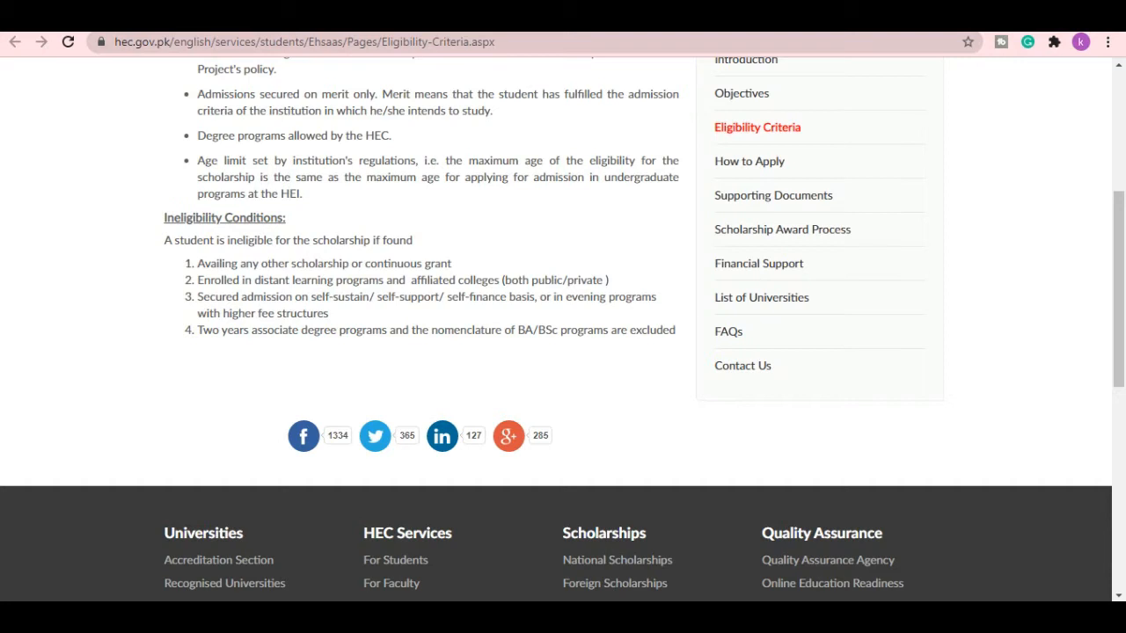
pyautogui.moveTo(197, 330); pyautogui.dragTo(165, 352)
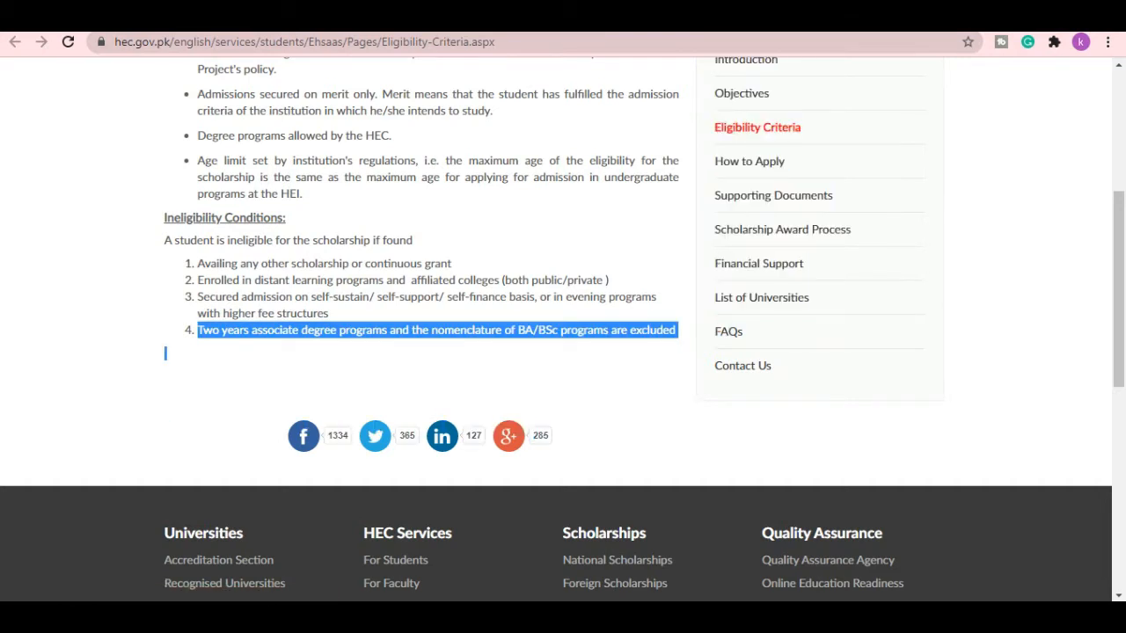
pyautogui.click(165, 352)
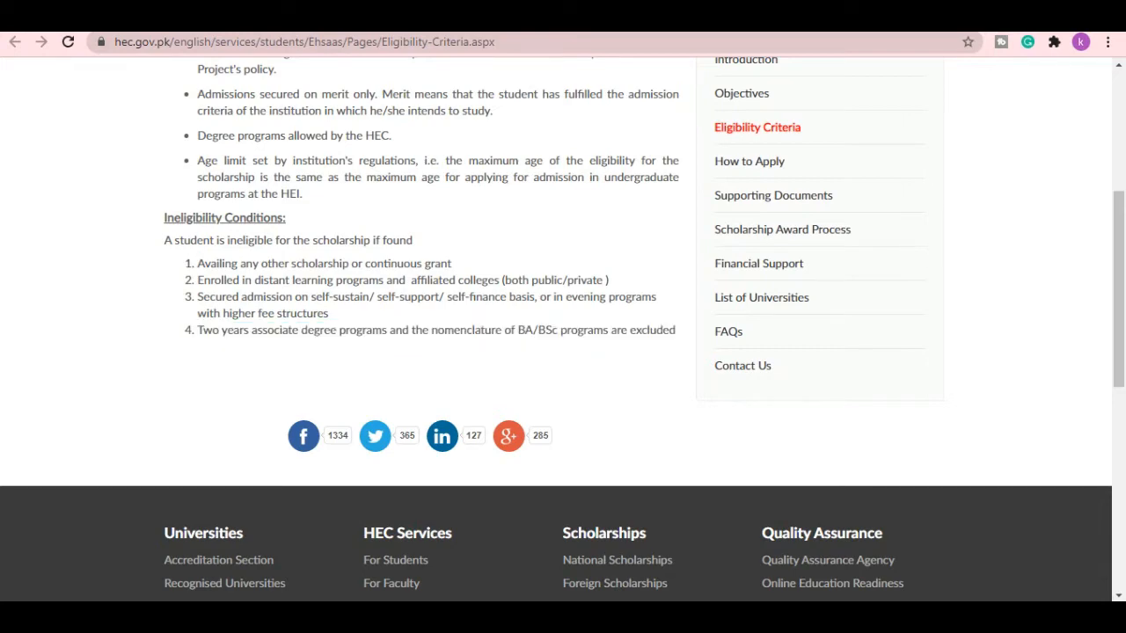
# - Switch past the How to Apply tab to the ehsaas.hec.gov.pk sign-in tab
pyautogui.hotkey('ctrl', 'Tab')
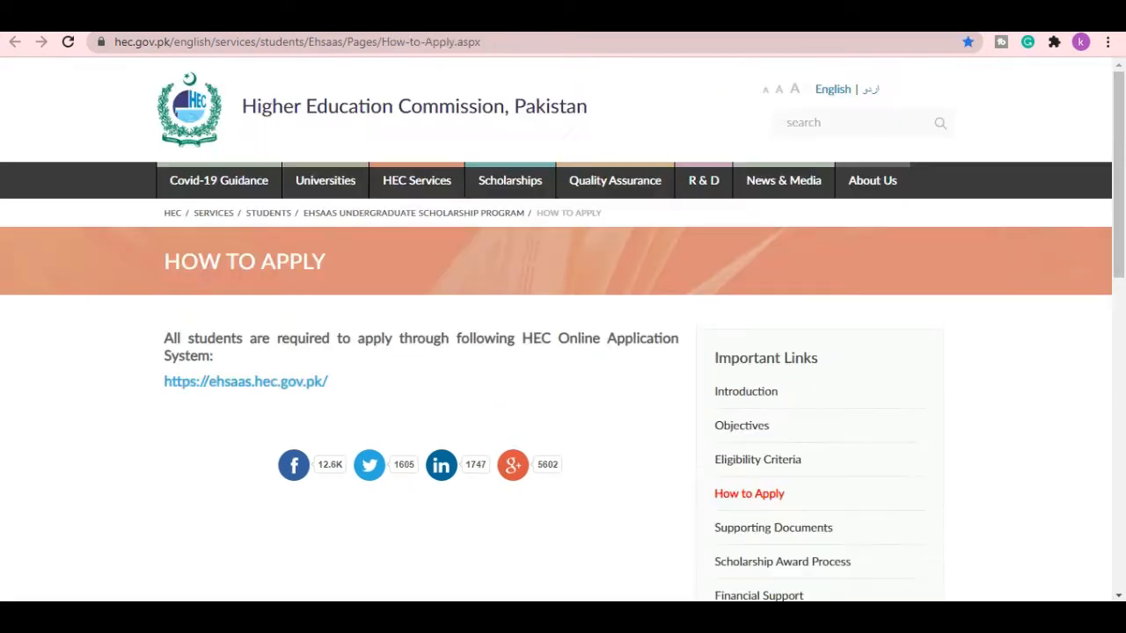
pyautogui.hotkey('ctrl', 'Tab')
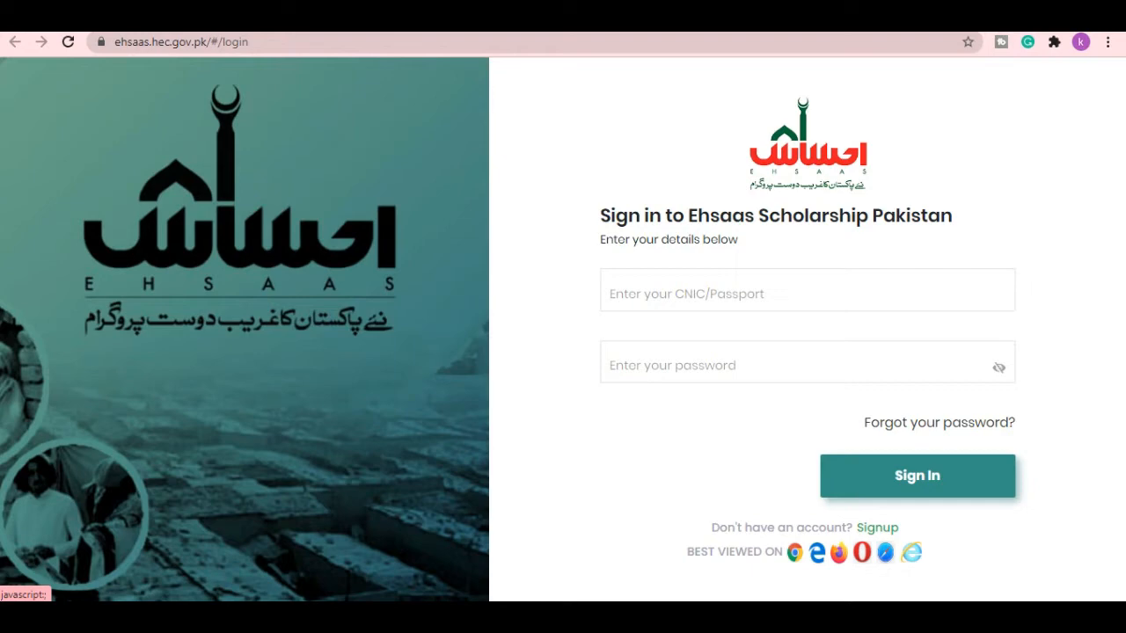
# - Begin Signup, accept the Register instructions, and look over the Create your Account form
pyautogui.click(877, 528)
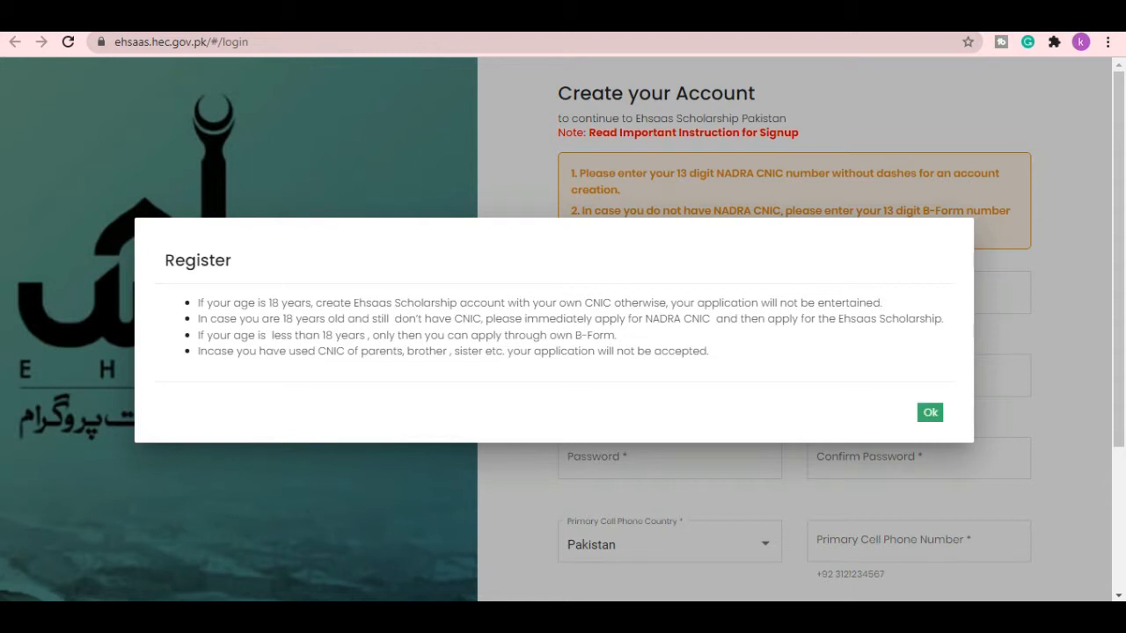
pyautogui.click(929, 412)
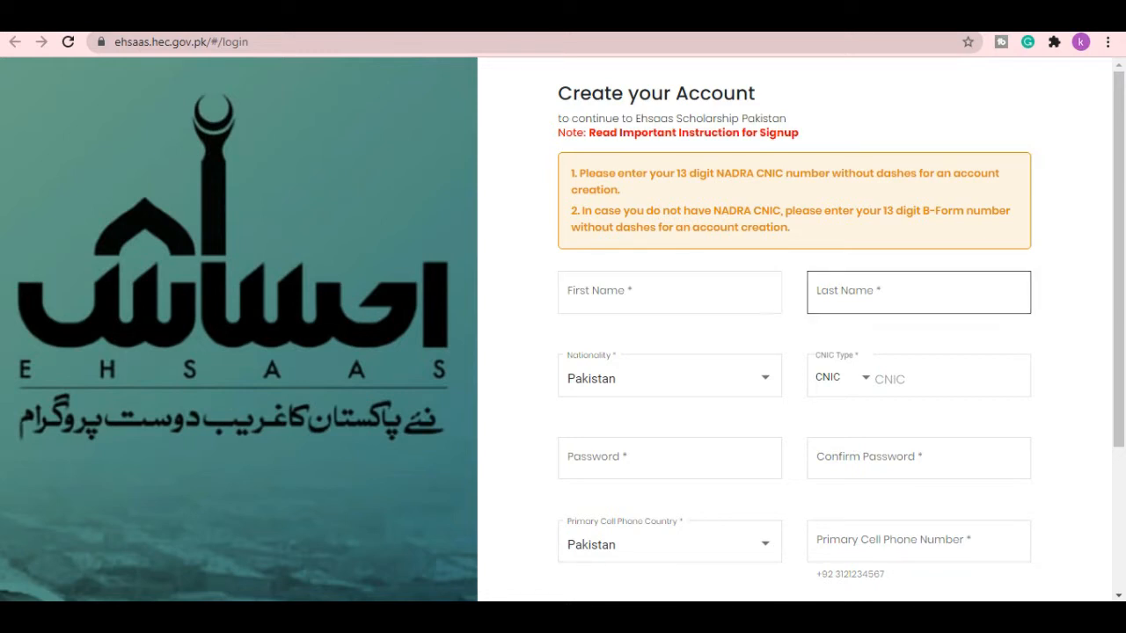
pyautogui.scroll(-1, 918, 291)
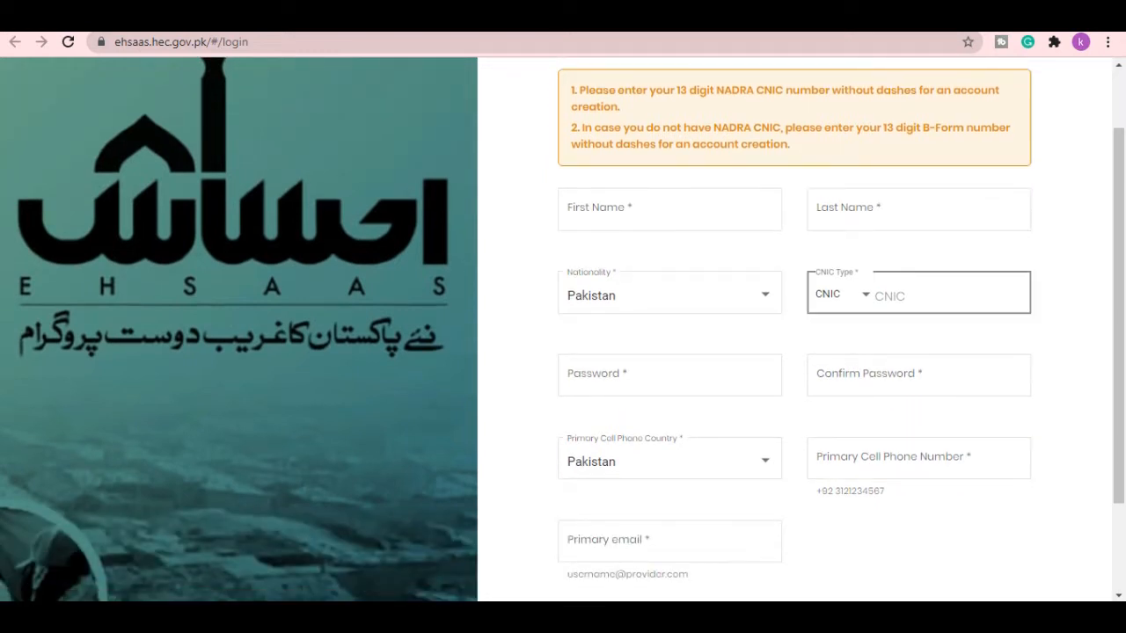
pyautogui.scroll(-1, 918, 291)
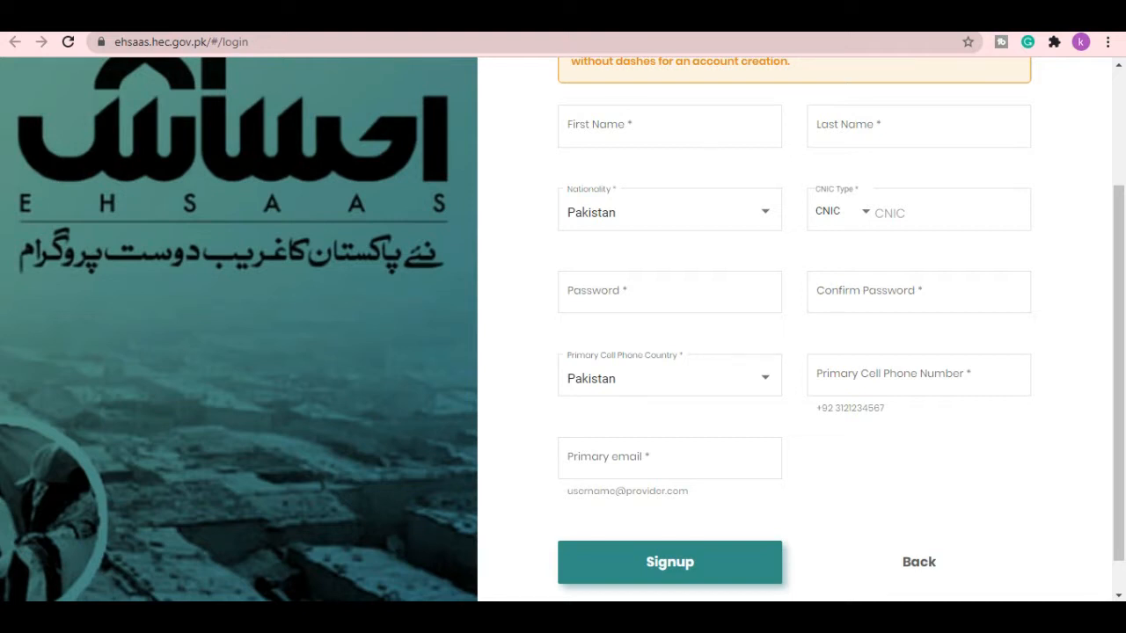
pyautogui.scroll(2, 669, 291)
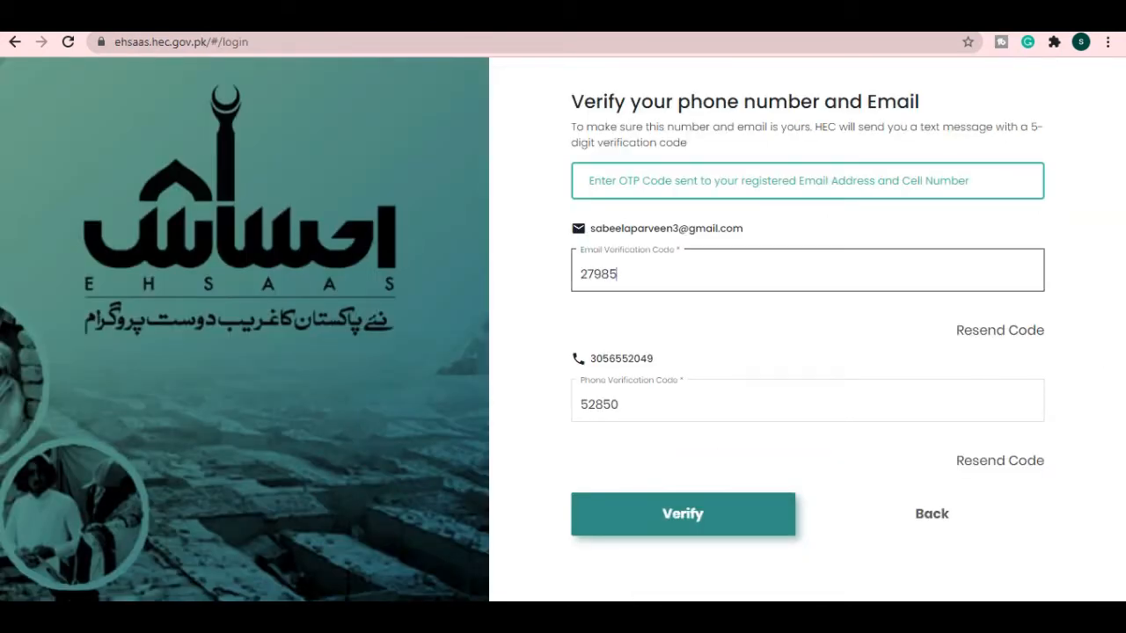
# - Verify the email and phone codes to log in to the applicant dashboard
pyautogui.click(695, 515)
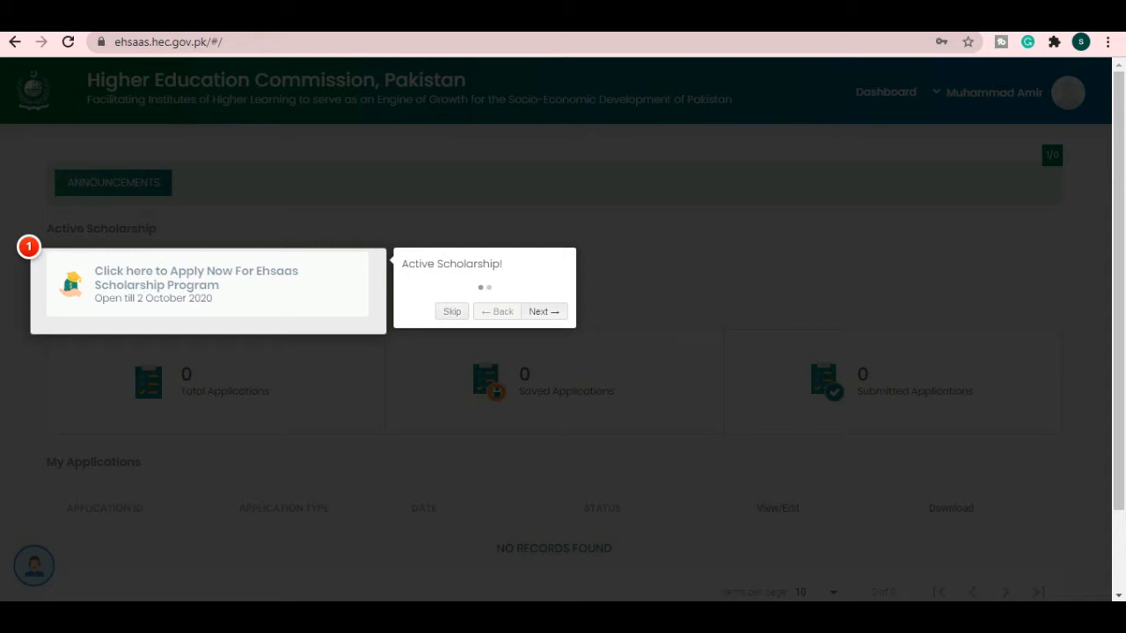
# - Finish the dashboard tour and start a new Ehsaas Scholarship Program application
pyautogui.click(544, 311)
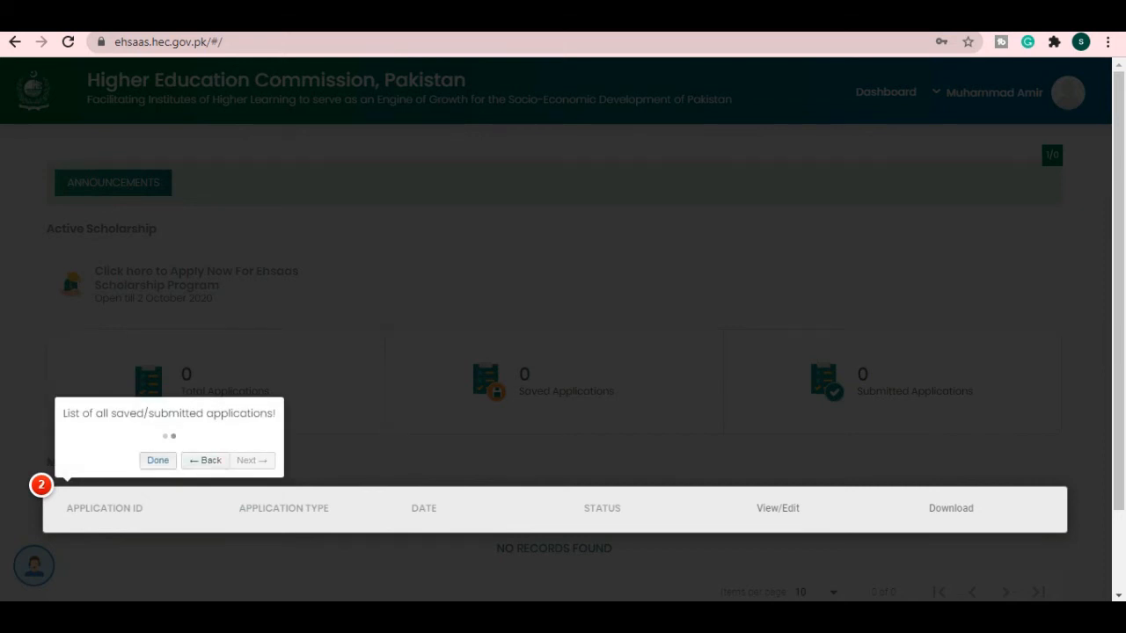
pyautogui.click(157, 460)
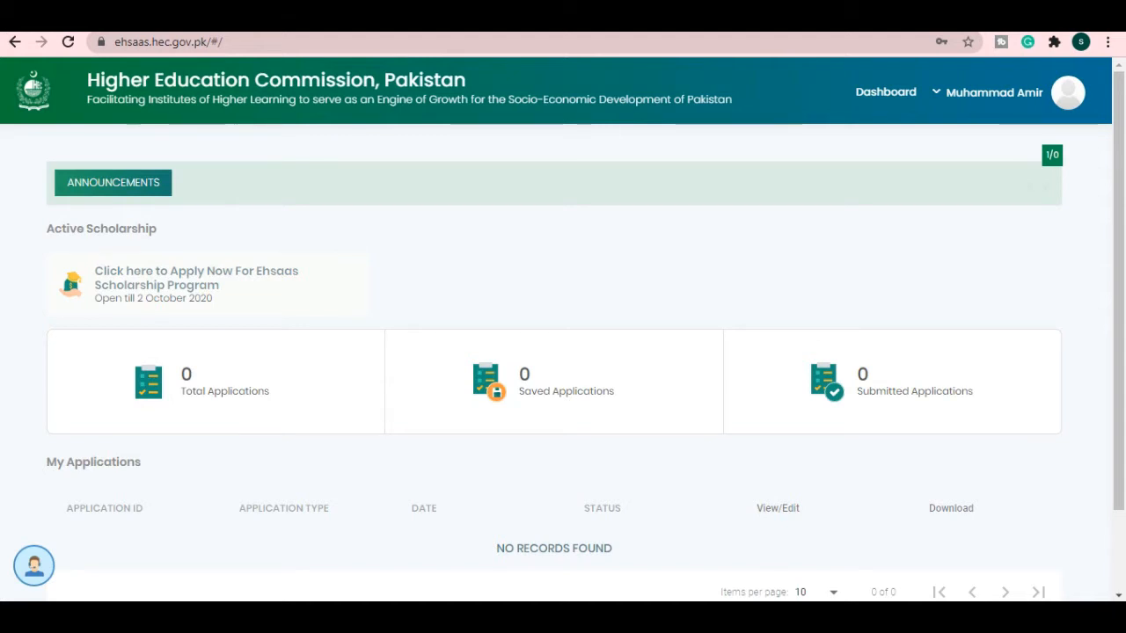
pyautogui.scroll(-2, 562, 360)
pyautogui.scroll(2, 563, 360)
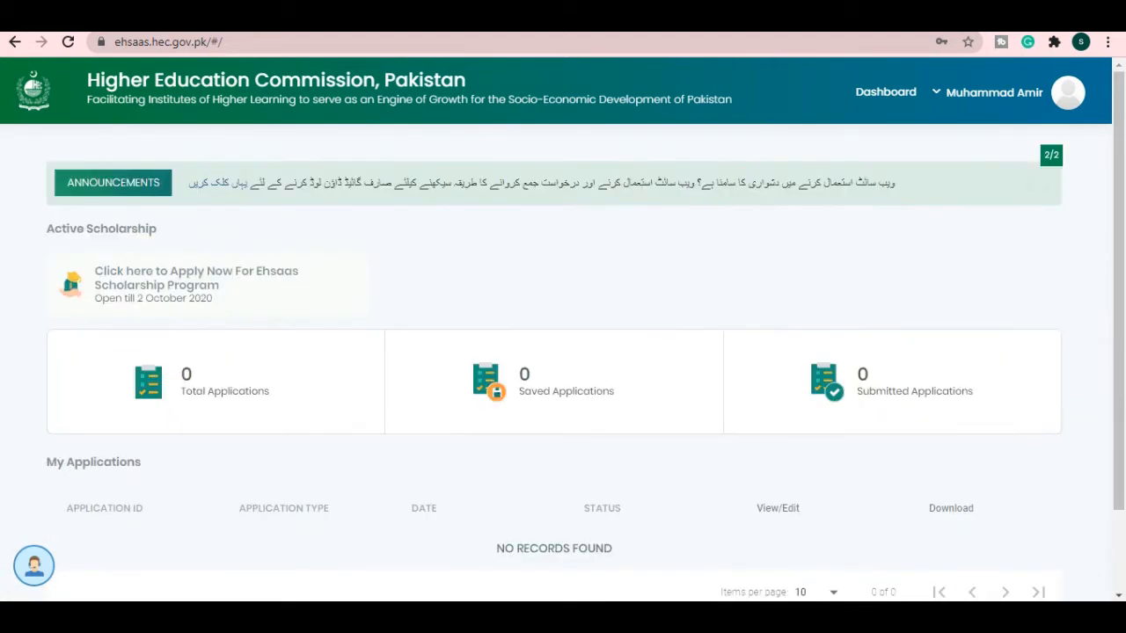
pyautogui.click(196, 277)
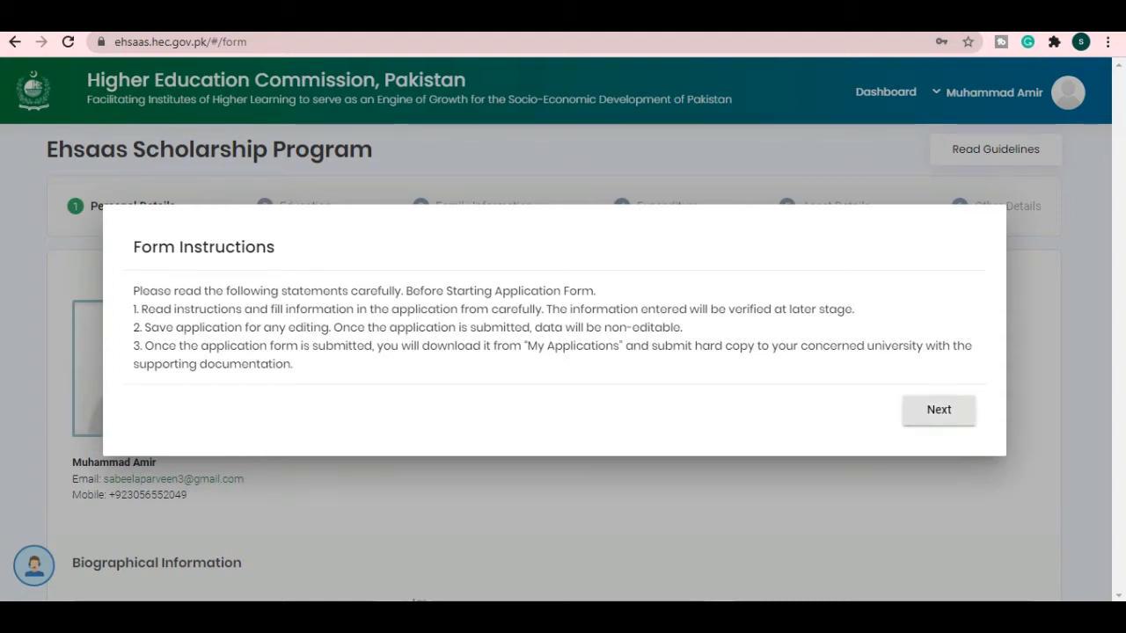
# - Pass the form instructions and set title Mr., gender Male, marital status Single
pyautogui.click(935, 411)
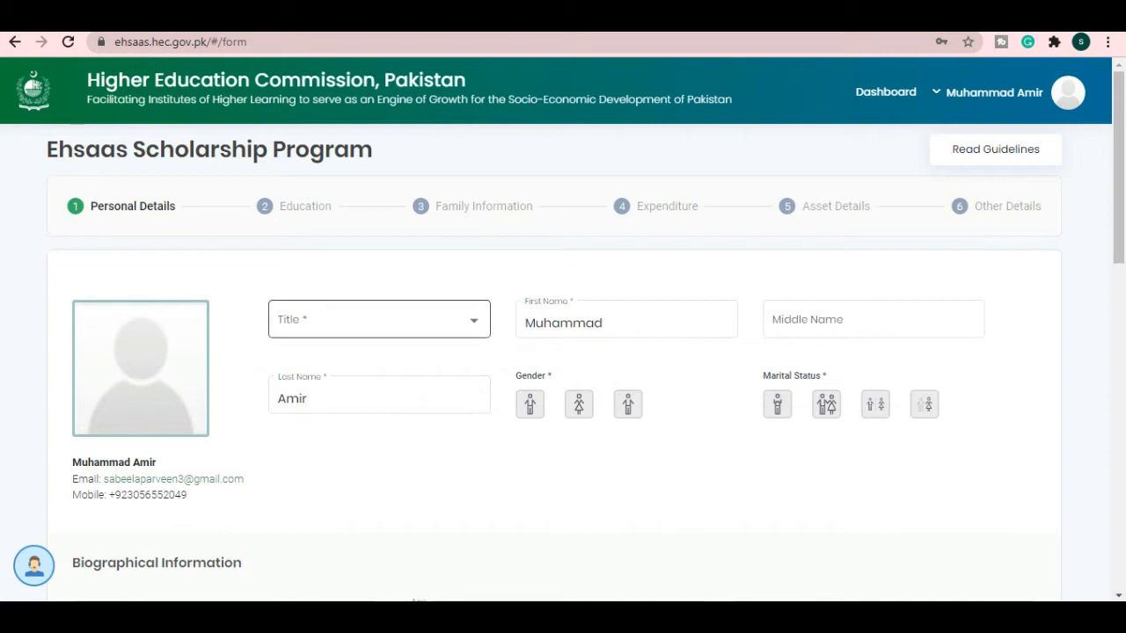
pyautogui.click(379, 319)
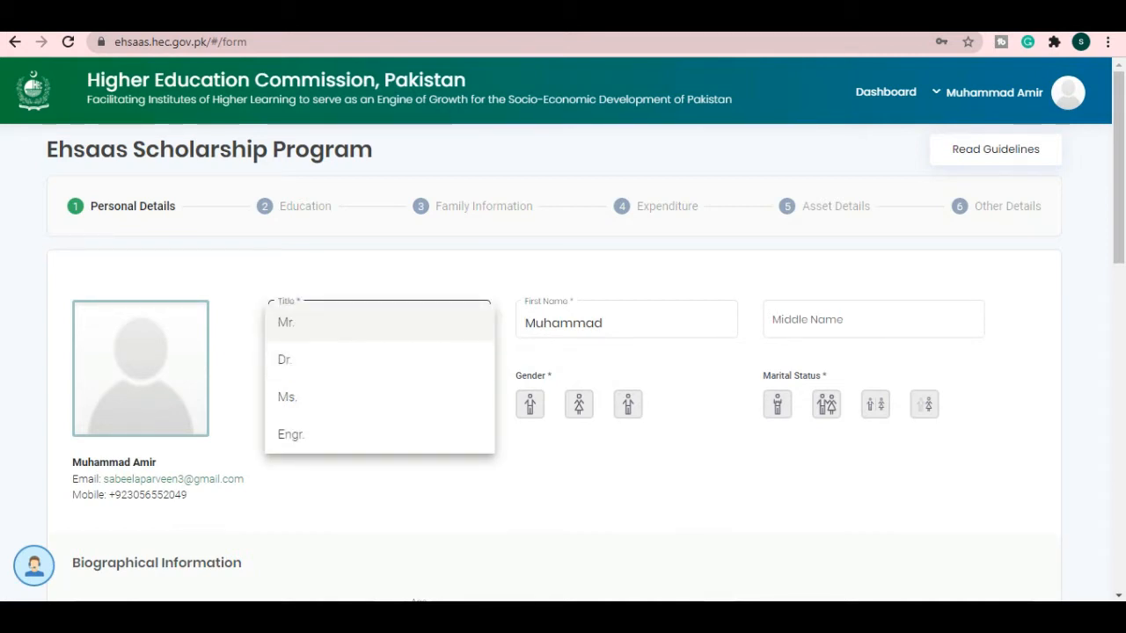
pyautogui.click(286, 322)
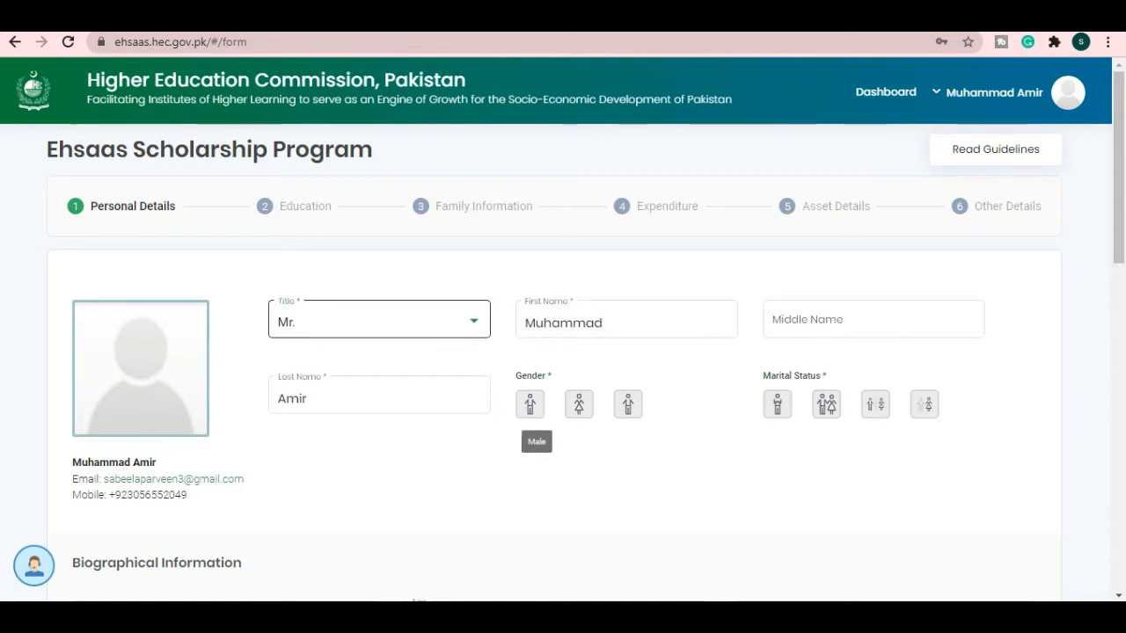
pyautogui.click(530, 404)
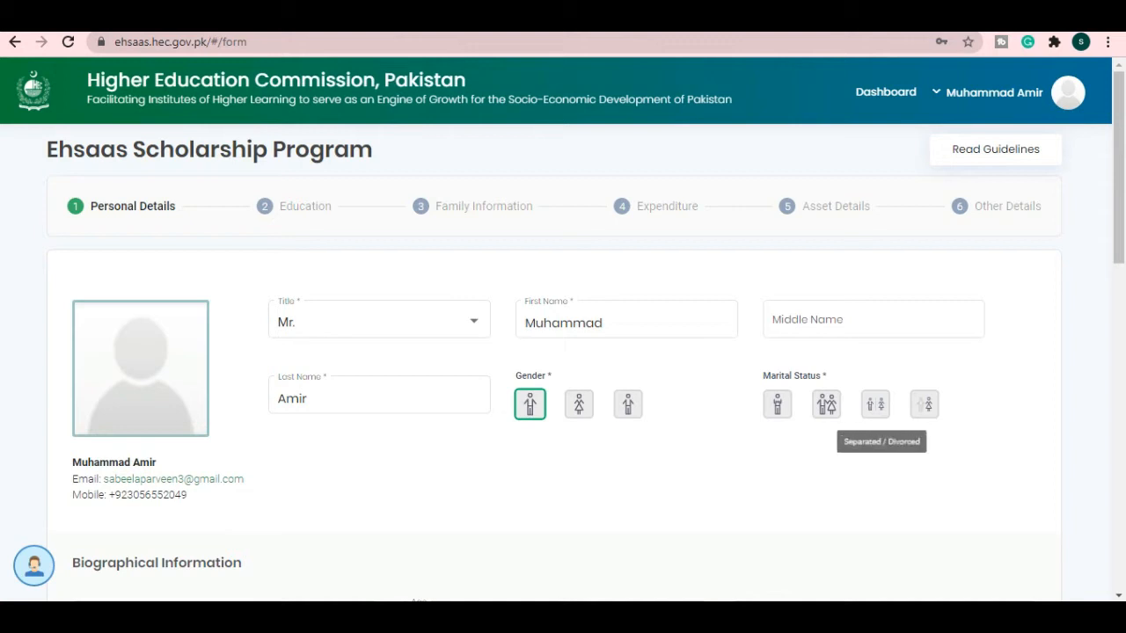
pyautogui.click(776, 404)
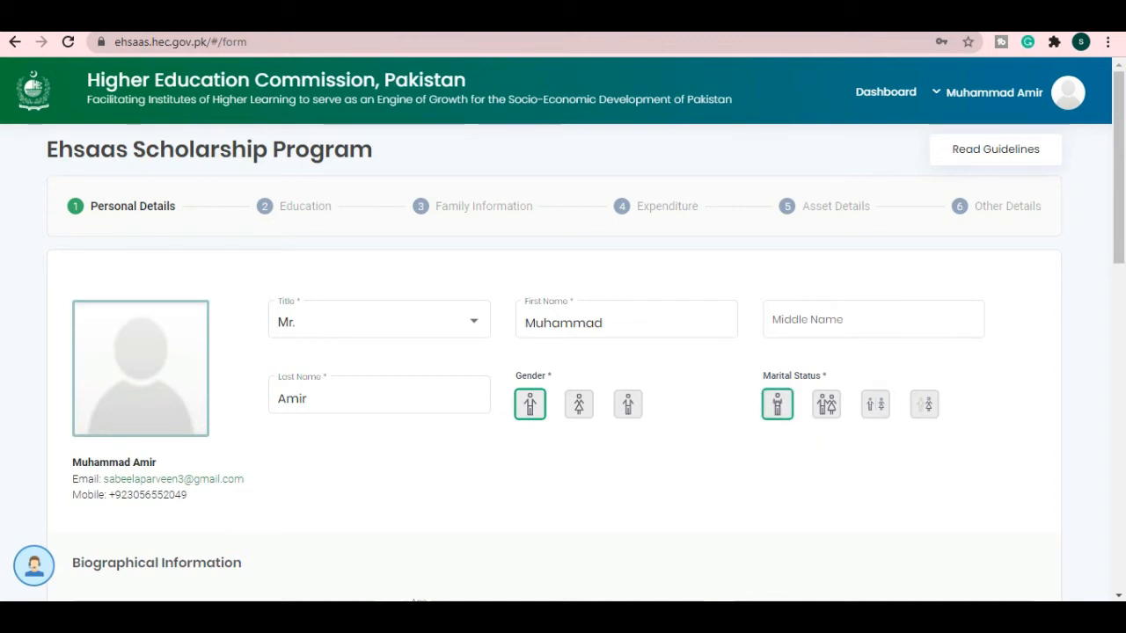
pyautogui.scroll(-2, 776, 414)
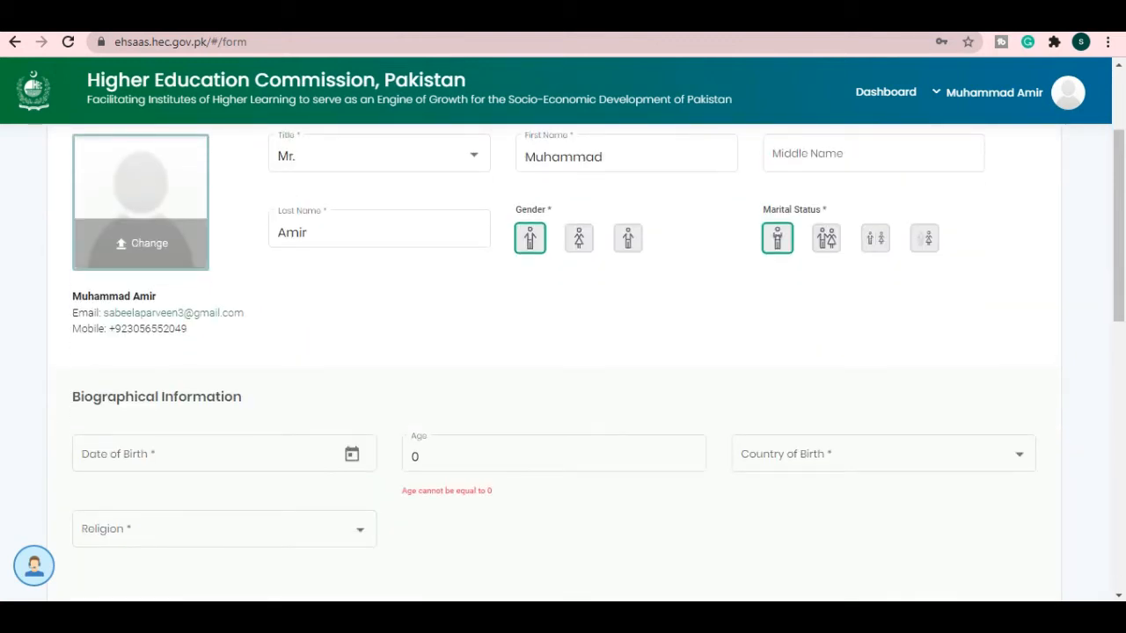
# - Set the date of birth to 2/3/1998 in the date picker
pyautogui.scroll(-2, 211, 288)
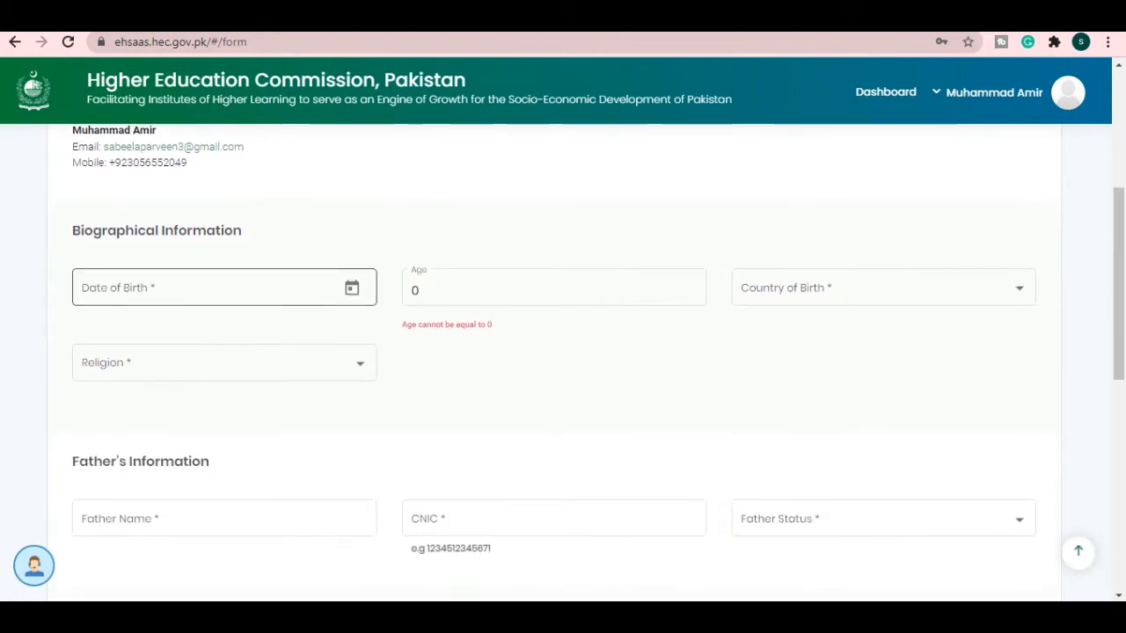
pyautogui.click(352, 288)
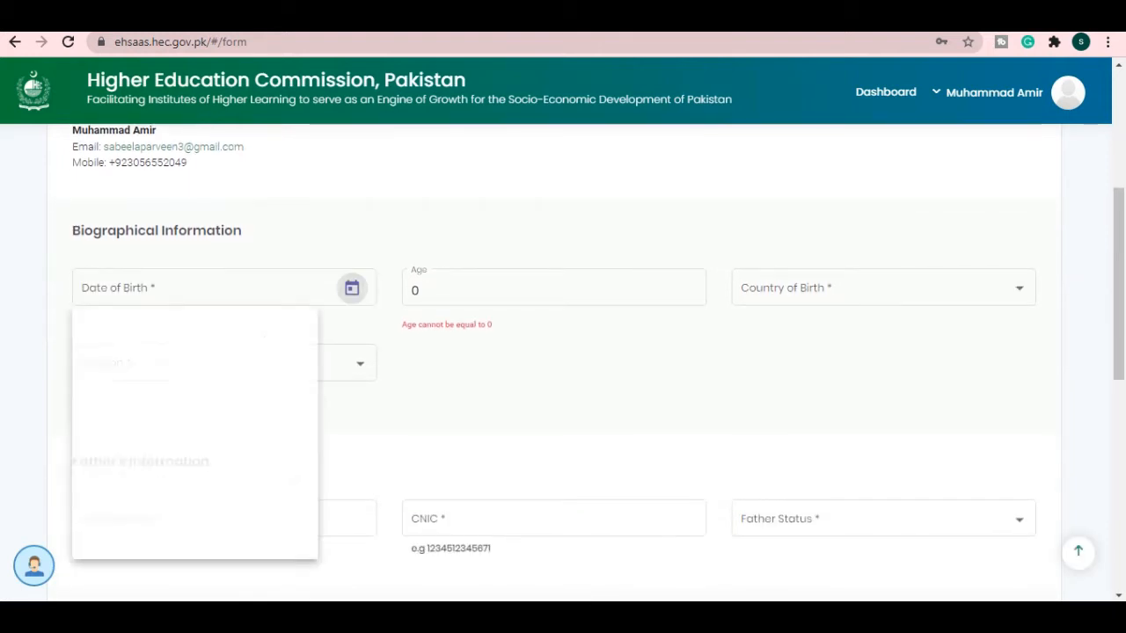
pyautogui.click(121, 339)
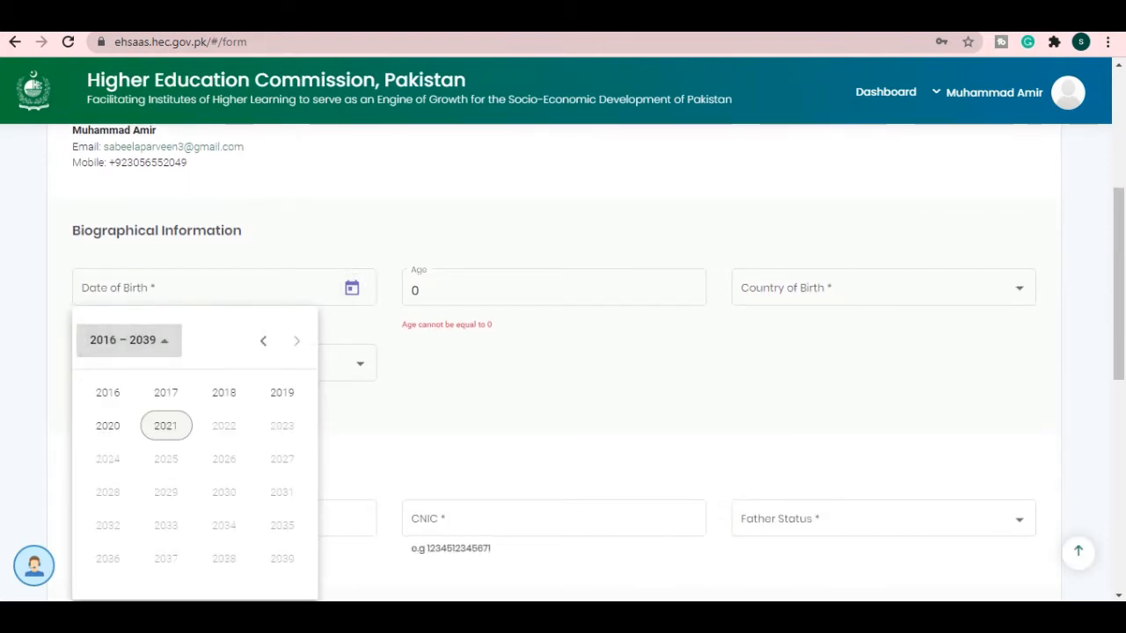
pyautogui.scroll(4, 165, 392)
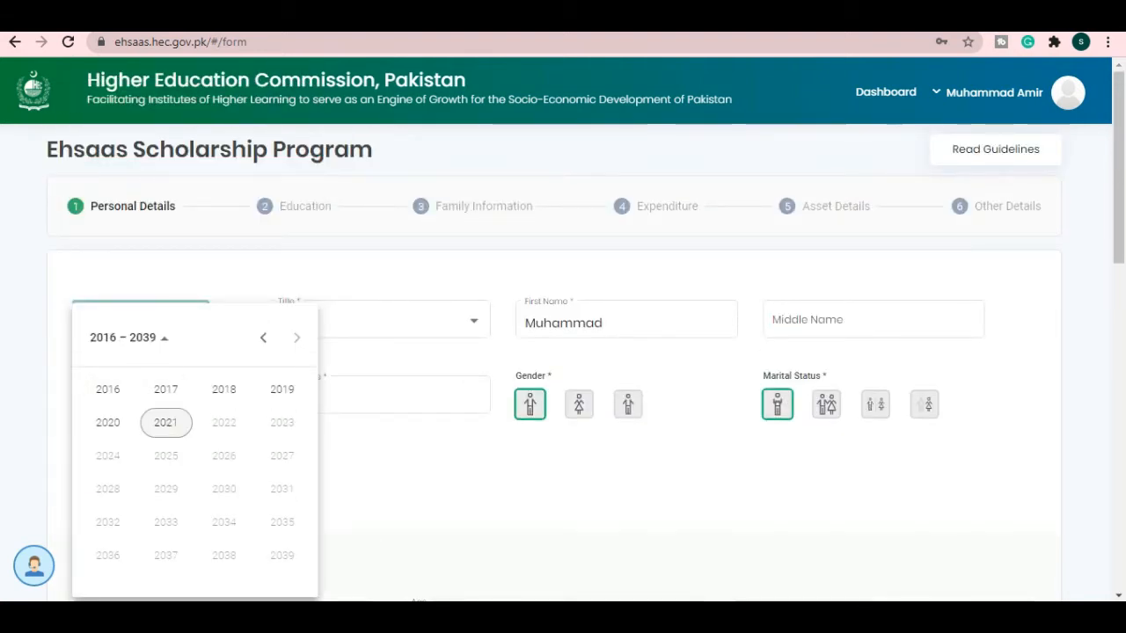
pyautogui.click(263, 338)
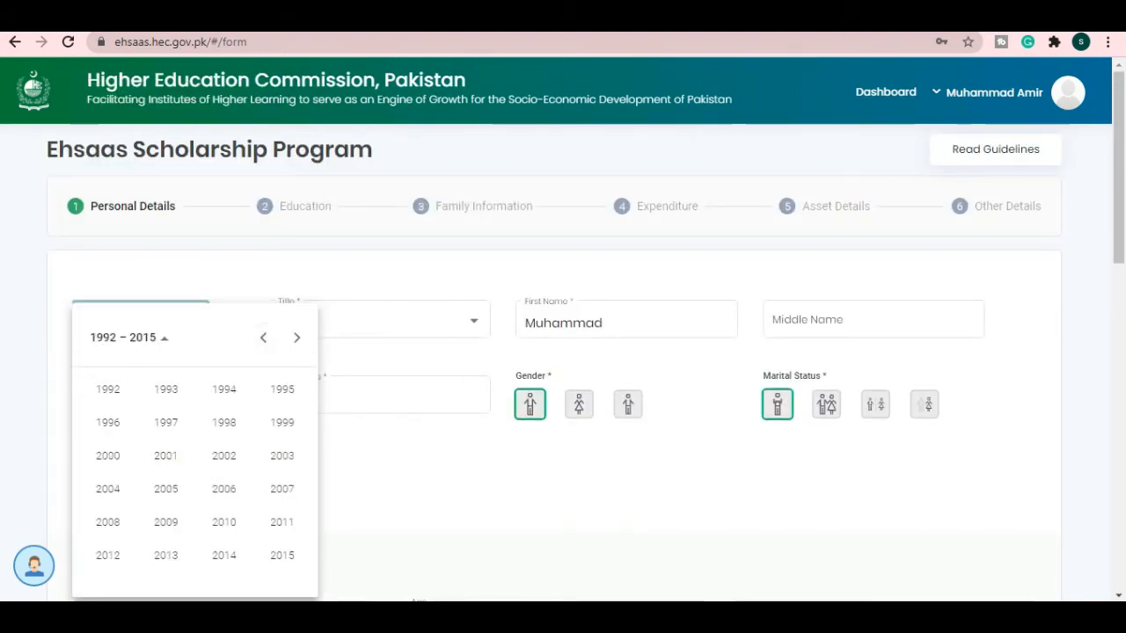
pyautogui.click(224, 422)
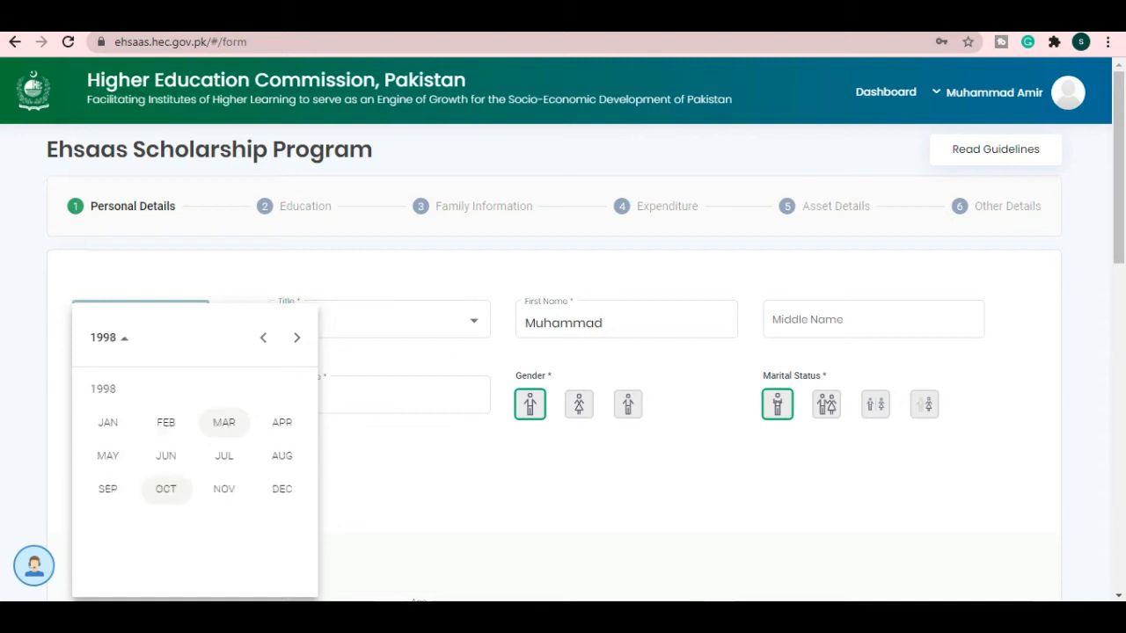
pyautogui.click(166, 422)
pyautogui.click(161, 442)
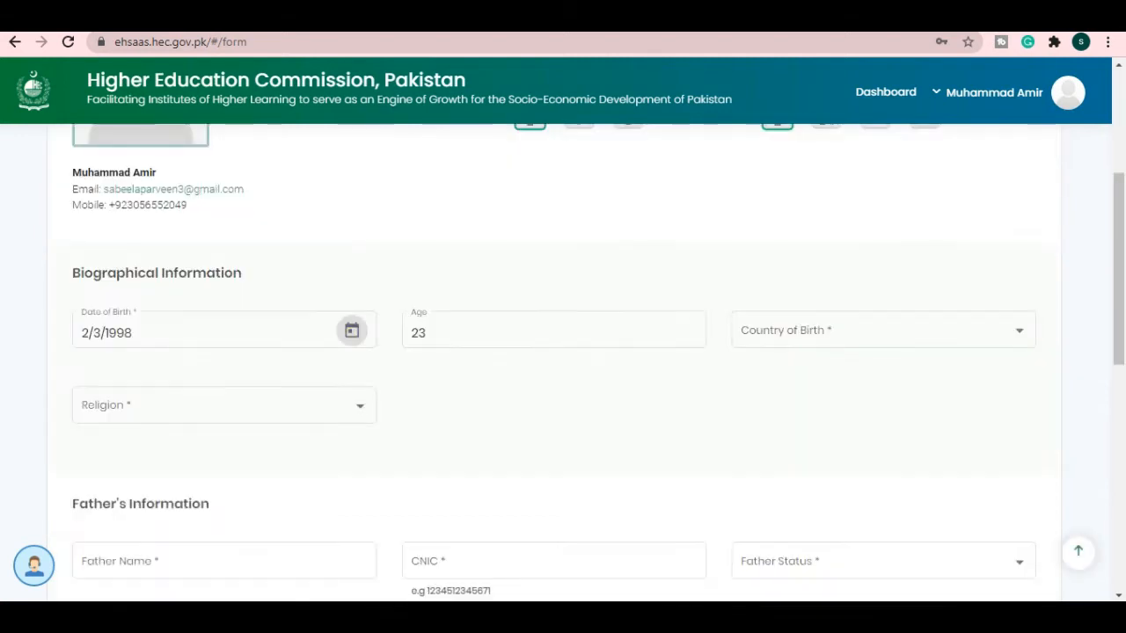
# - Choose Pakistan as country of birth and Islam as religion
pyautogui.click(883, 331)
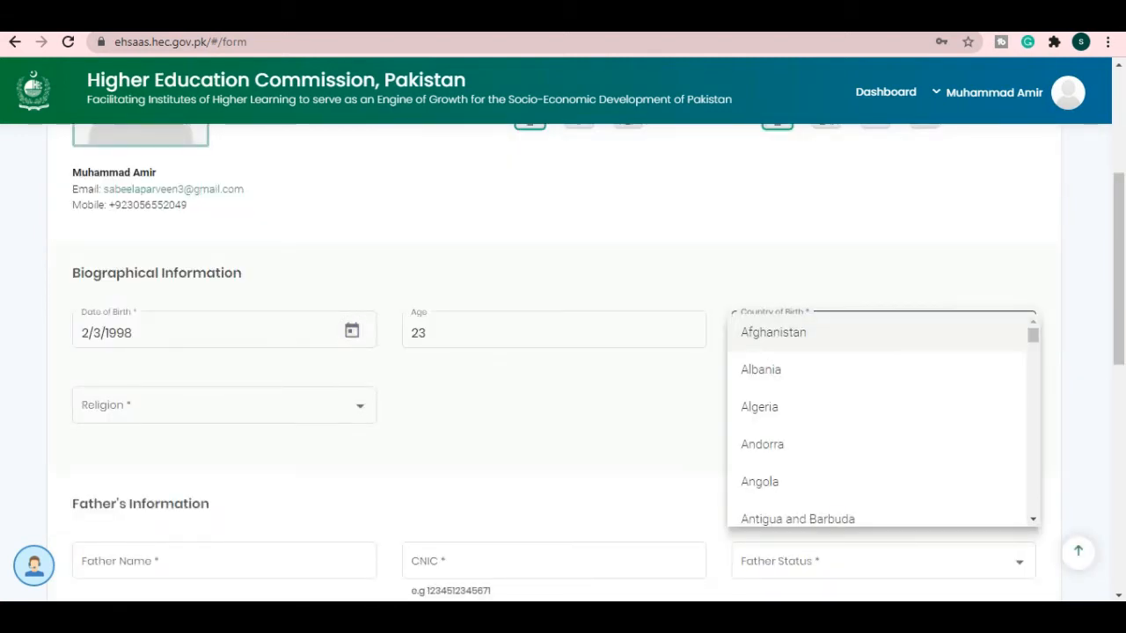
pyautogui.scroll(-3, 883, 470)
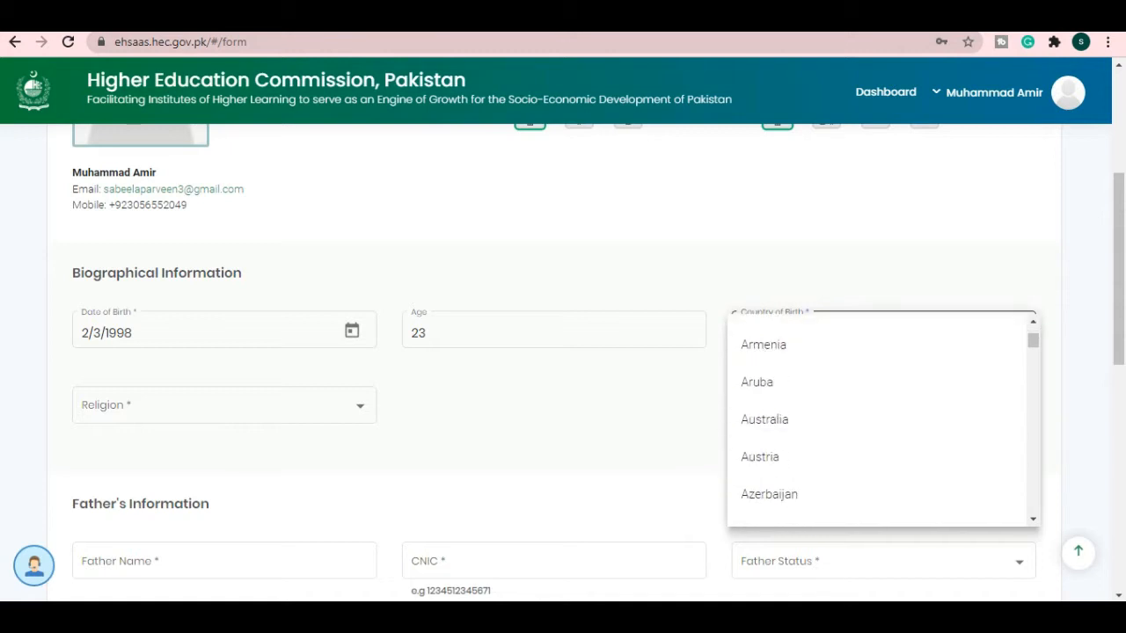
pyautogui.scroll(-15, 880, 466)
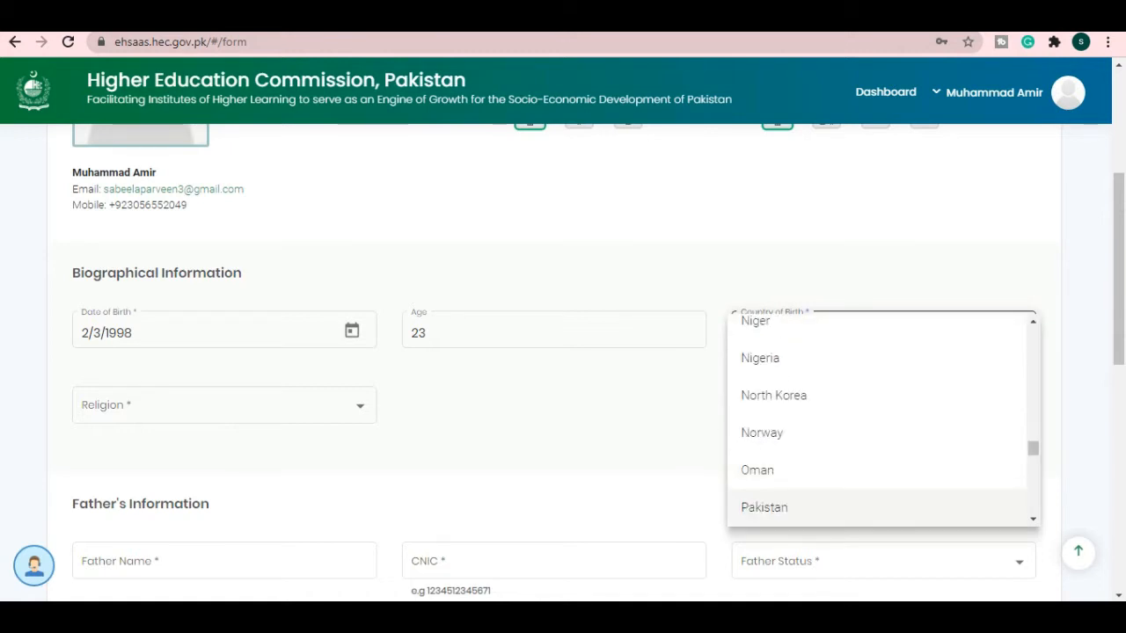
pyautogui.click(765, 505)
pyautogui.click(225, 405)
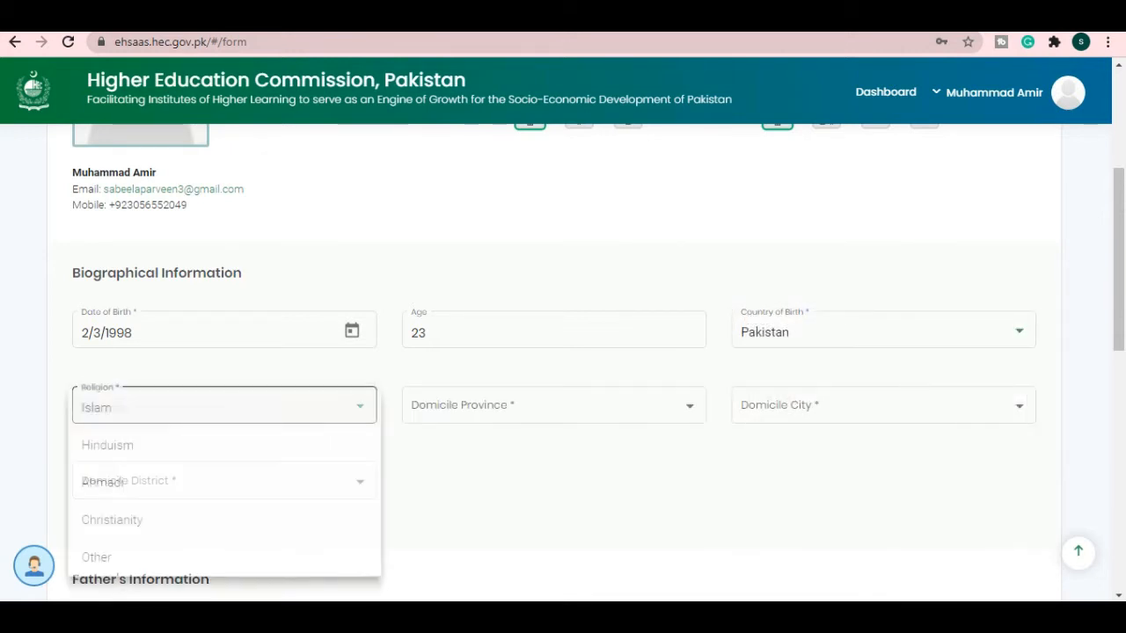
pyautogui.click(224, 408)
# - Set domicile to Punjab province, Attock city and Attock district
pyautogui.click(554, 405)
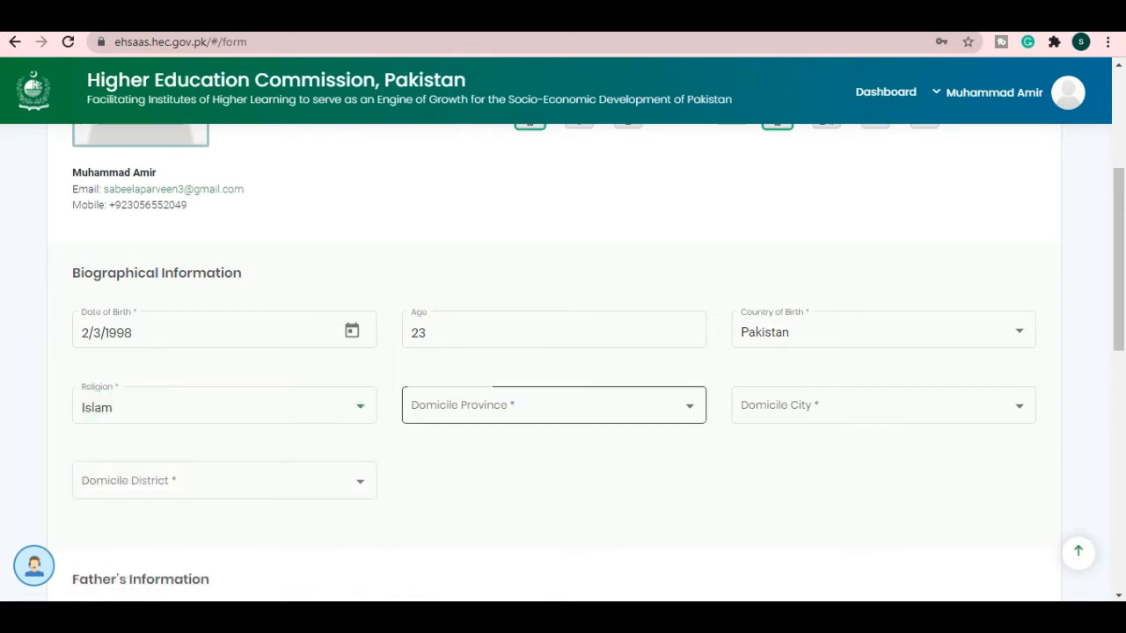
pyautogui.click(466, 258)
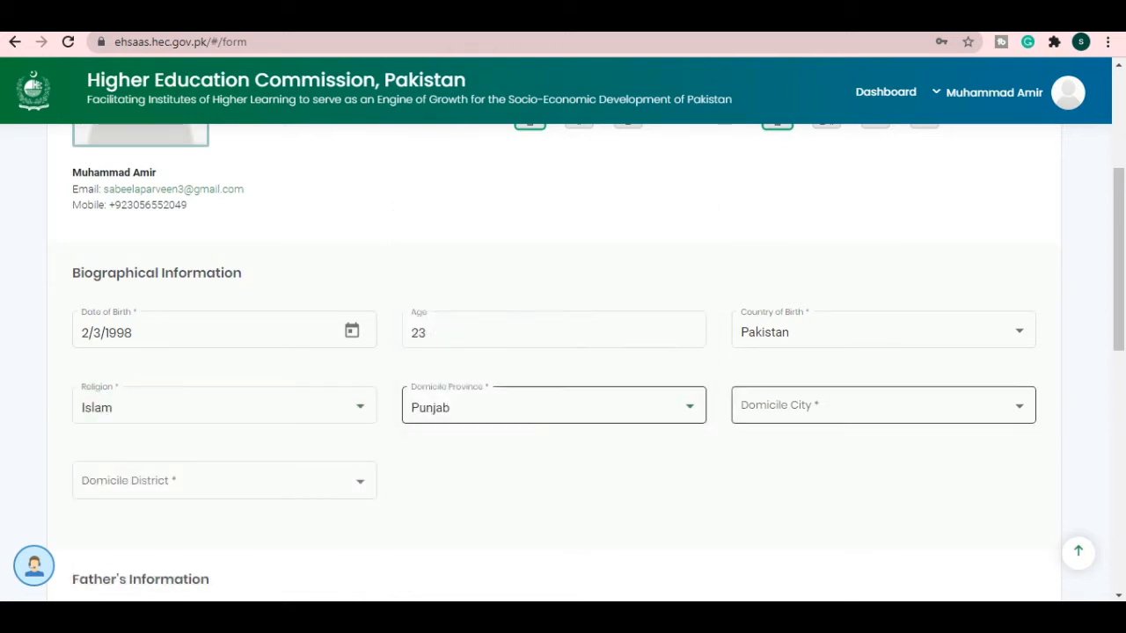
pyautogui.click(883, 406)
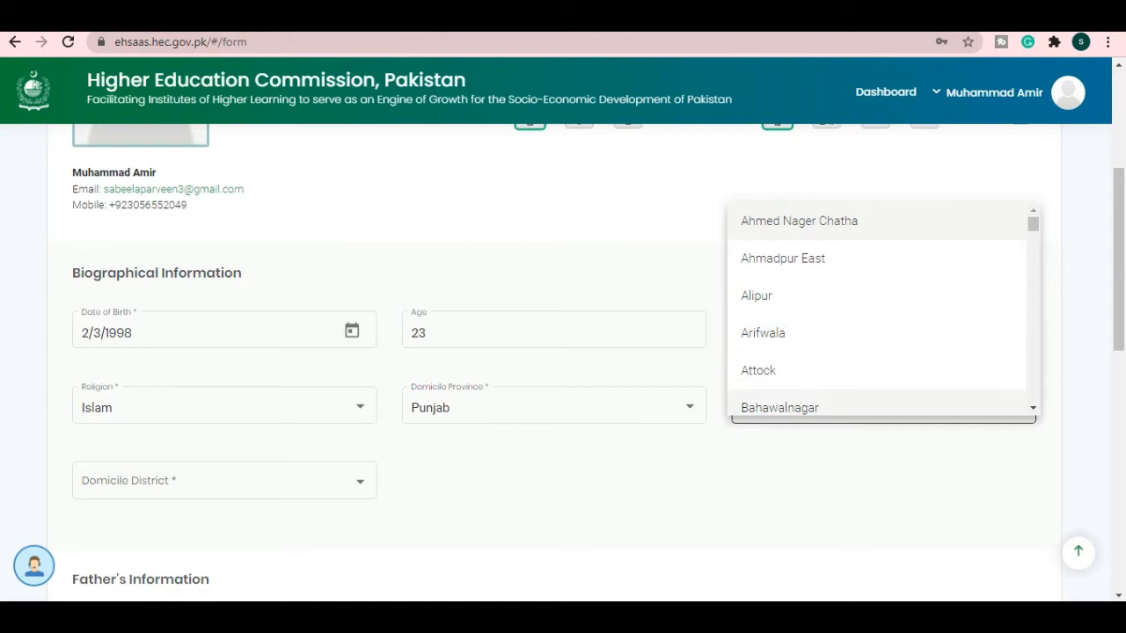
pyautogui.click(758, 370)
pyautogui.scroll(-2, 758, 370)
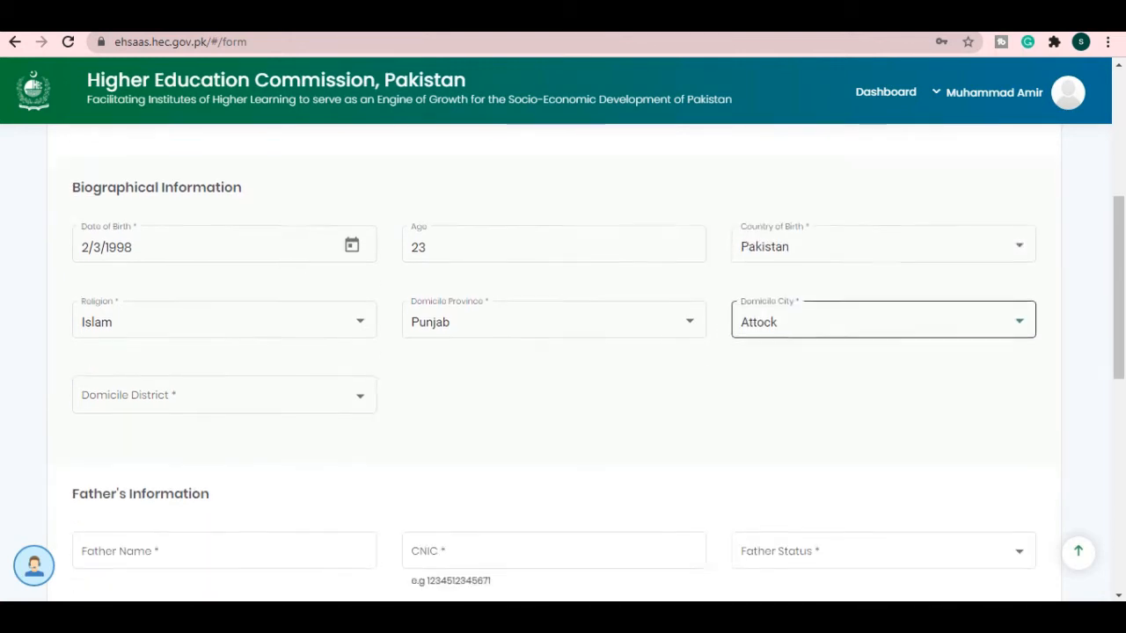
pyautogui.click(224, 315)
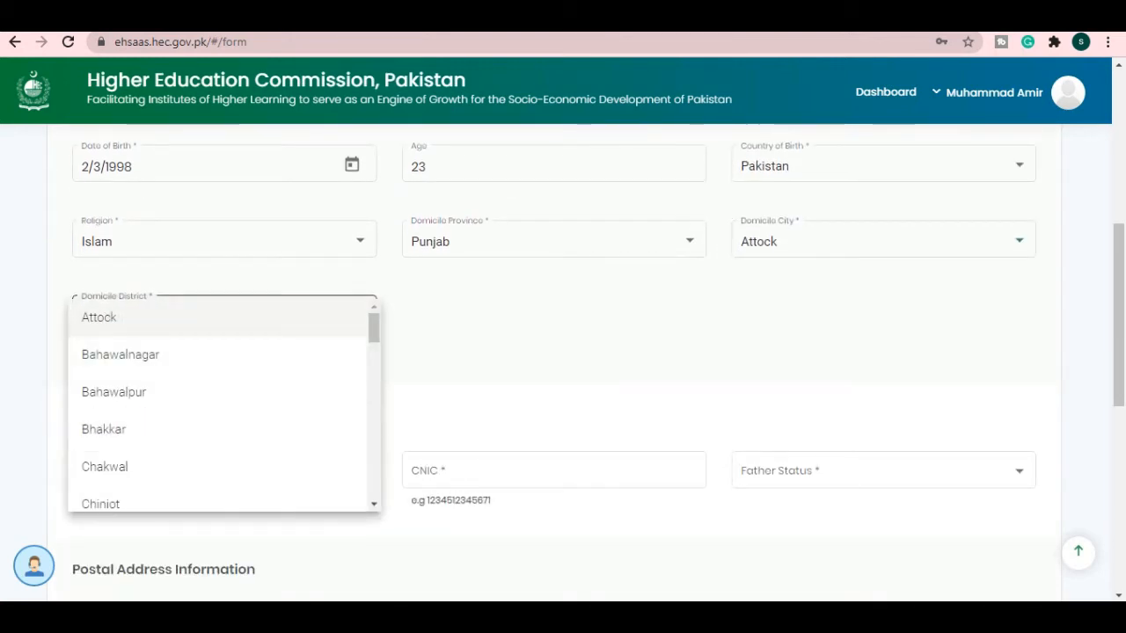
pyautogui.click(99, 316)
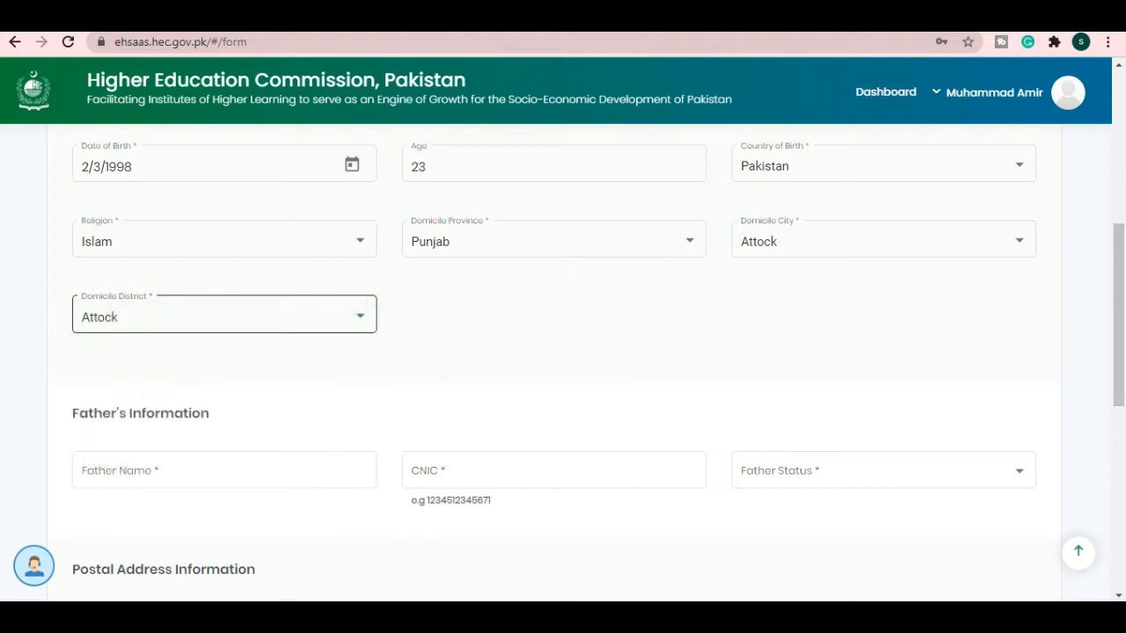
pyautogui.scroll(-1, 224, 351)
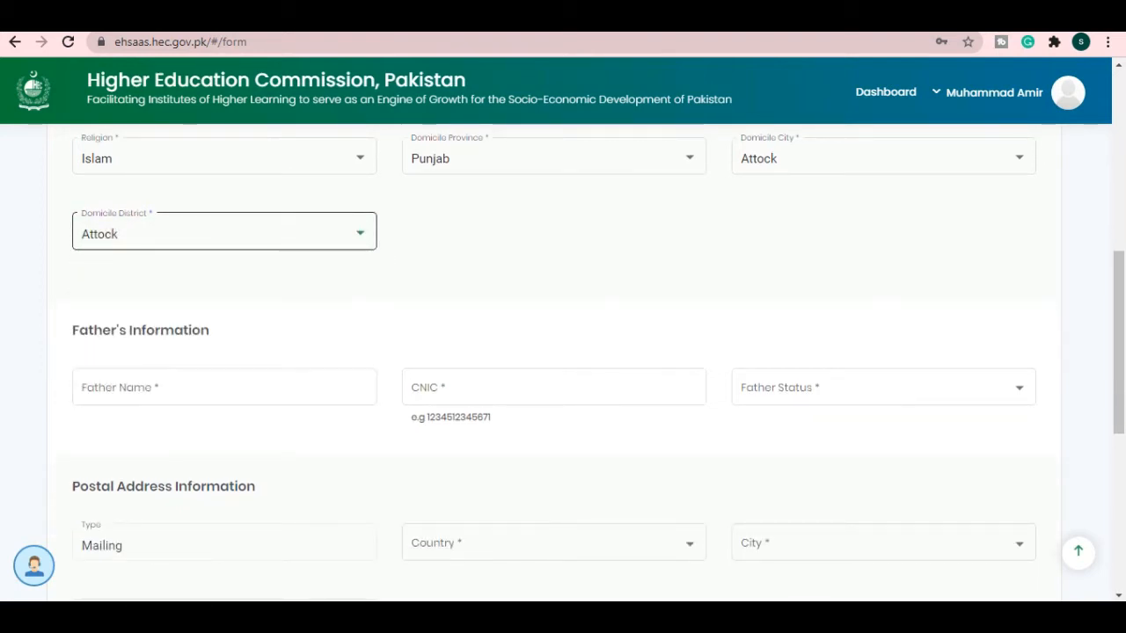
# - Review the remaining Personal Details, including the Abbottabad mailing address, and save to reach Education
pyautogui.scroll(-1, 224, 387)
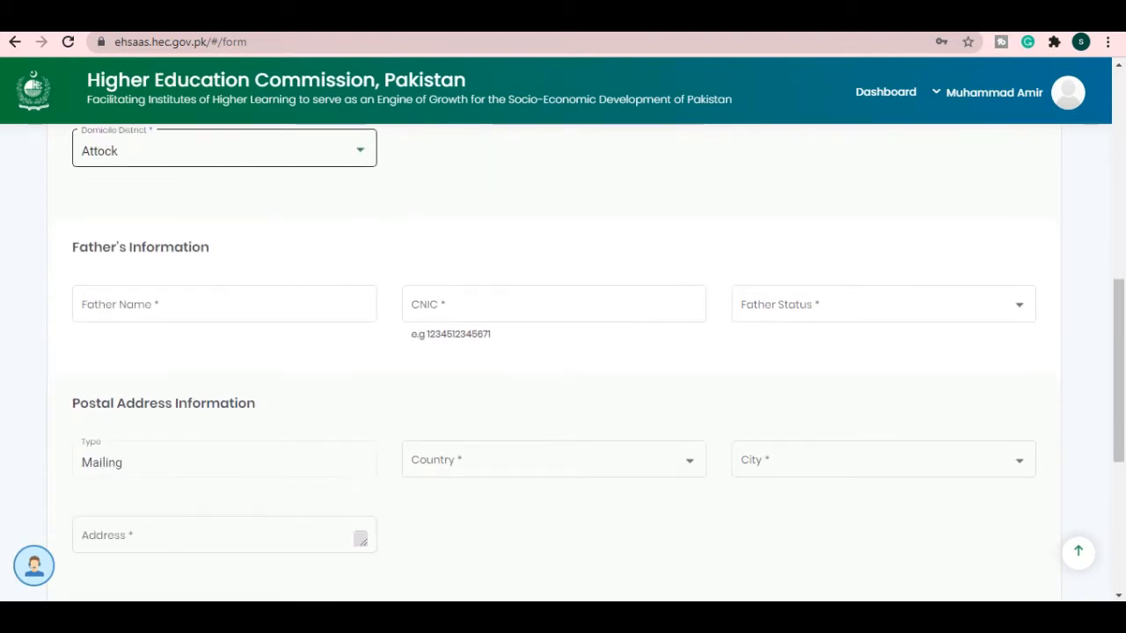
pyautogui.scroll(-3, 225, 448)
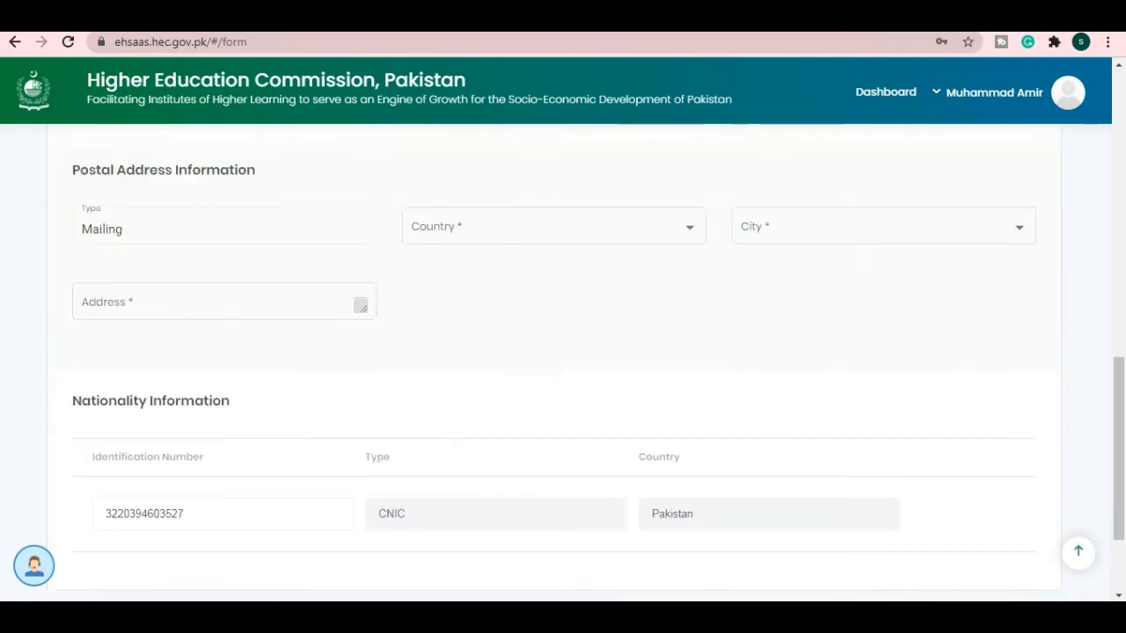
pyautogui.scroll(-2, 563, 352)
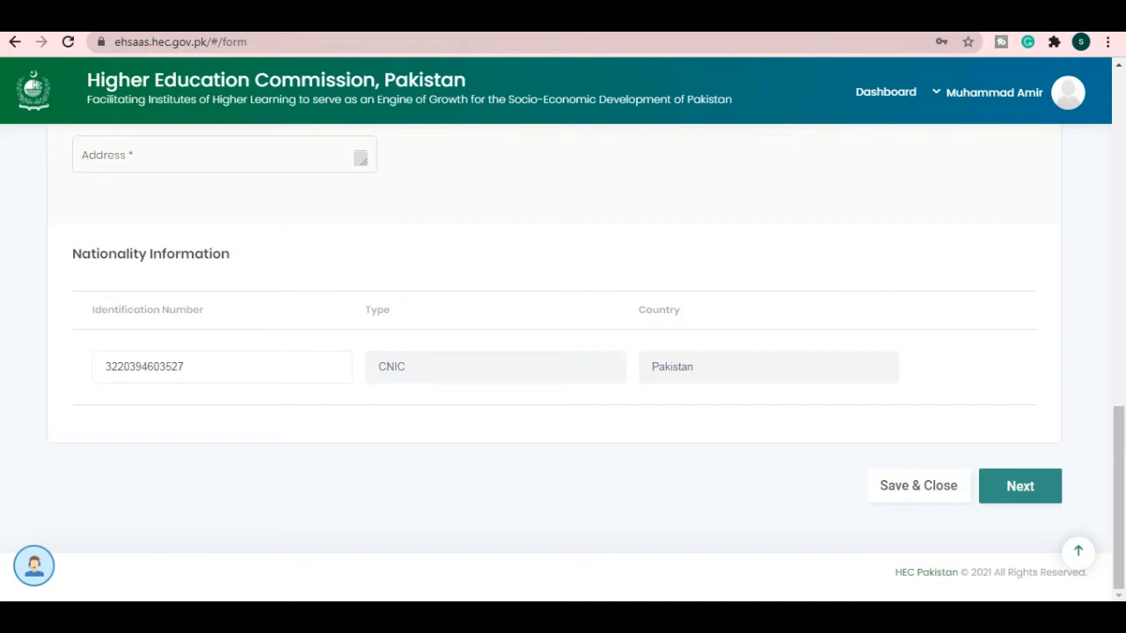
pyautogui.scroll(5, 562, 352)
pyautogui.scroll(-3, 562, 352)
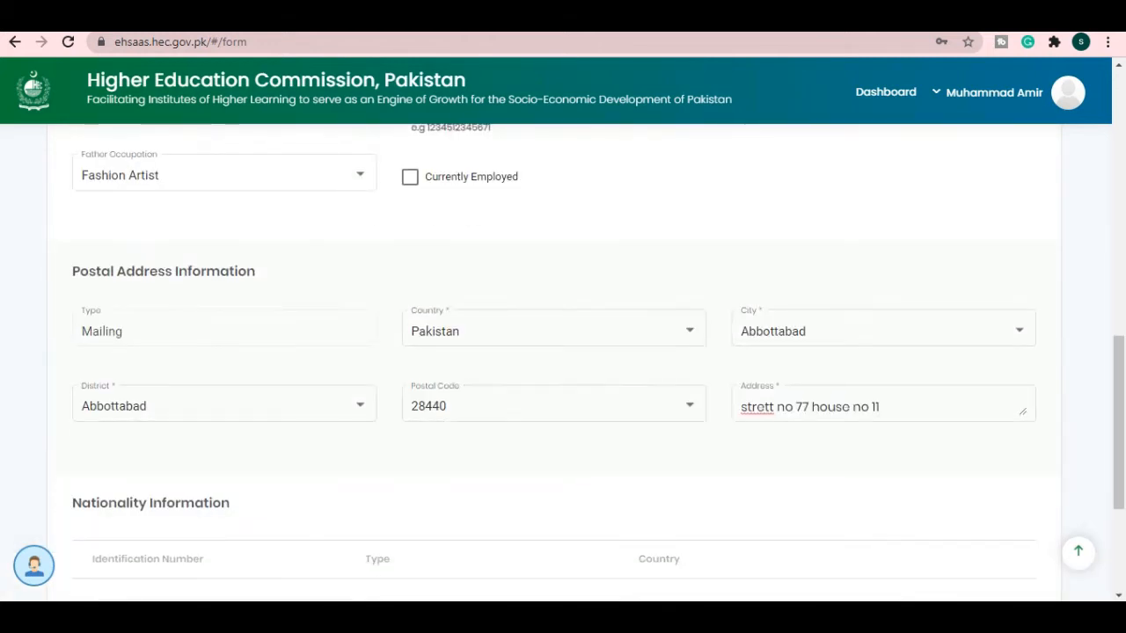
pyautogui.scroll(-2, 563, 352)
pyautogui.scroll(-1, 563, 351)
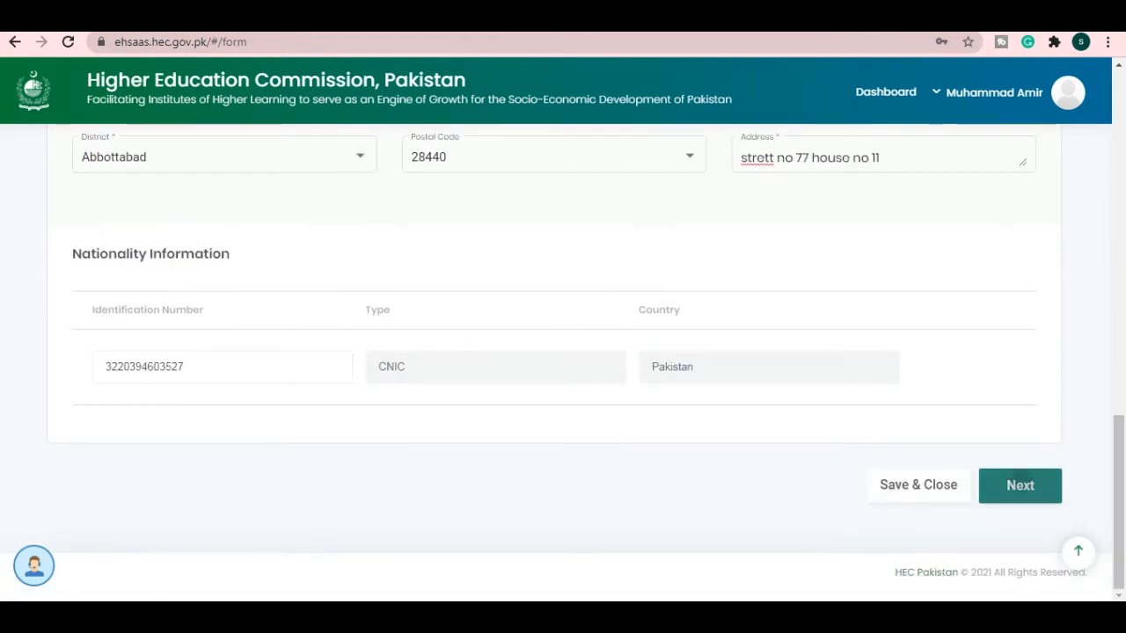
pyautogui.click(1020, 485)
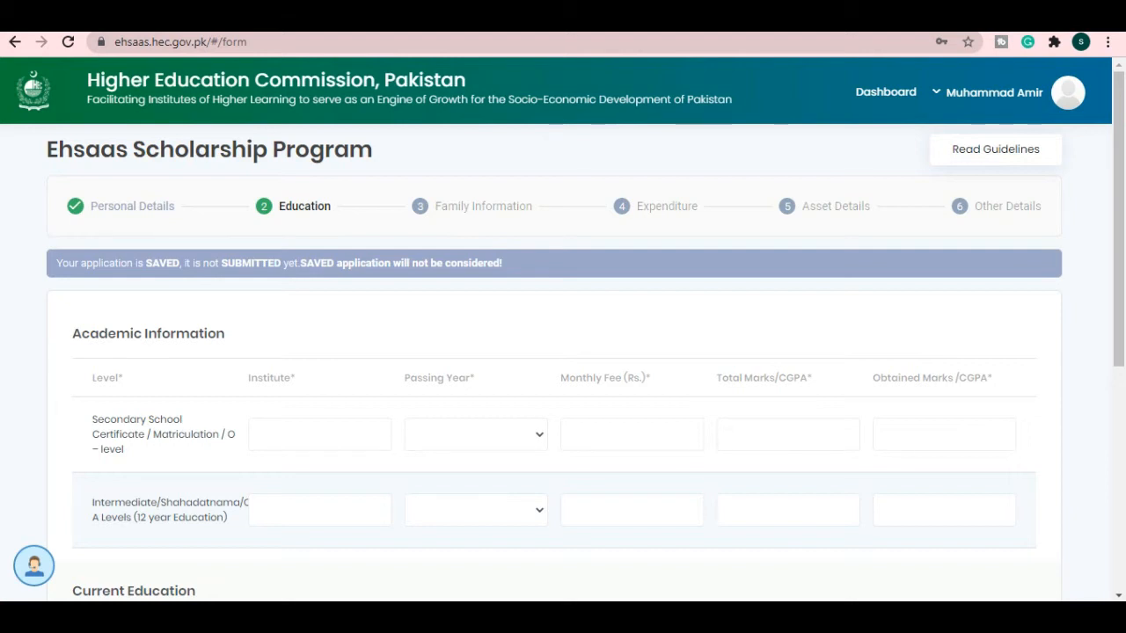
pyautogui.scroll(-2, 563, 351)
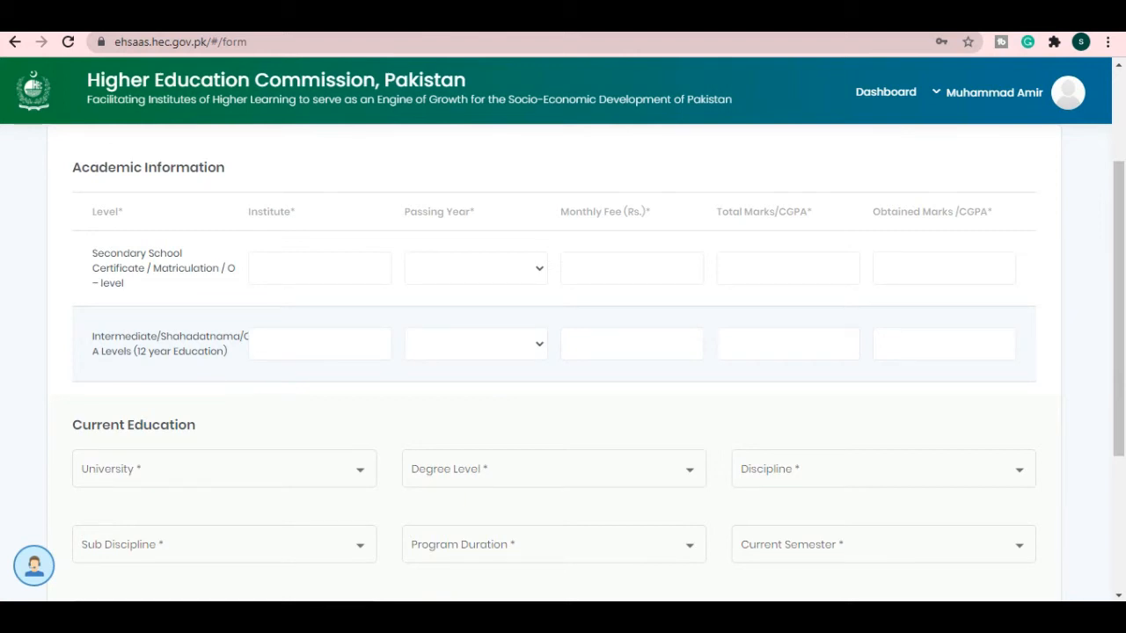
pyautogui.click(319, 268)
pyautogui.click(475, 268)
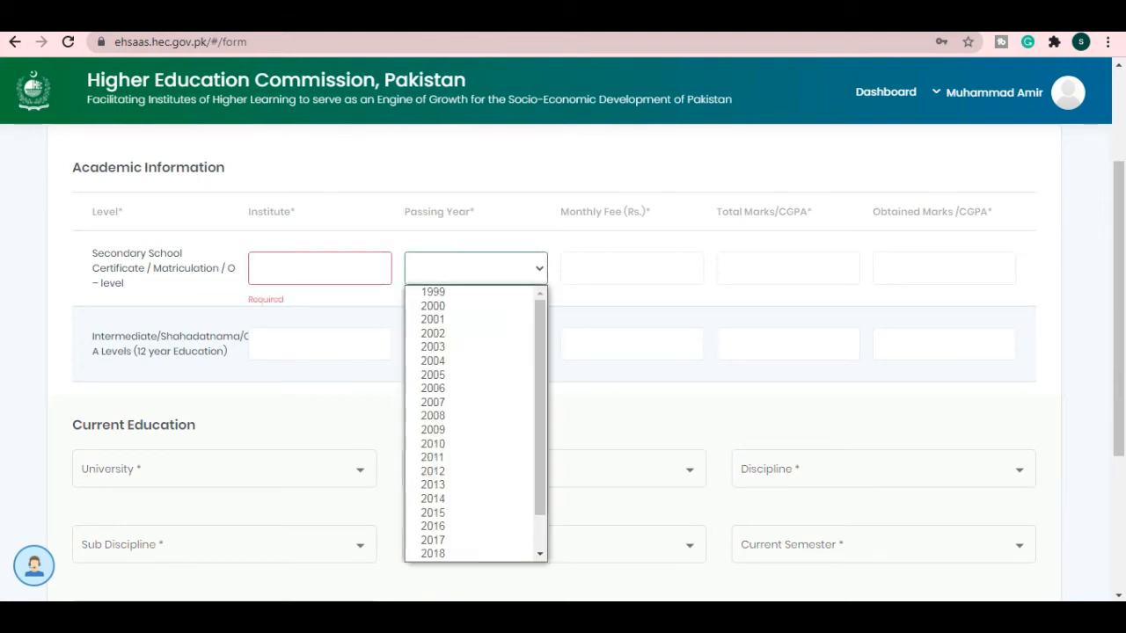
pyautogui.click(631, 268)
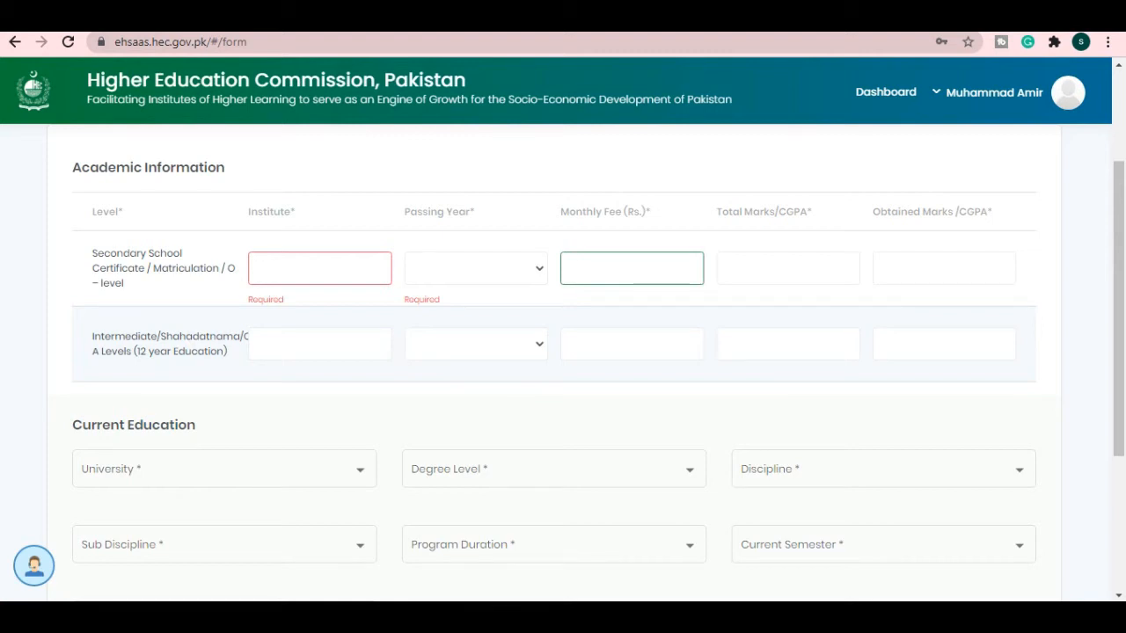
pyautogui.click(320, 344)
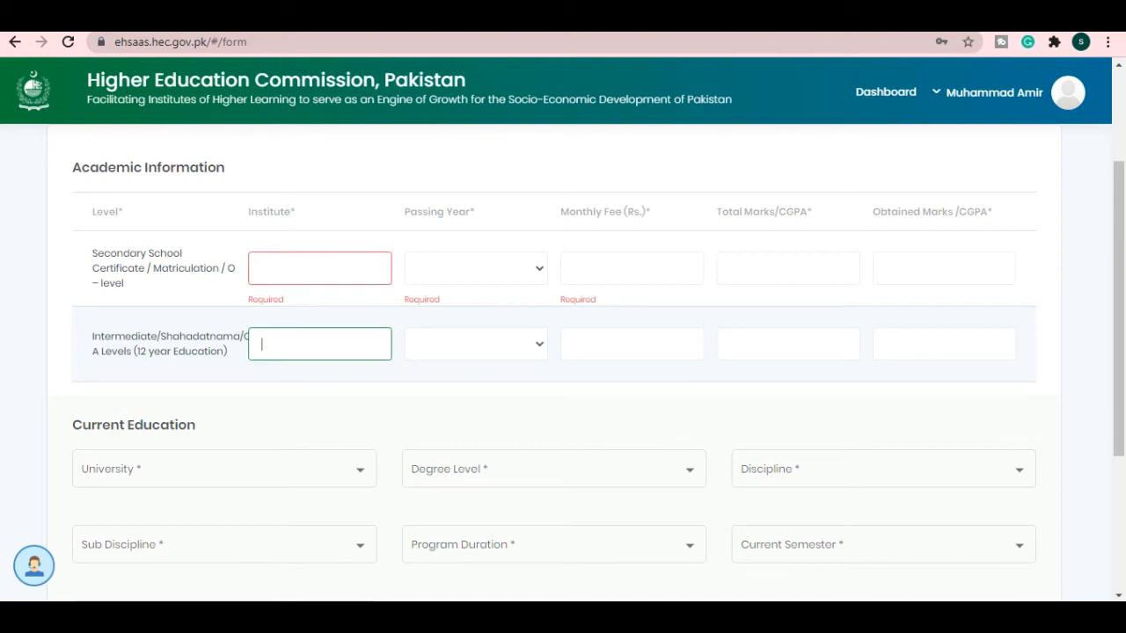
pyautogui.click(476, 344)
pyautogui.click(631, 344)
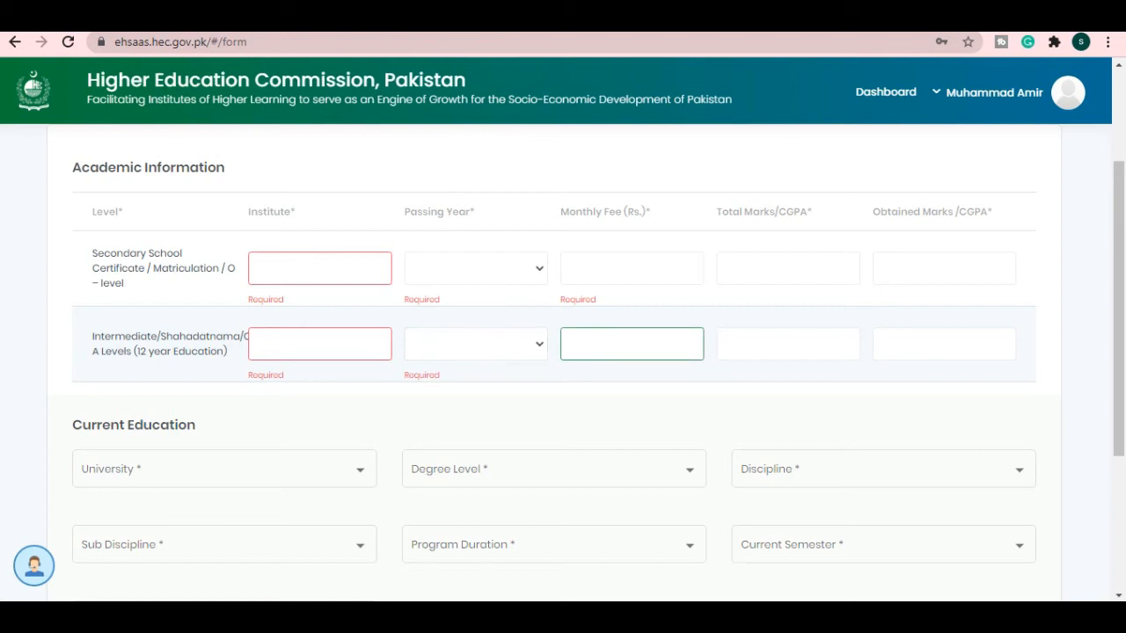
pyautogui.click(787, 344)
pyautogui.click(944, 344)
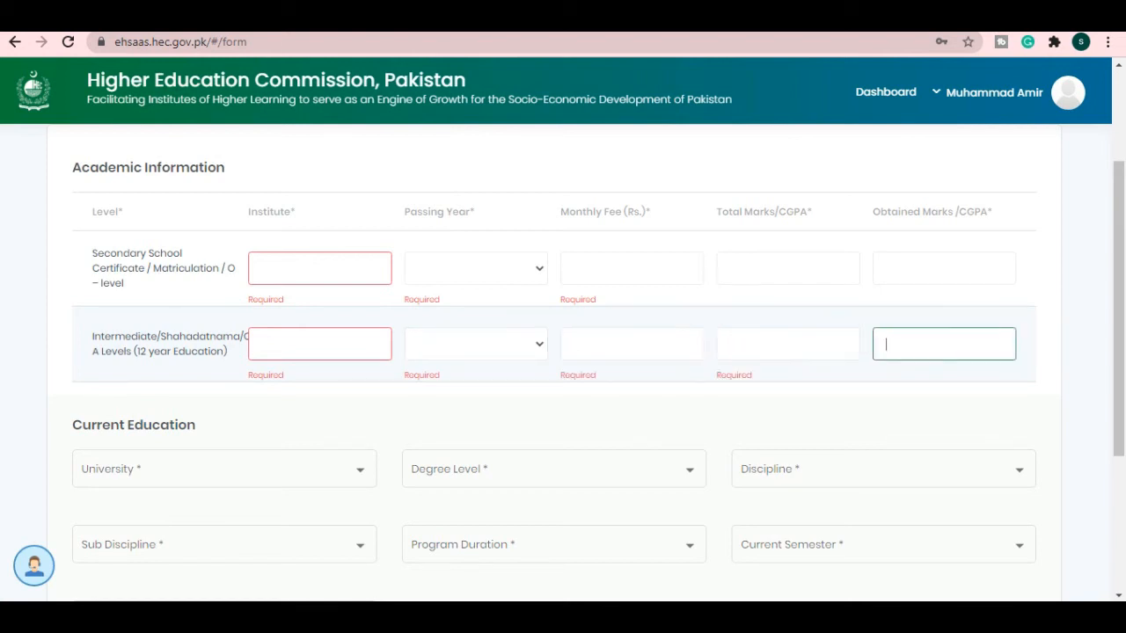
pyautogui.scroll(-1, 562, 352)
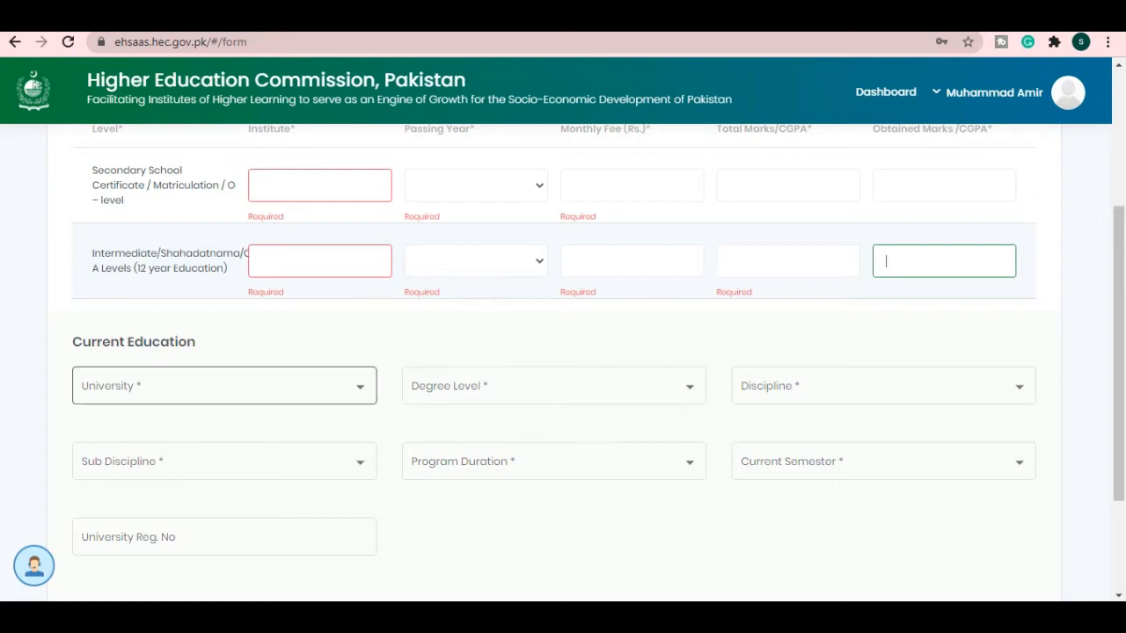
pyautogui.click(554, 385)
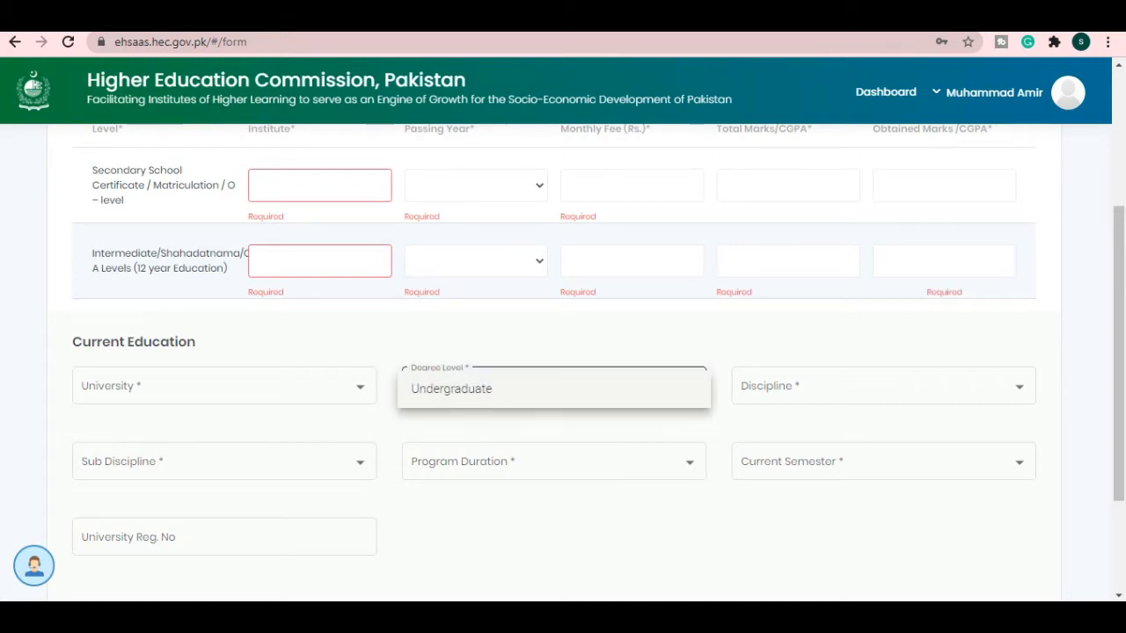
pyautogui.click(225, 386)
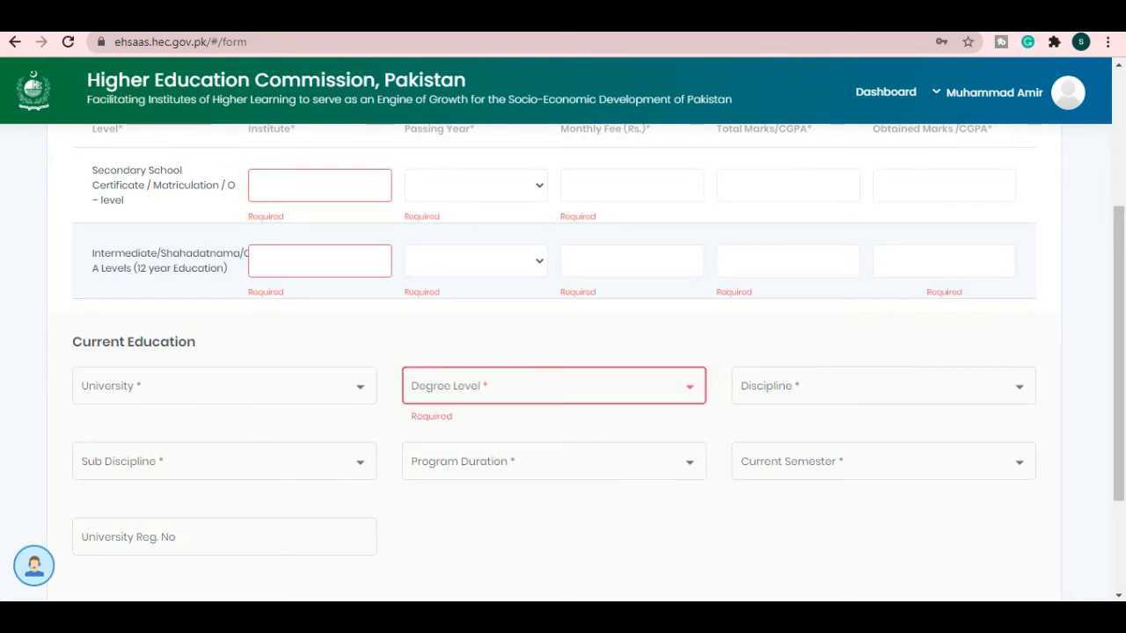
pyautogui.scroll(-1, 880, 352)
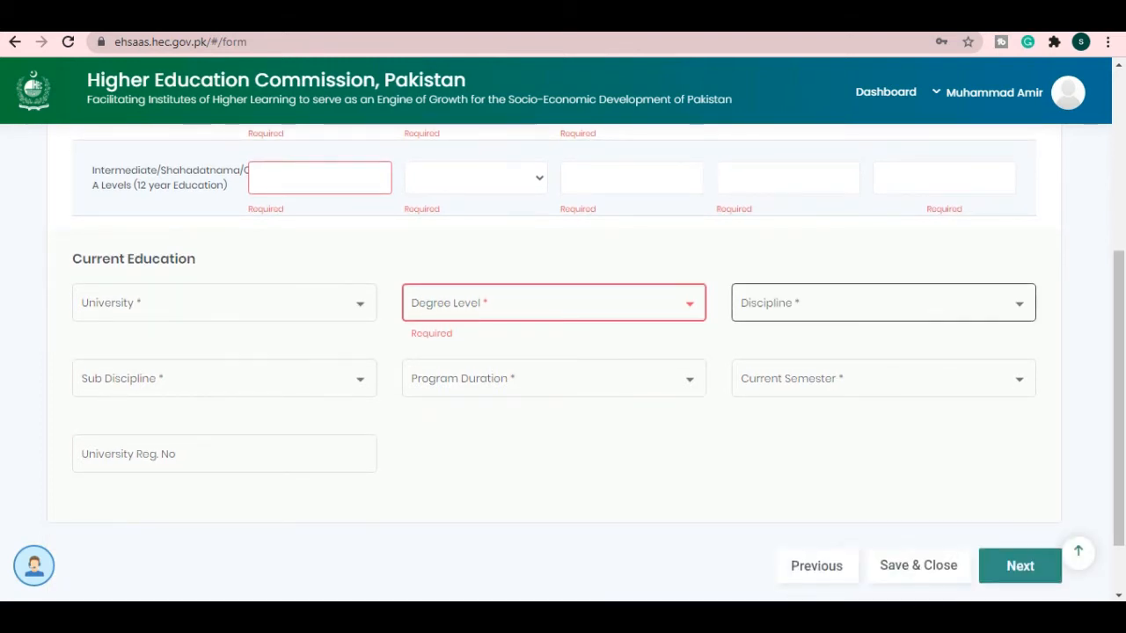
pyautogui.scroll(2, 880, 352)
pyautogui.scroll(-1, 879, 352)
pyautogui.scroll(-1, 879, 404)
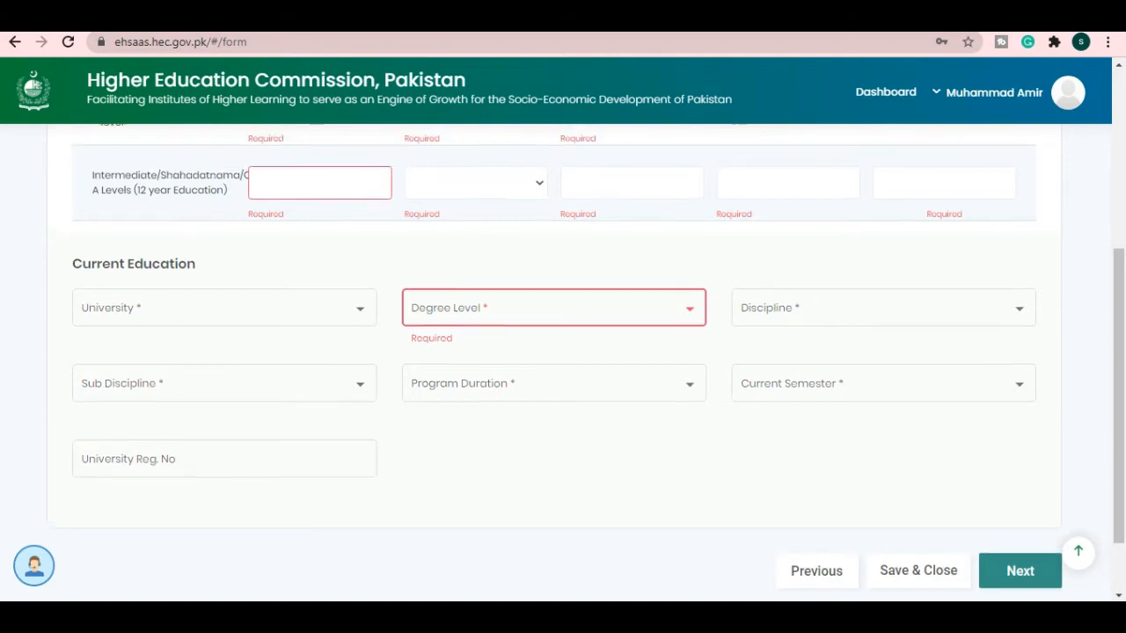
pyautogui.scroll(1, 224, 457)
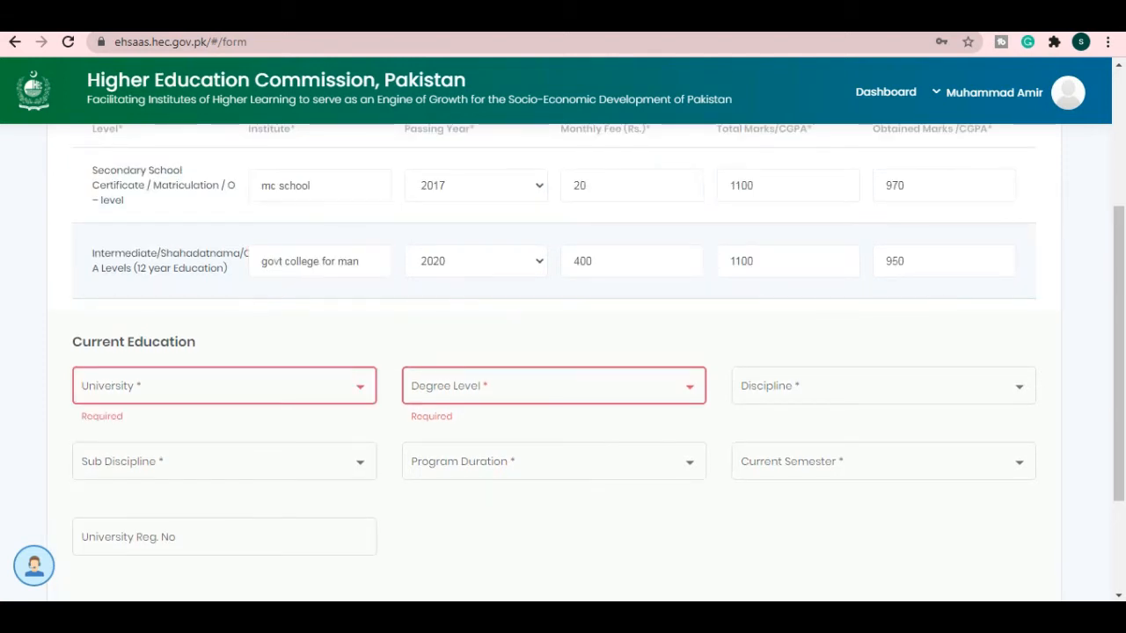
# - Select Bahauddin Zakariya University, Multan and Undergraduate as the degree level
pyautogui.scroll(2, 554, 361)
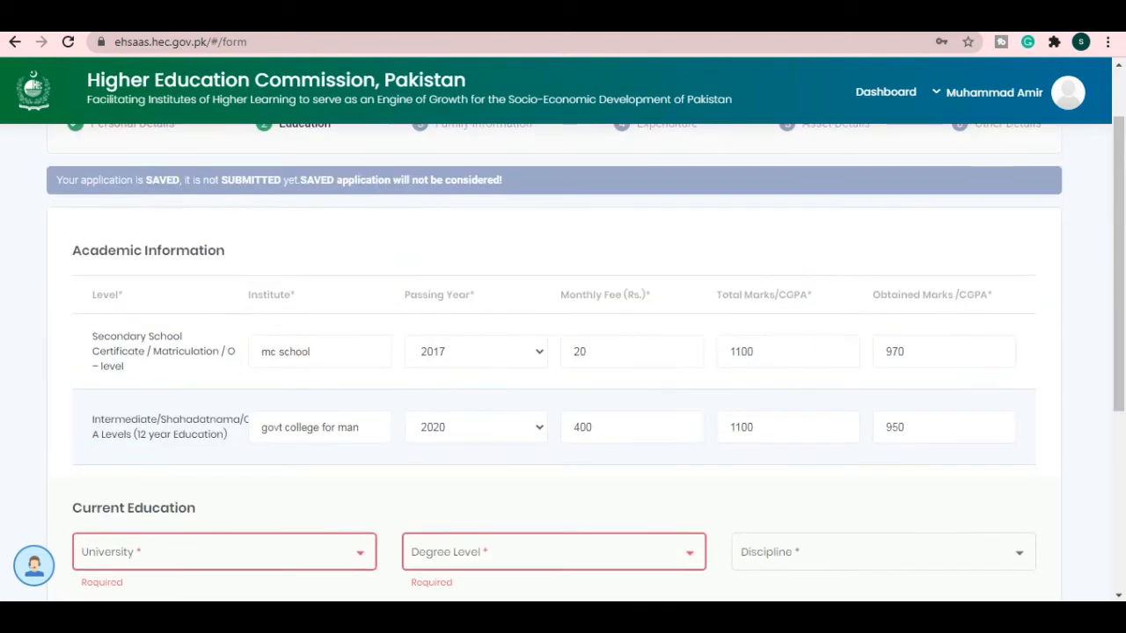
pyautogui.scroll(-1, 554, 361)
pyautogui.scroll(-2, 563, 360)
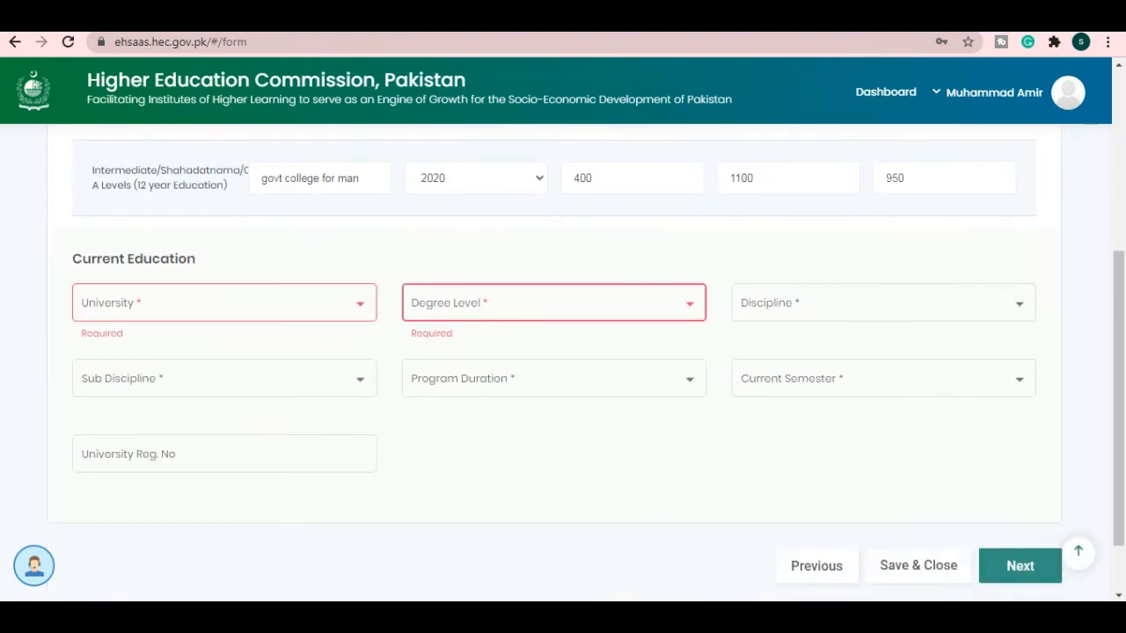
pyautogui.click(224, 303)
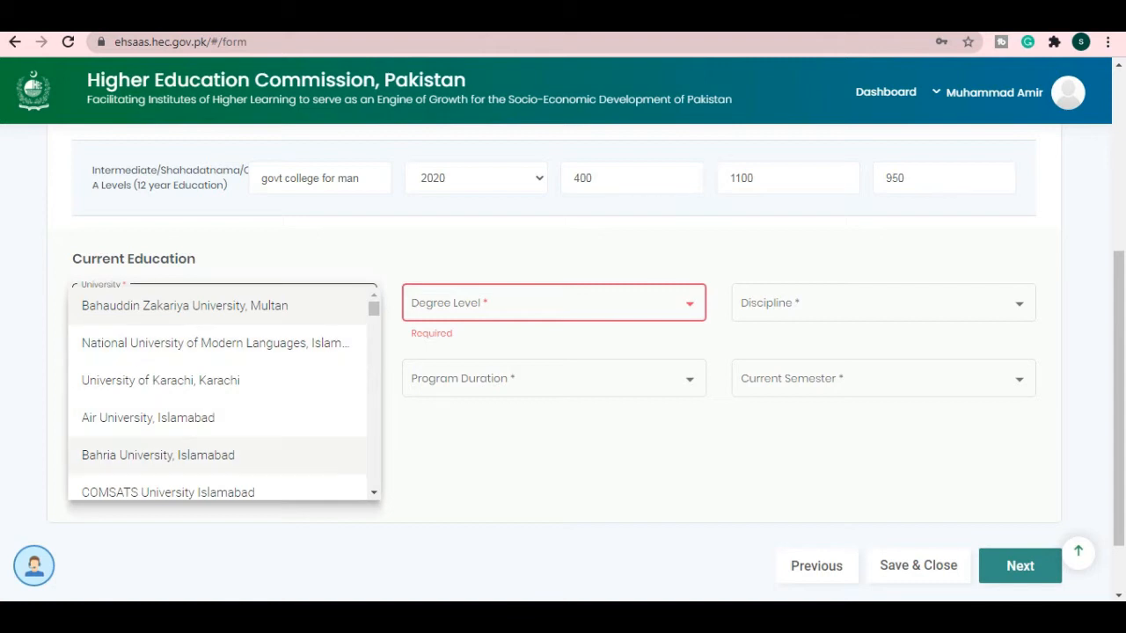
pyautogui.scroll(-2, 219, 417)
pyautogui.scroll(-2, 220, 417)
pyautogui.scroll(4, 220, 417)
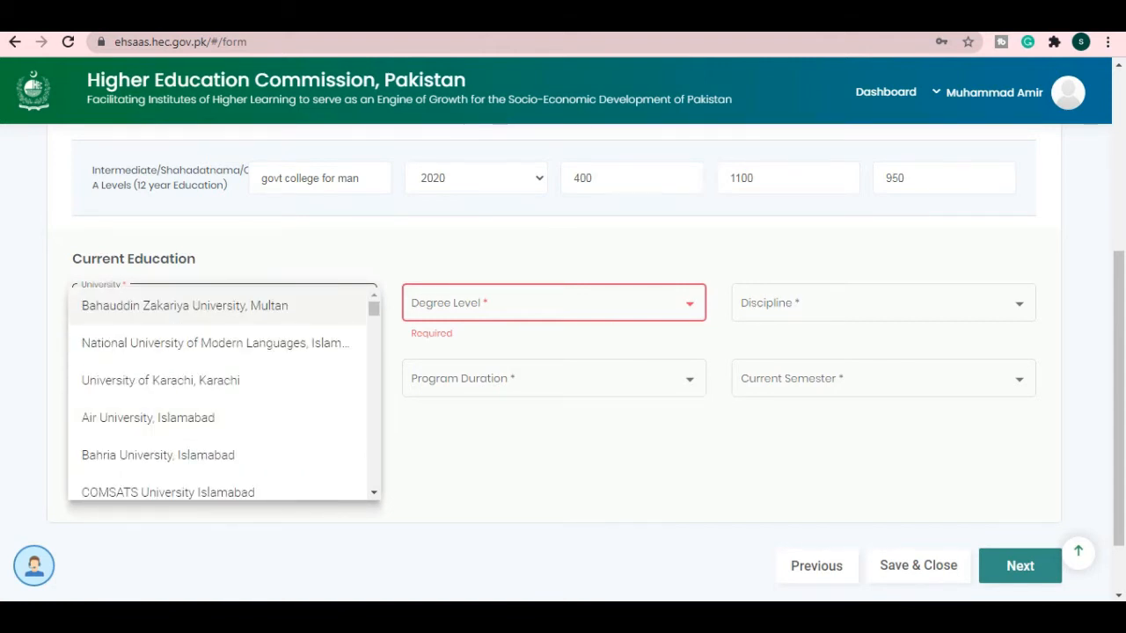
pyautogui.click(198, 306)
pyautogui.click(554, 302)
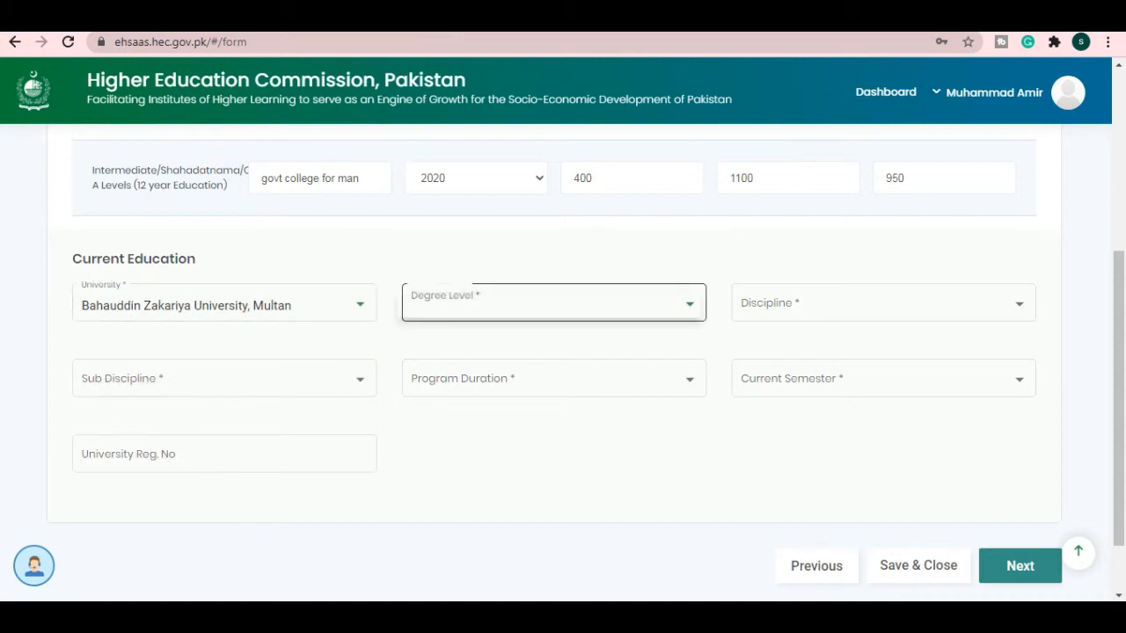
pyautogui.click(527, 305)
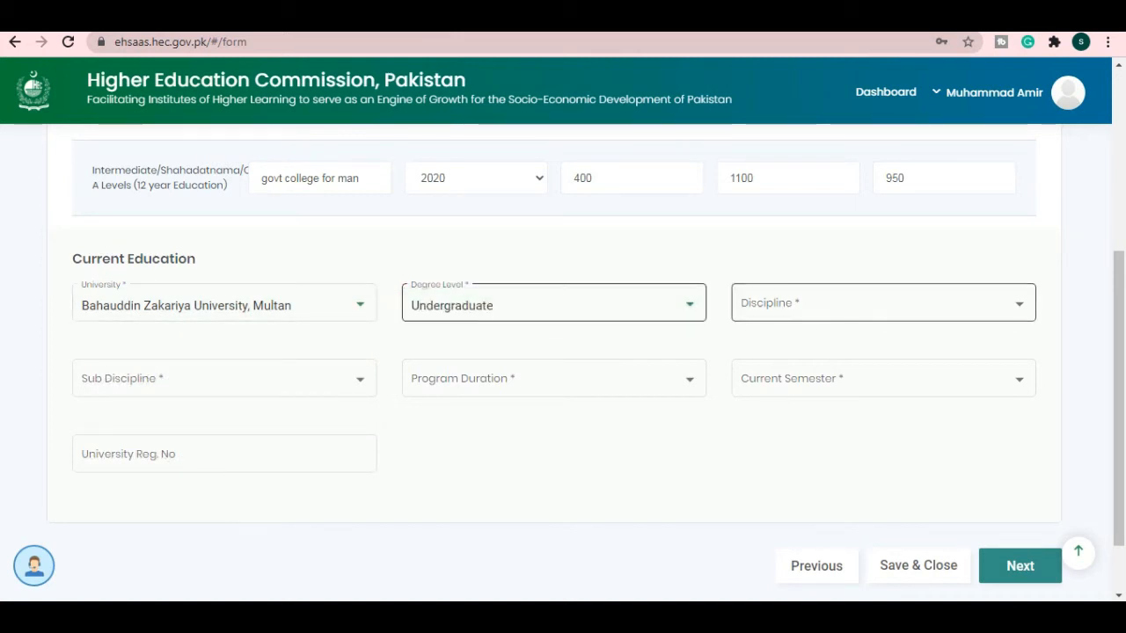
# - Set discipline to Arts & Humanities and sub discipline to Architecture
pyautogui.click(883, 303)
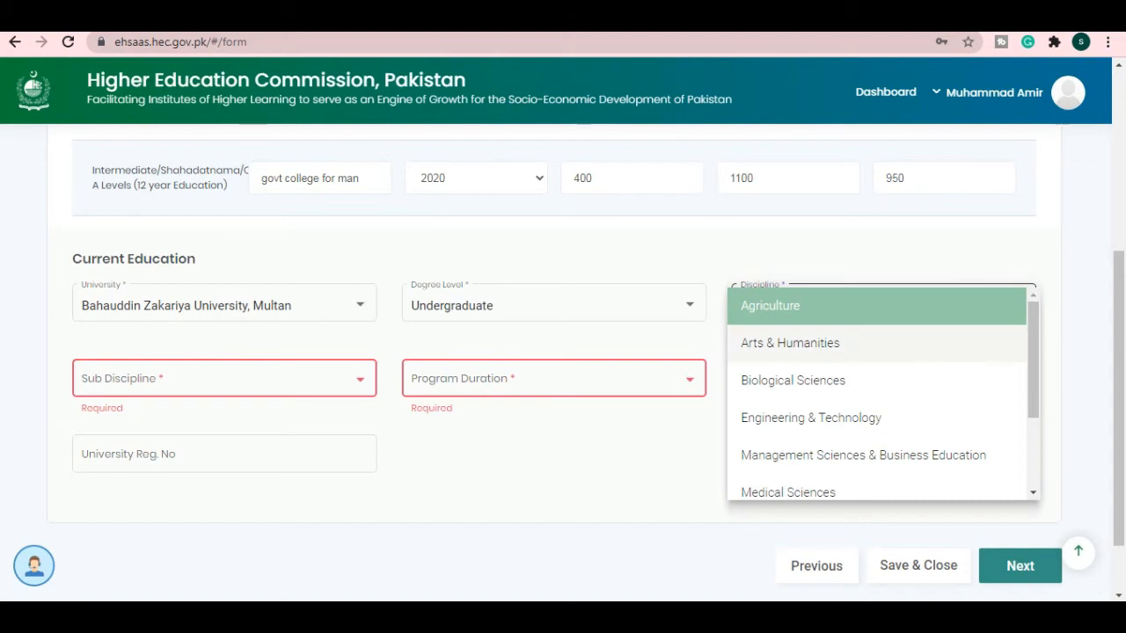
pyautogui.click(790, 343)
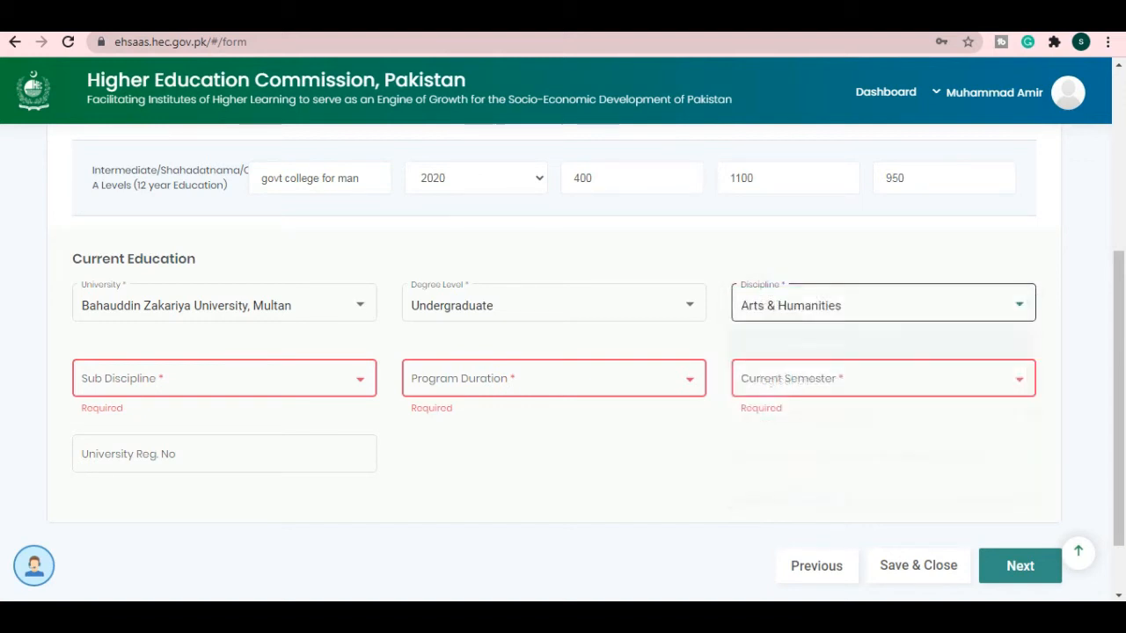
pyautogui.click(220, 378)
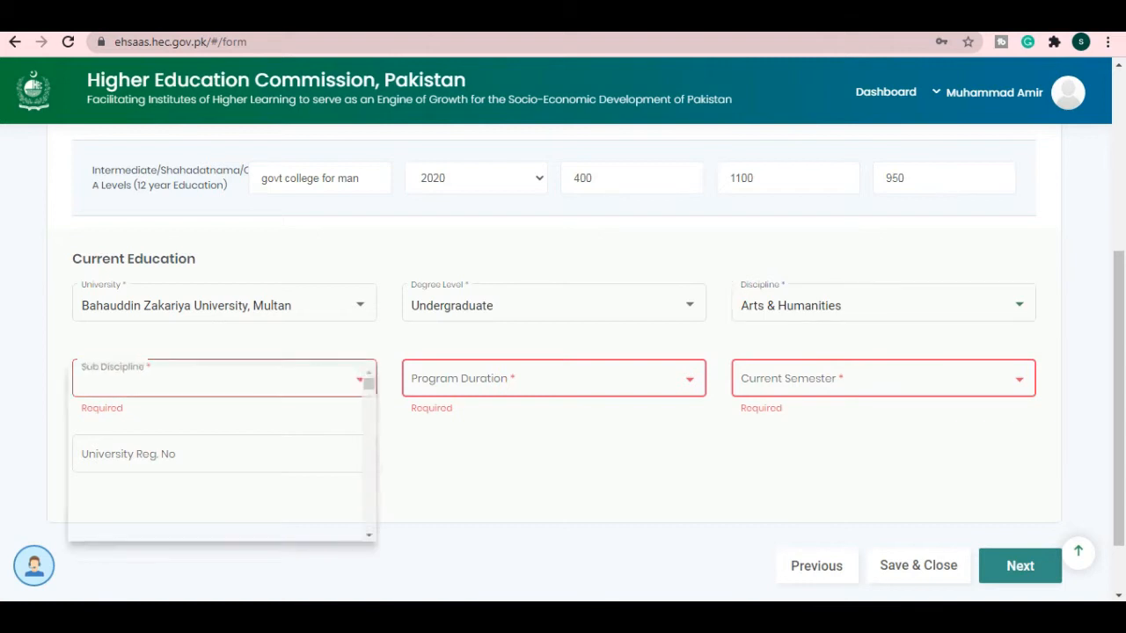
pyautogui.scroll(-5, 220, 451)
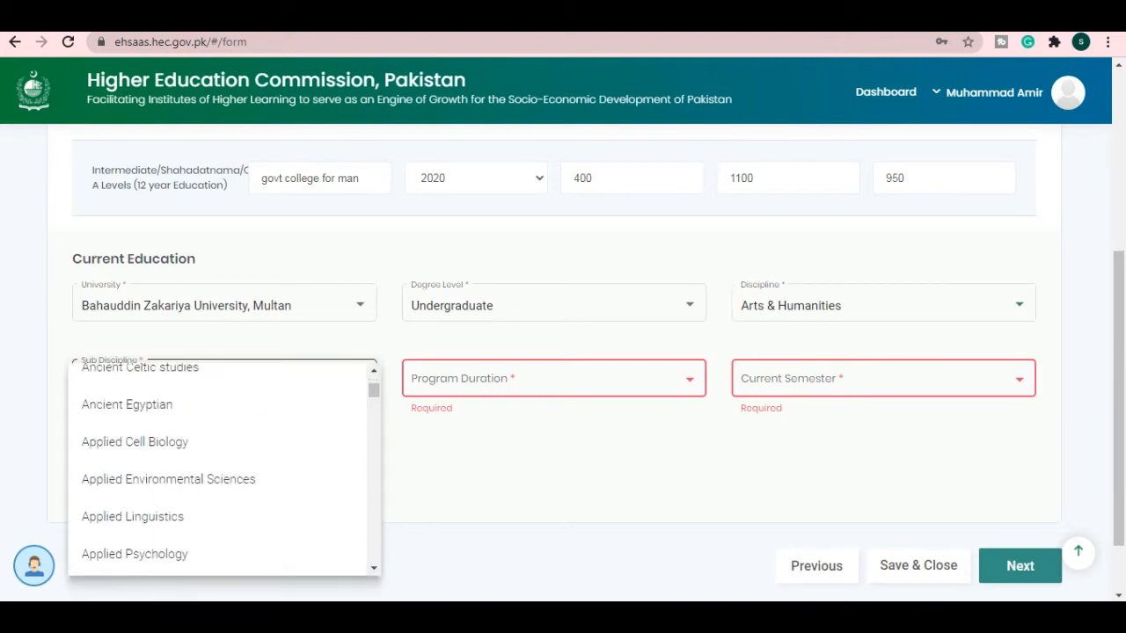
pyautogui.scroll(-2, 220, 451)
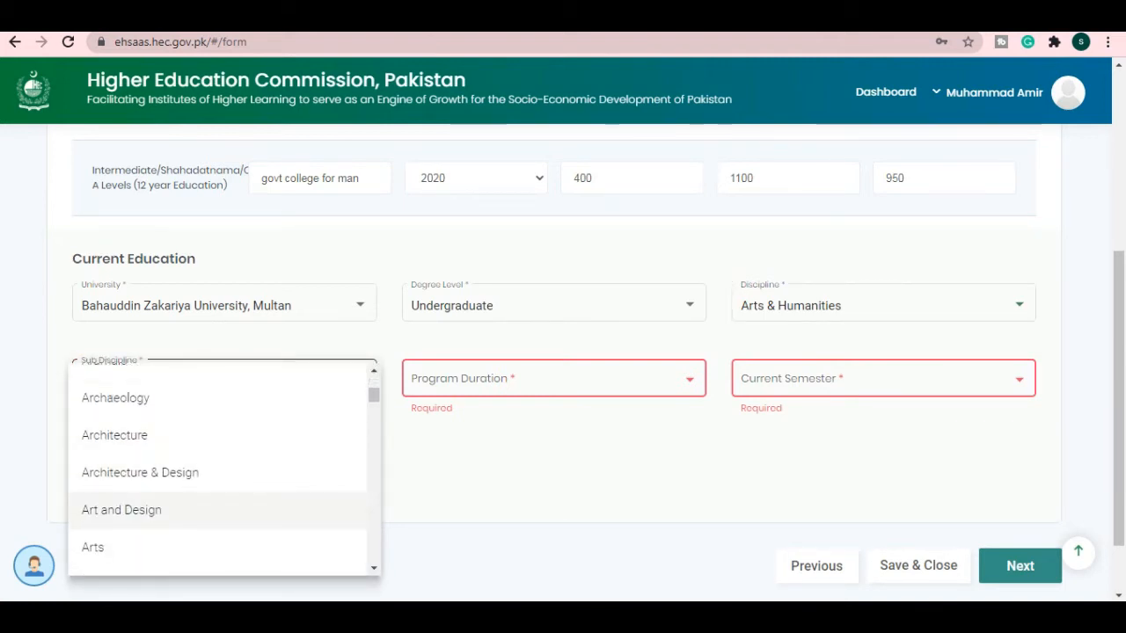
pyautogui.click(114, 435)
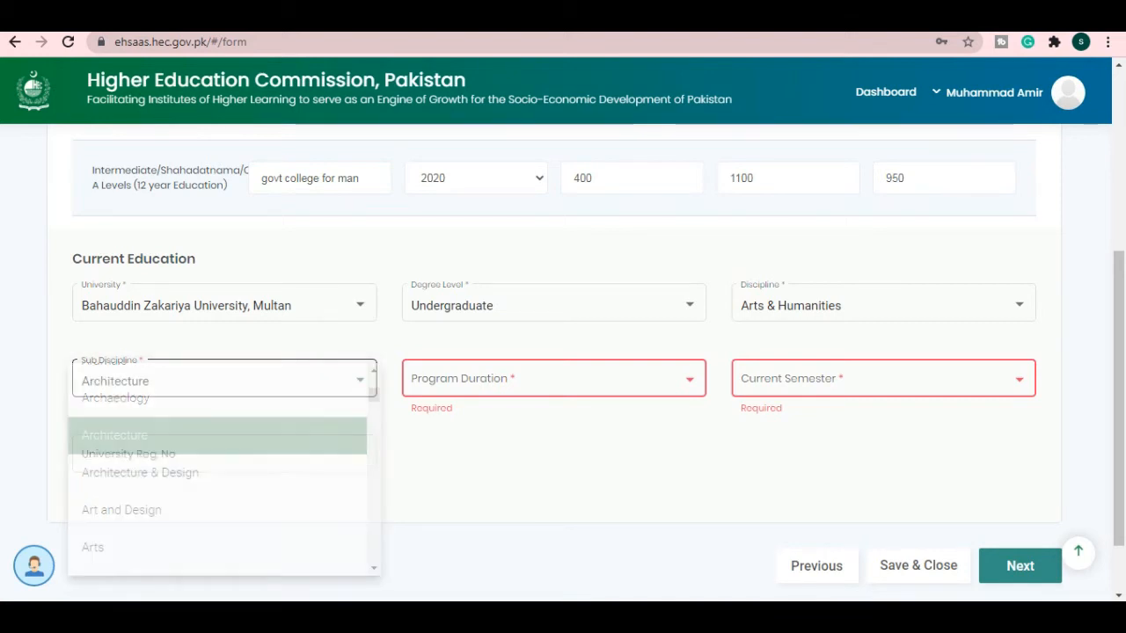
pyautogui.click(553, 379)
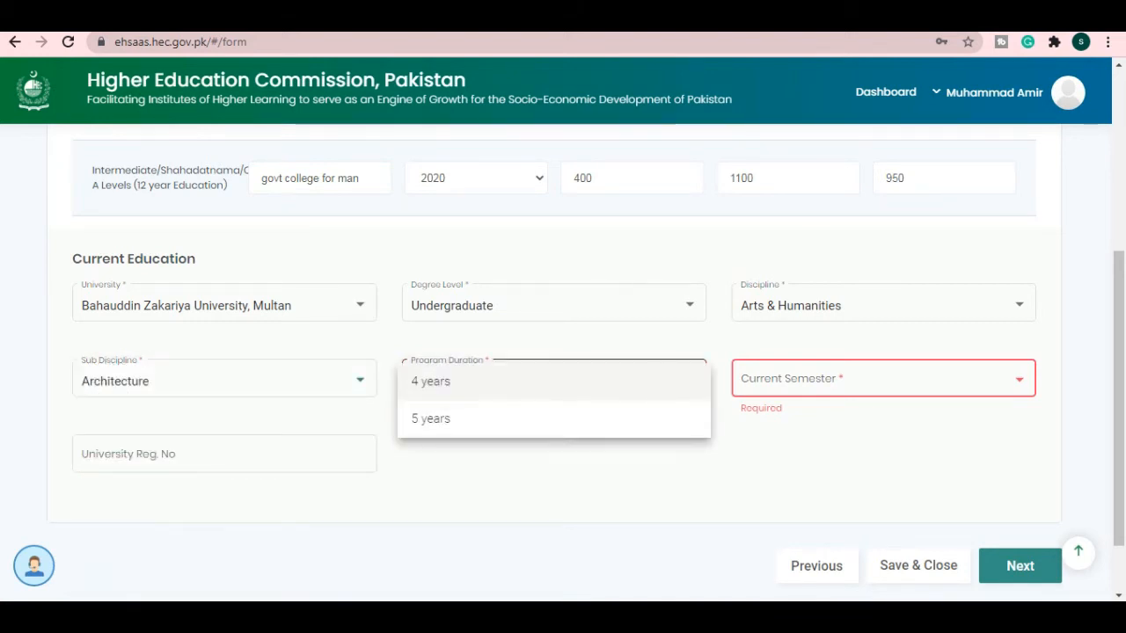
pyautogui.click(439, 381)
pyautogui.click(882, 379)
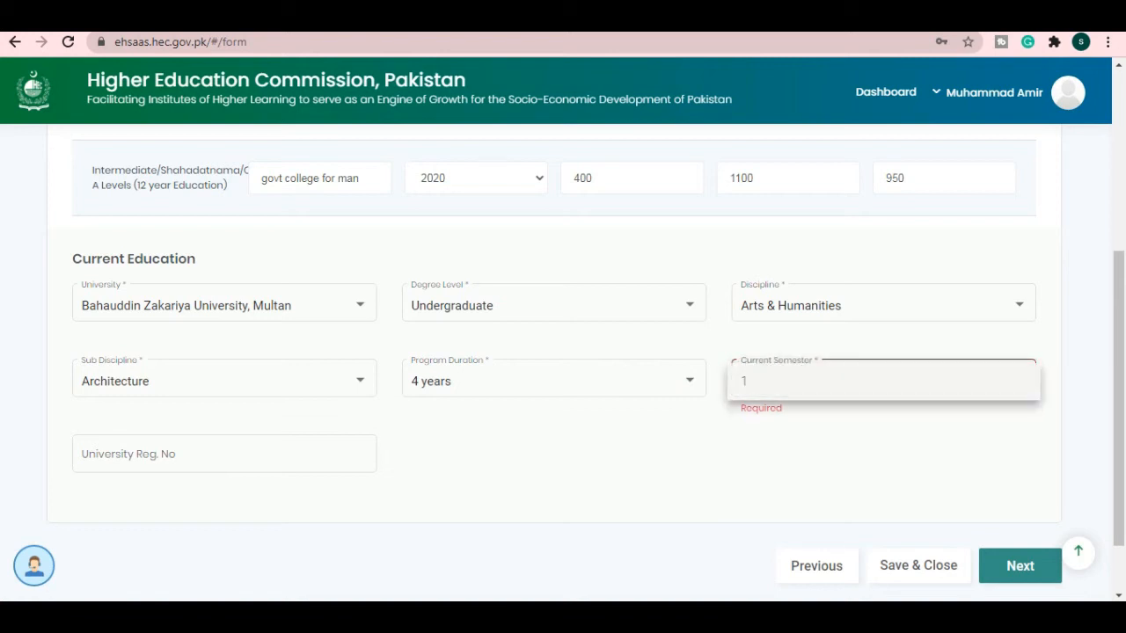
pyautogui.click(782, 381)
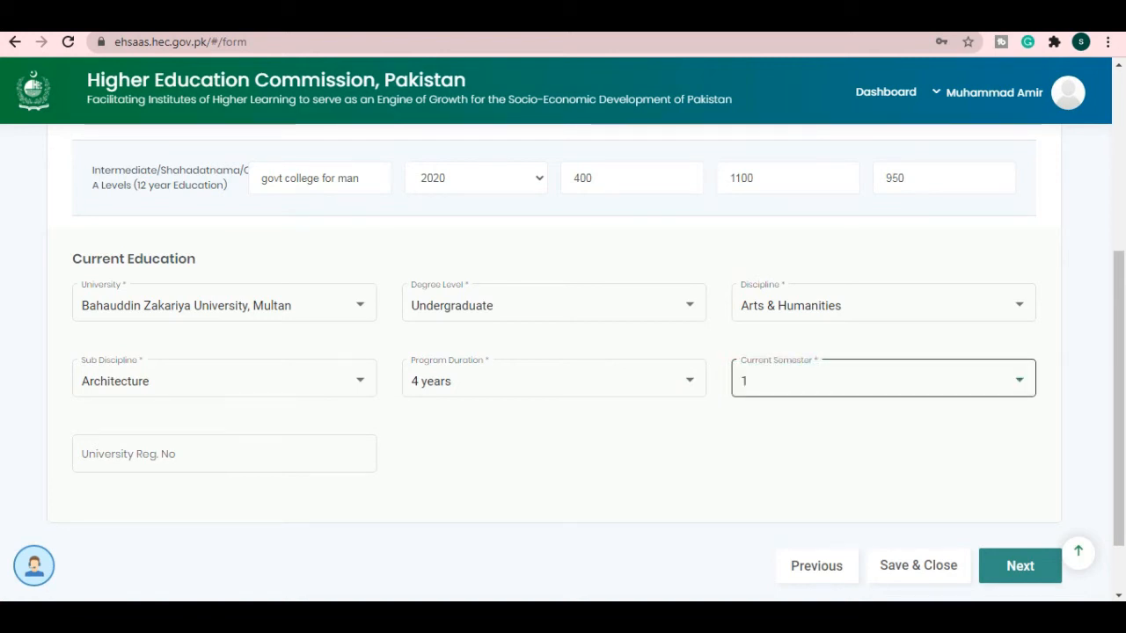
pyautogui.click(223, 455)
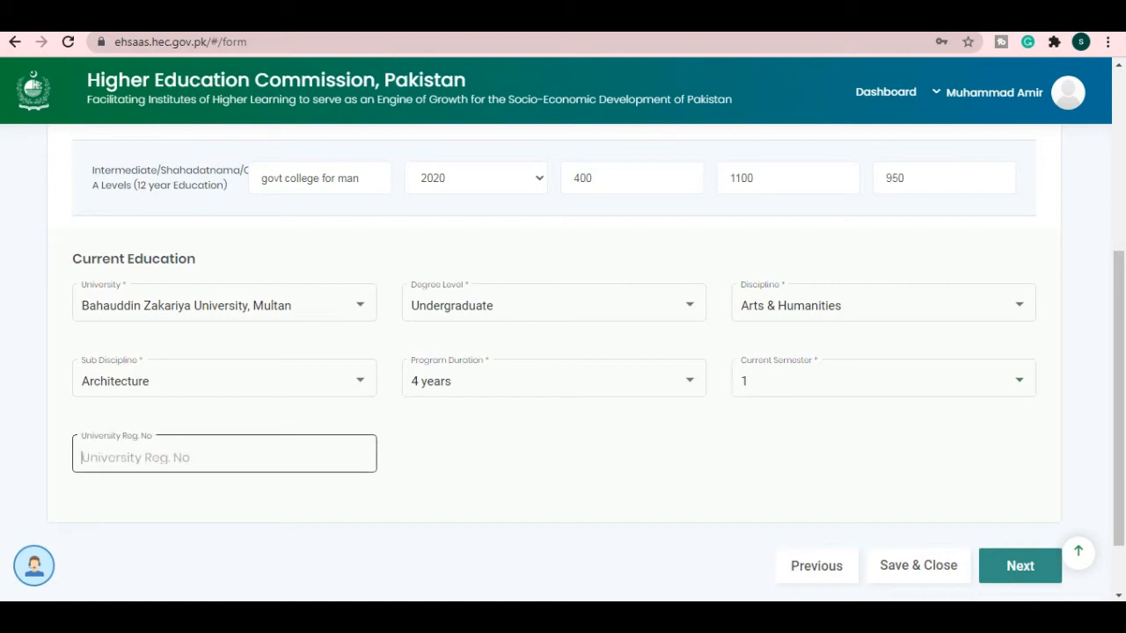
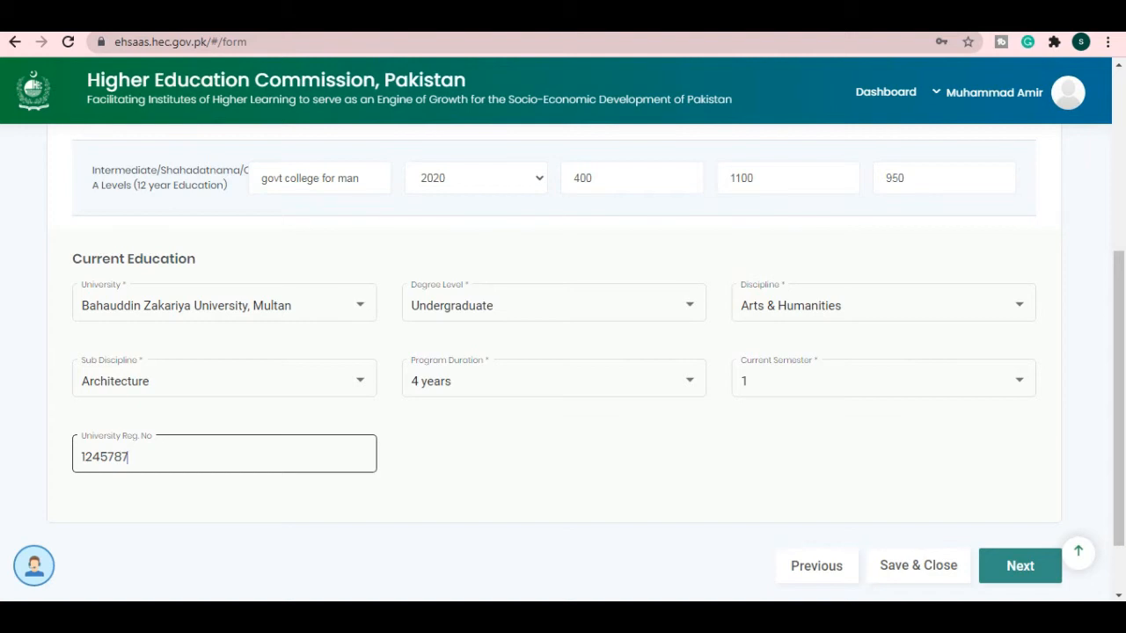
pyautogui.click(1020, 566)
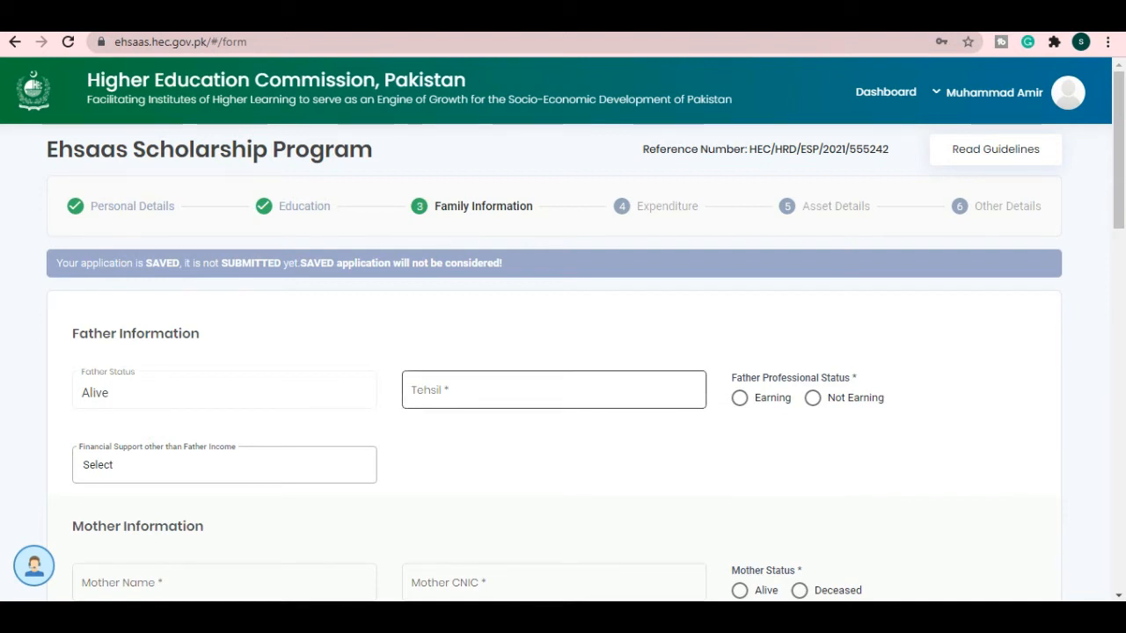
# - Review Family Information, leaving other financial support unselected and family income at Rs. 0.00
pyautogui.scroll(-1, 554, 390)
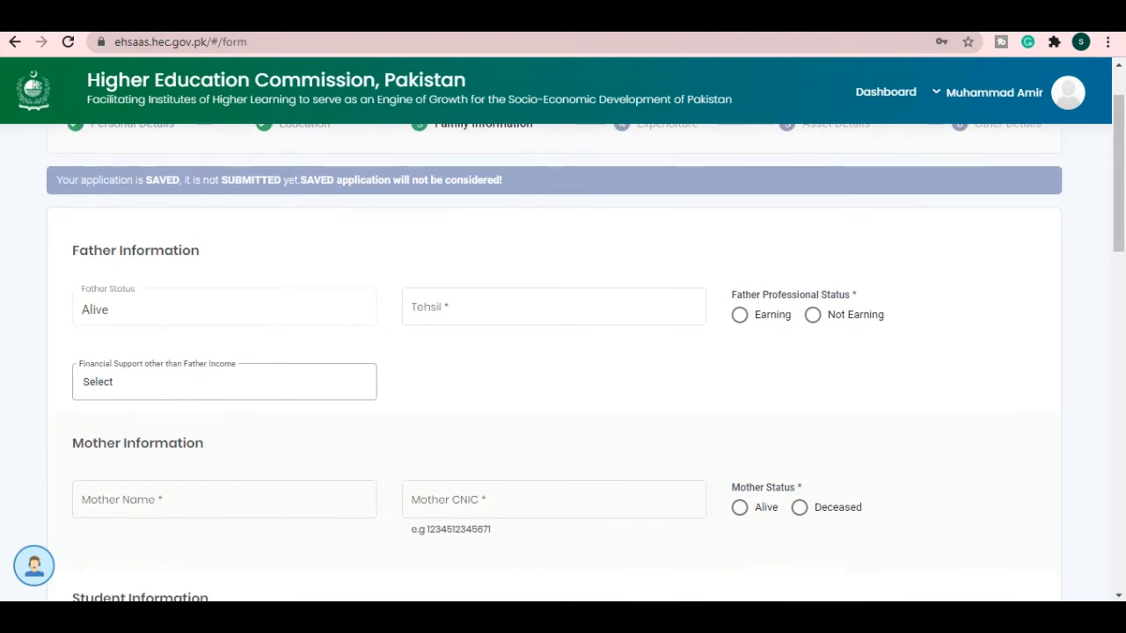
pyautogui.click(224, 381)
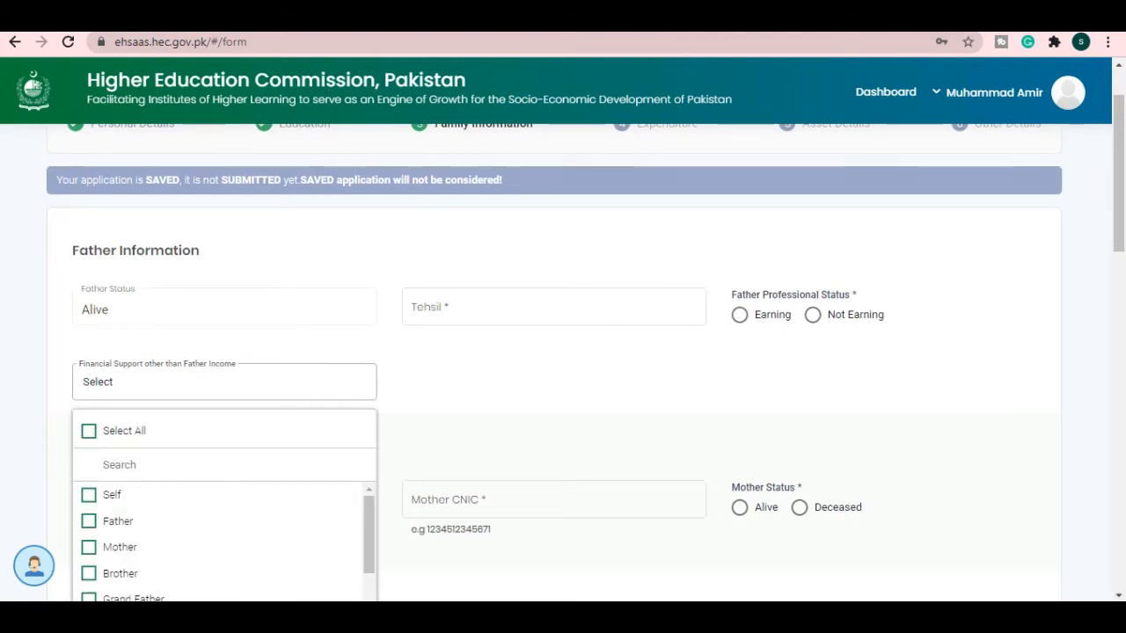
pyautogui.click(224, 381)
pyautogui.scroll(-1, 224, 400)
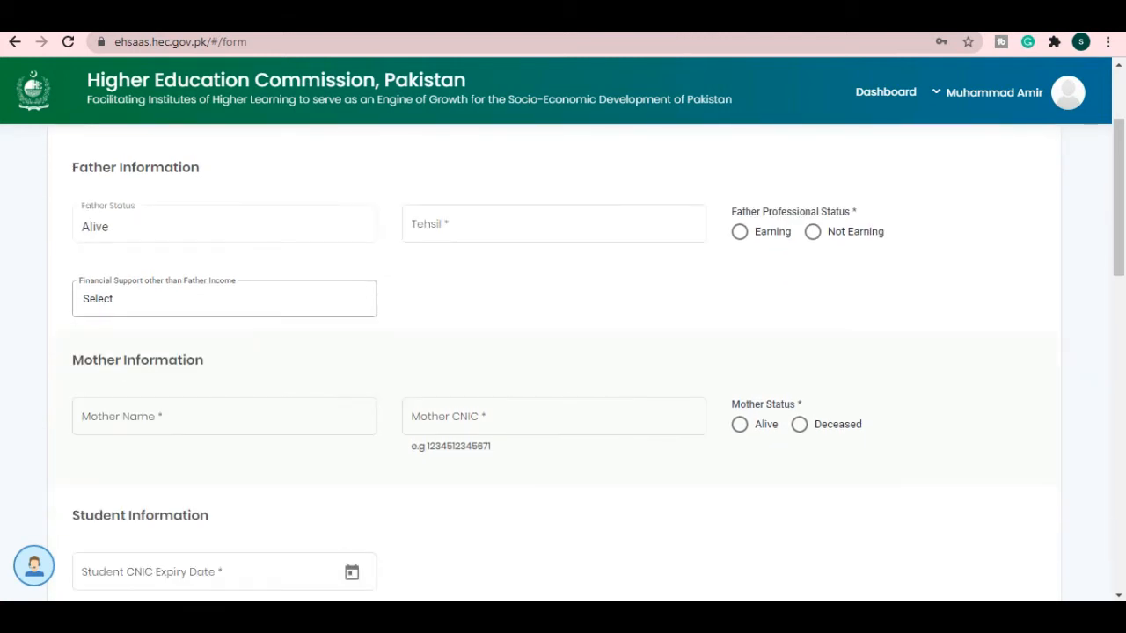
pyautogui.scroll(-1, 554, 360)
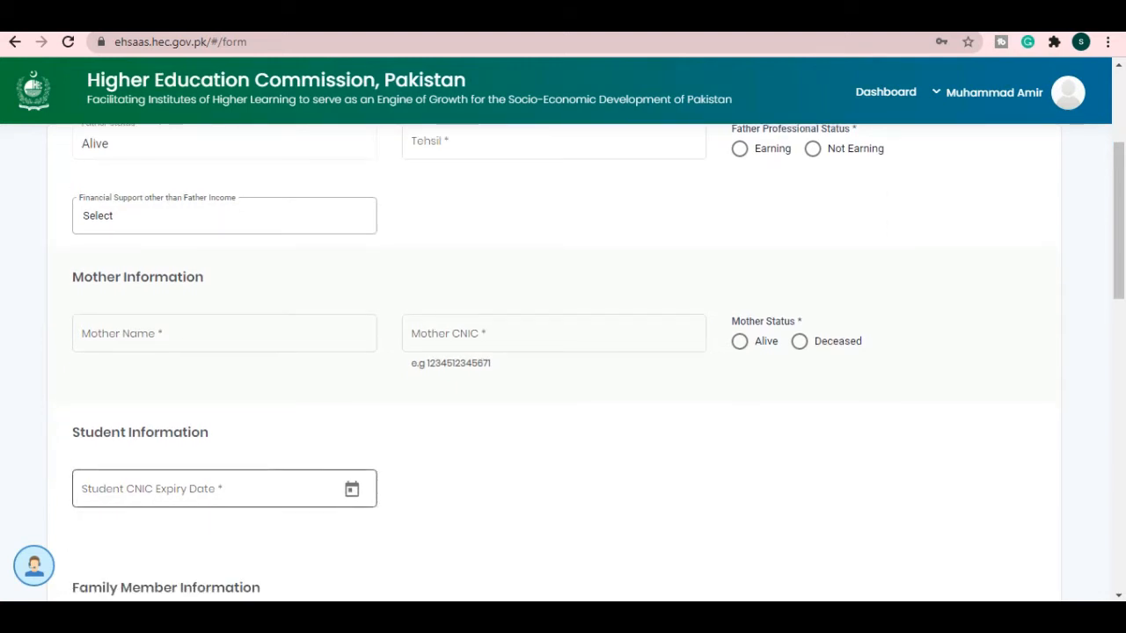
pyautogui.scroll(-2, 562, 361)
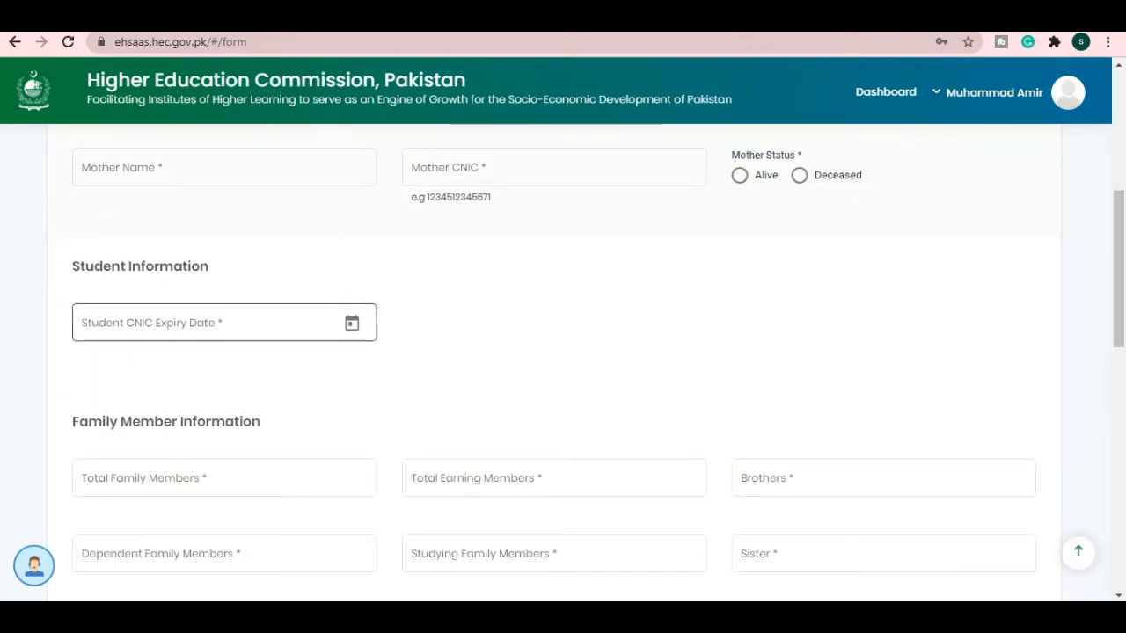
pyautogui.scroll(-2, 225, 477)
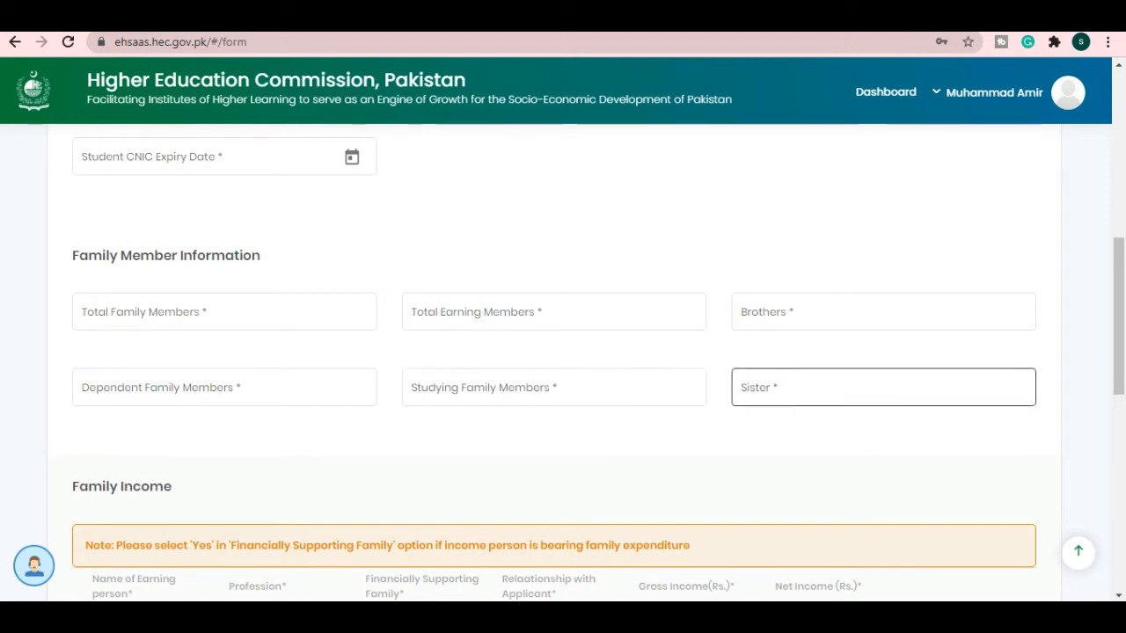
pyautogui.scroll(-1, 882, 387)
pyautogui.scroll(-1, 883, 323)
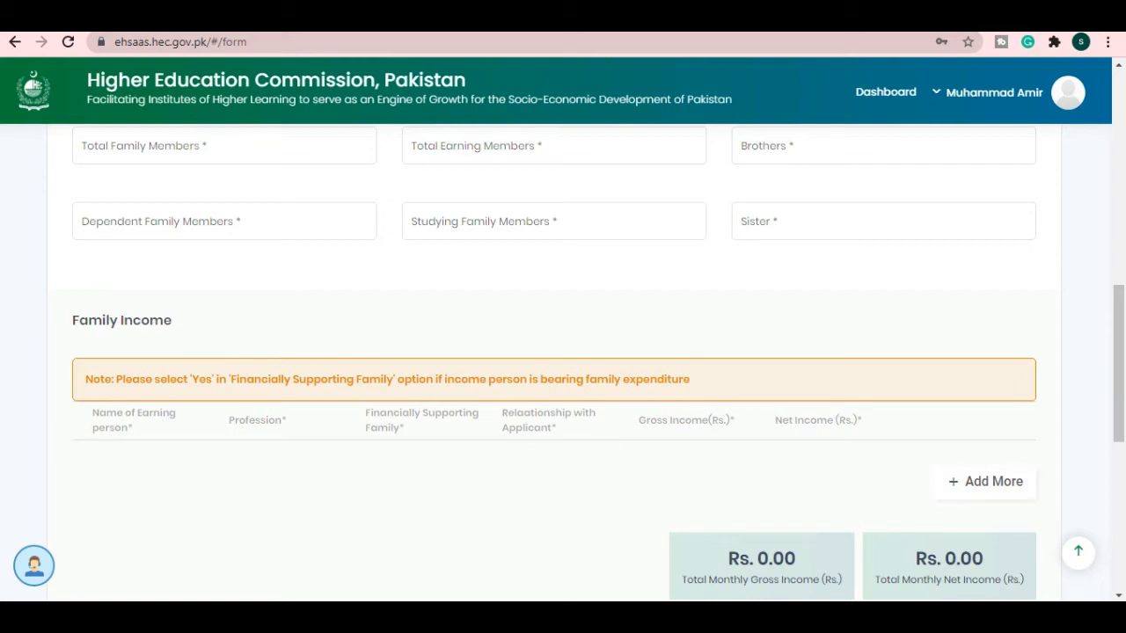
pyautogui.scroll(8, 563, 362)
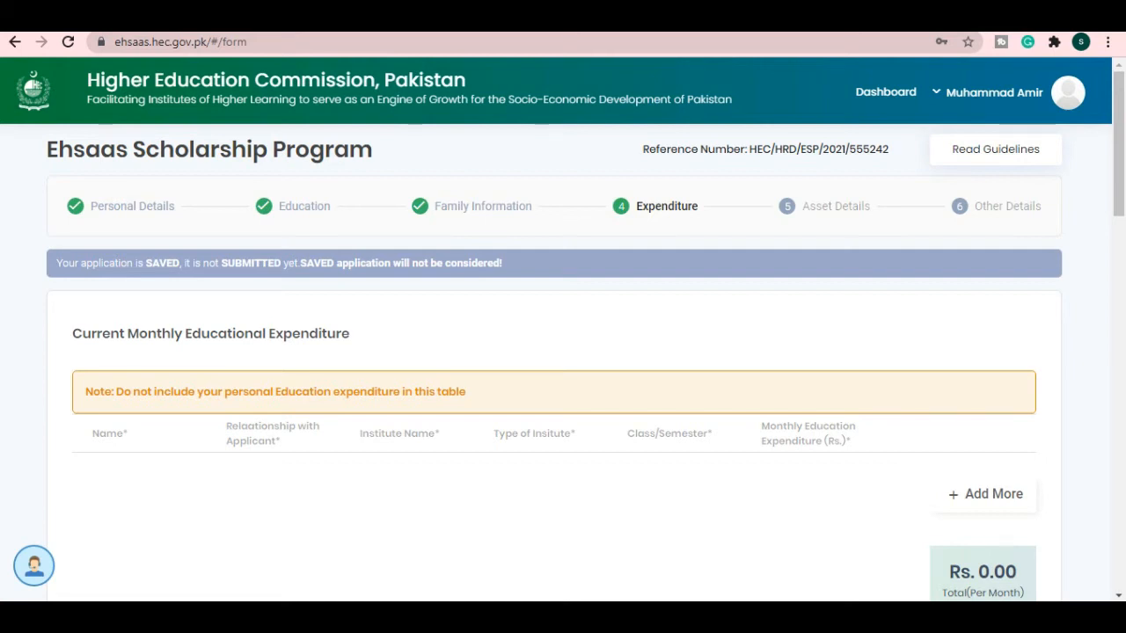
# - Add an educational expenditure row for a family member related as Brother
pyautogui.click(985, 494)
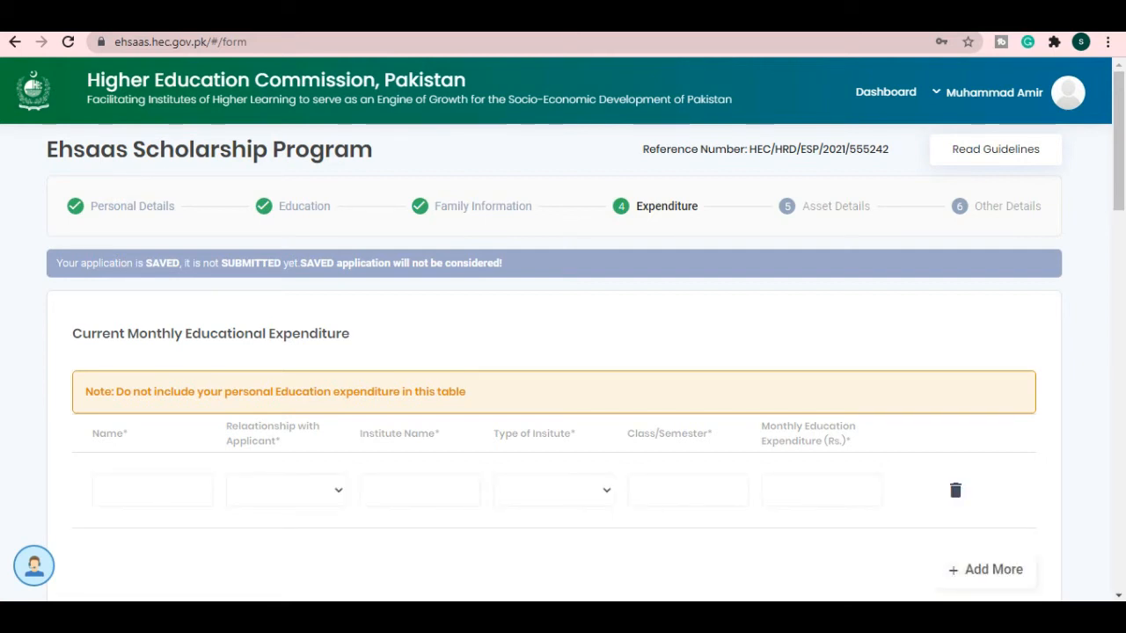
pyautogui.click(151, 490)
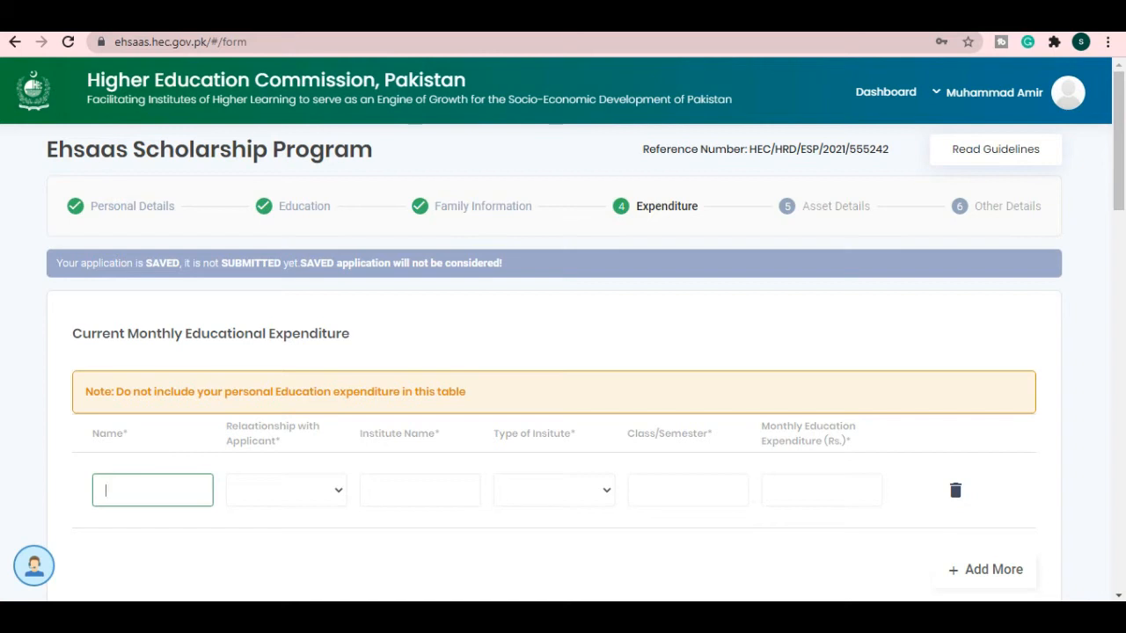
pyautogui.click(554, 490)
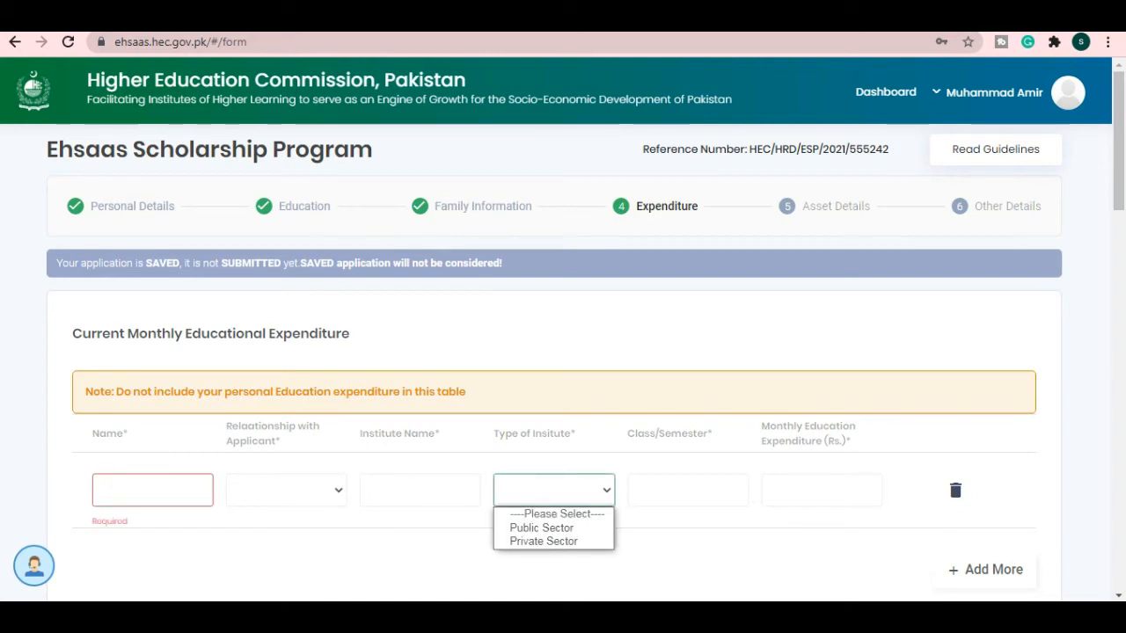
pyautogui.click(688, 489)
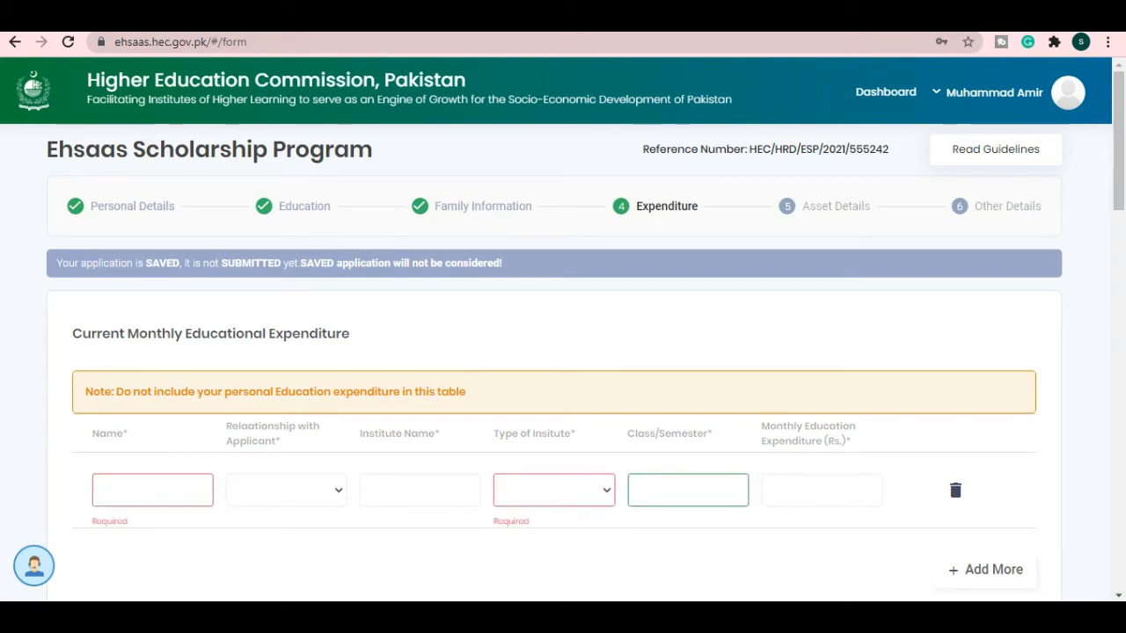
pyautogui.click(822, 490)
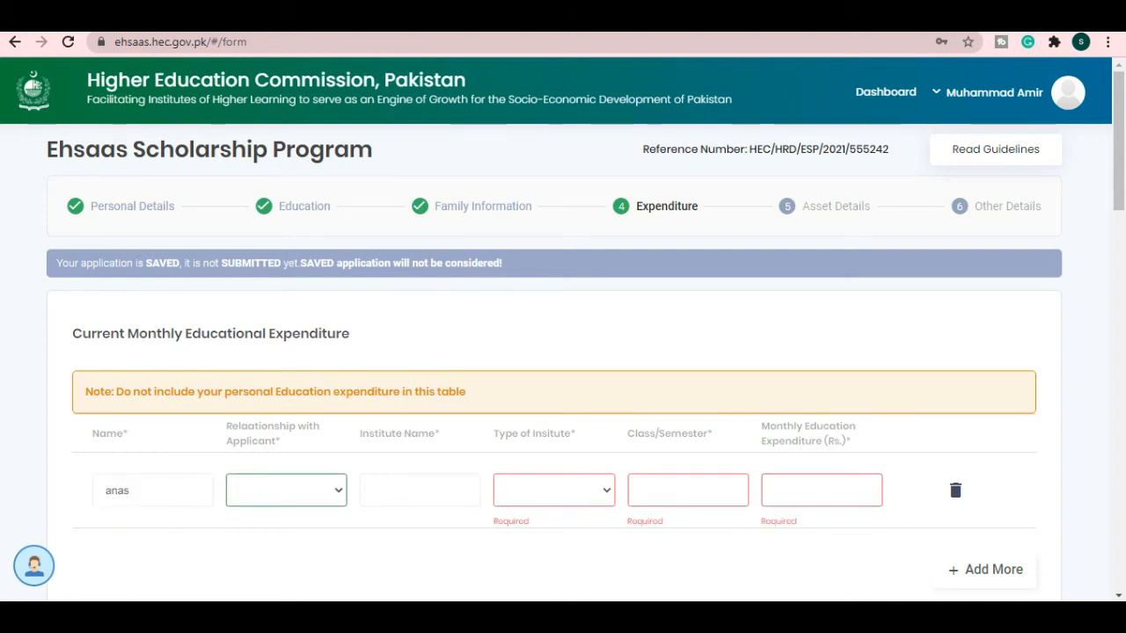
pyautogui.click(286, 490)
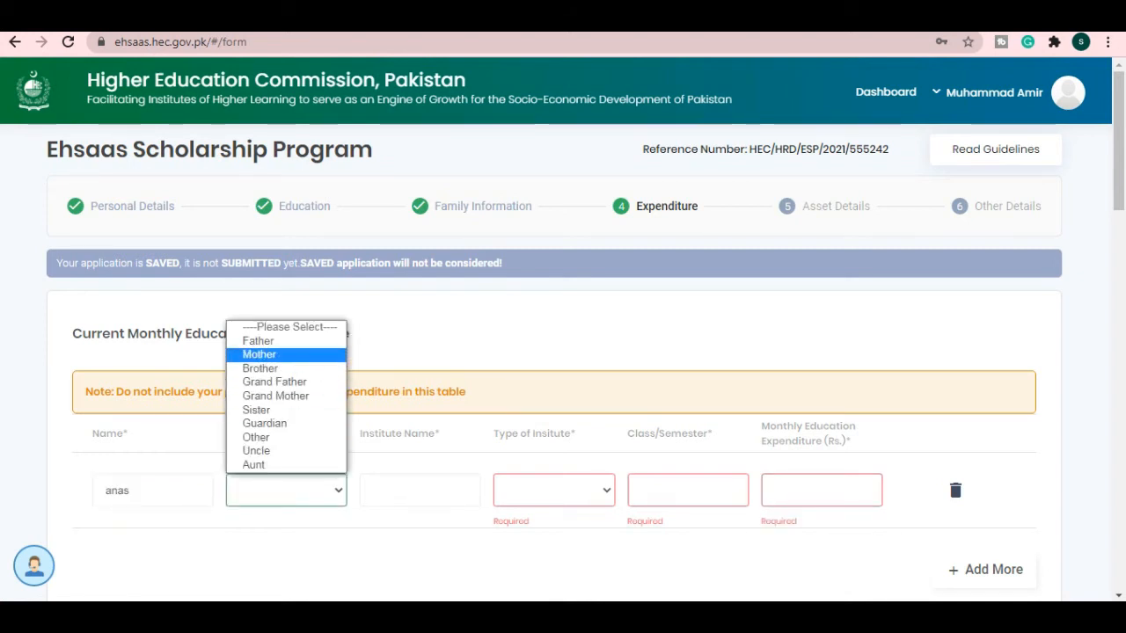
pyautogui.click(261, 368)
# - Enter institute name 'ms school' with institute type Public Sector
pyautogui.click(419, 490)
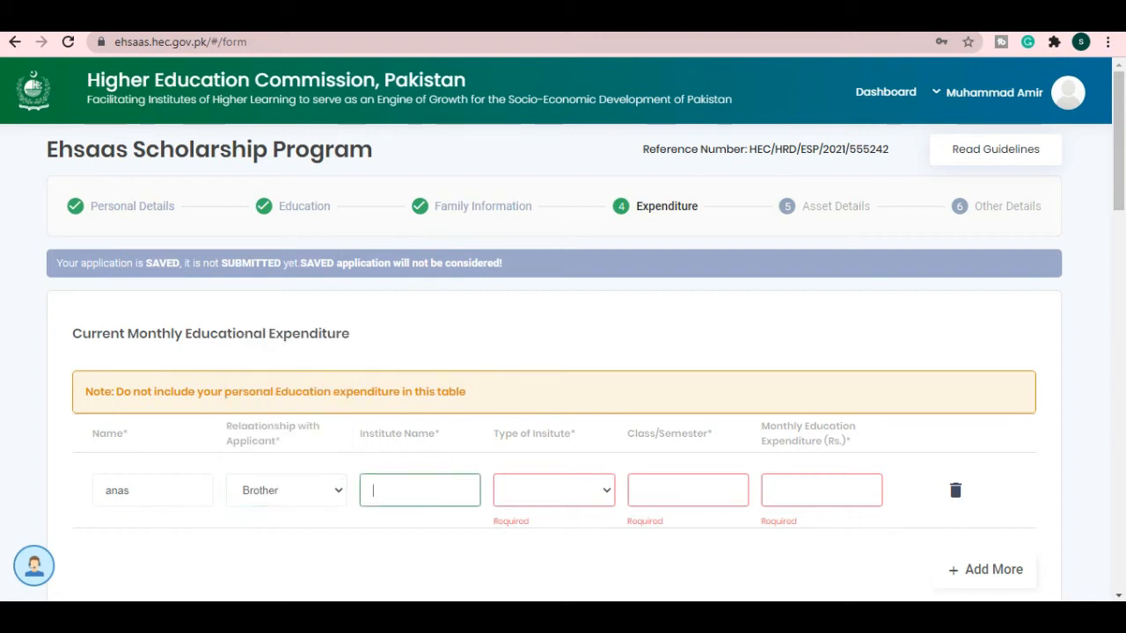
pyautogui.write('ms scholo')
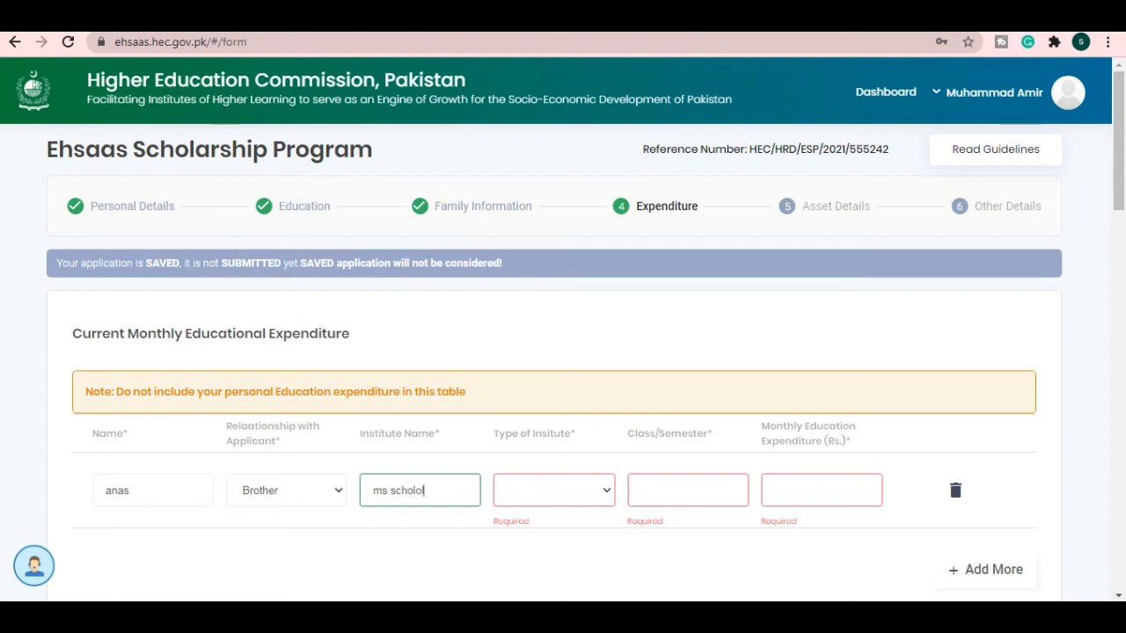
pyautogui.press('BackSpace')
pyautogui.press('BackSpace')
pyautogui.write('ol')
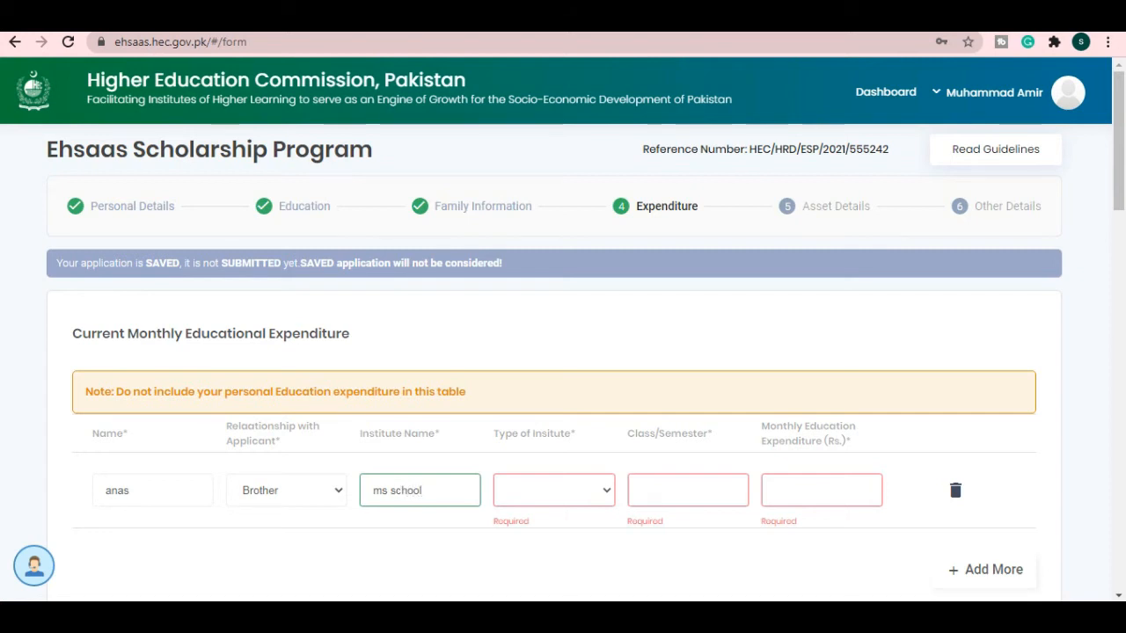
pyautogui.click(554, 491)
pyautogui.click(543, 541)
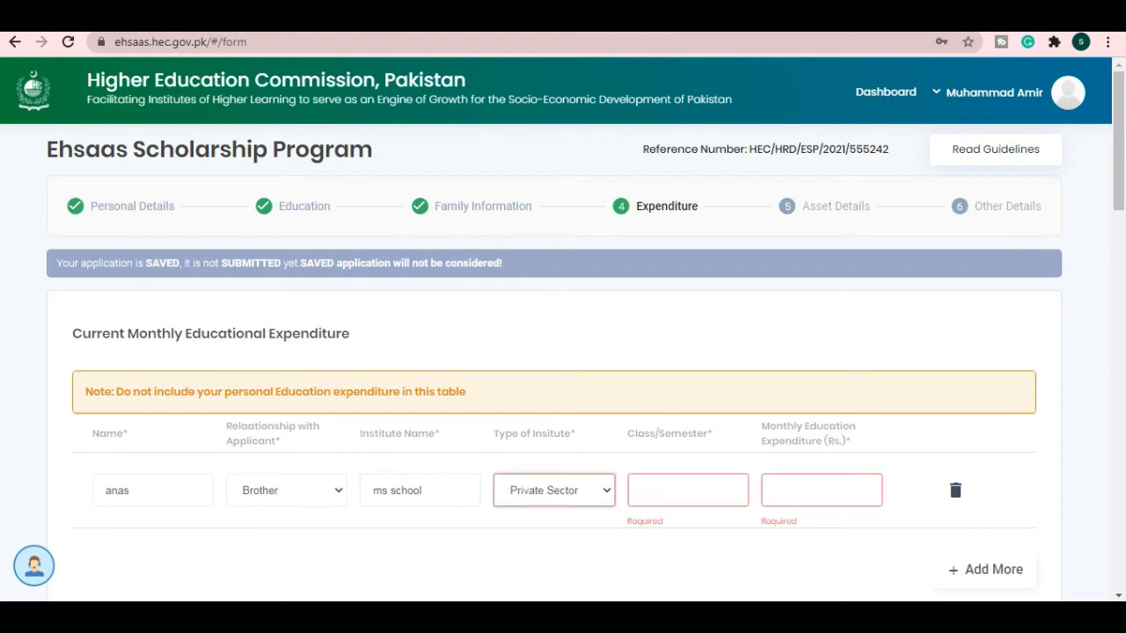
pyautogui.click(554, 491)
pyautogui.click(542, 528)
# - Enter class 10 and monthly education expenditure of Rs. 500
pyautogui.click(688, 490)
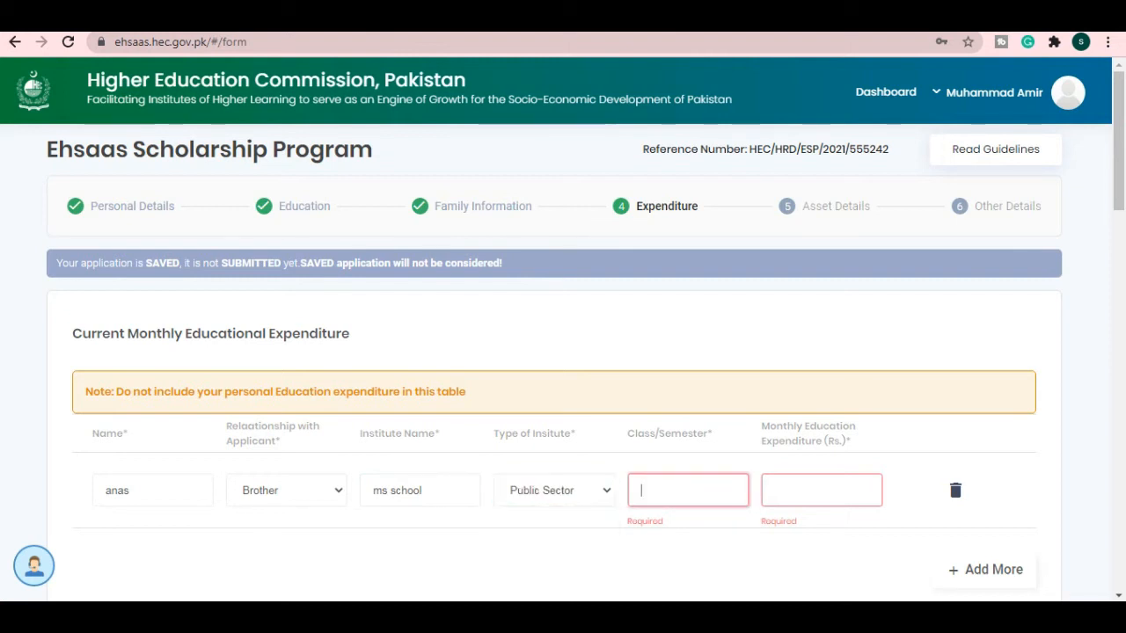
pyautogui.write('10')
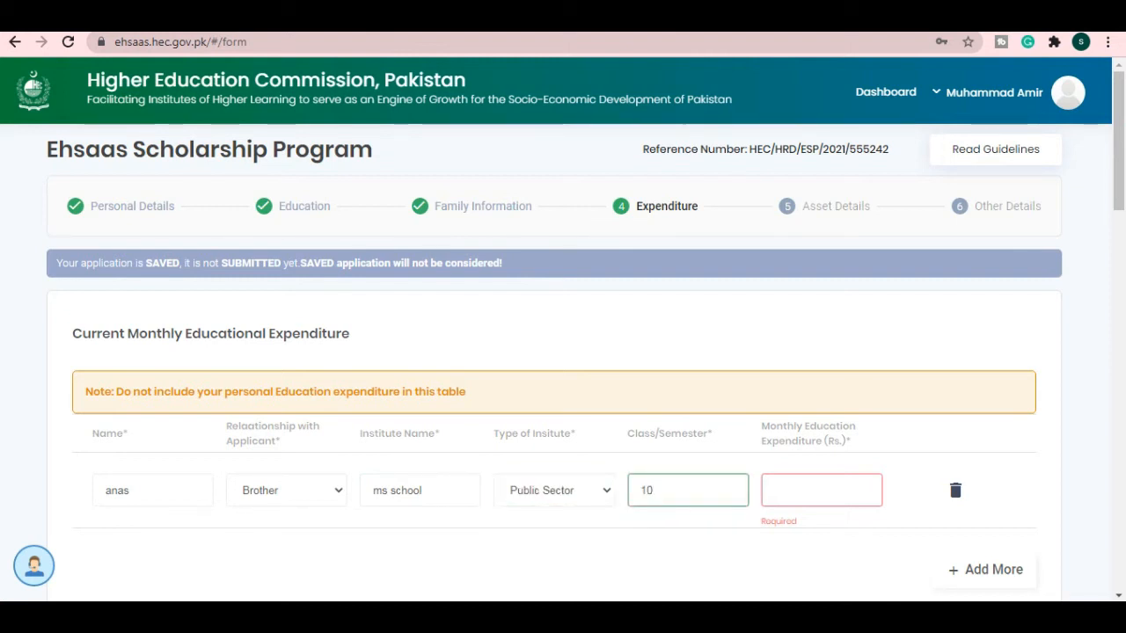
pyautogui.press('Tab')
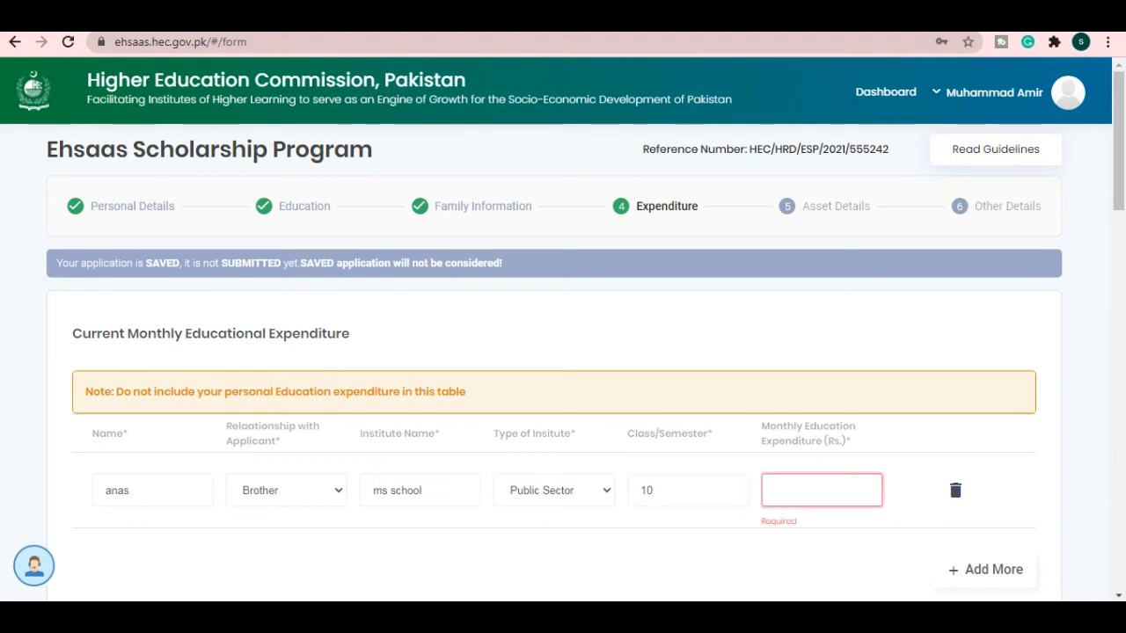
pyautogui.write('500')
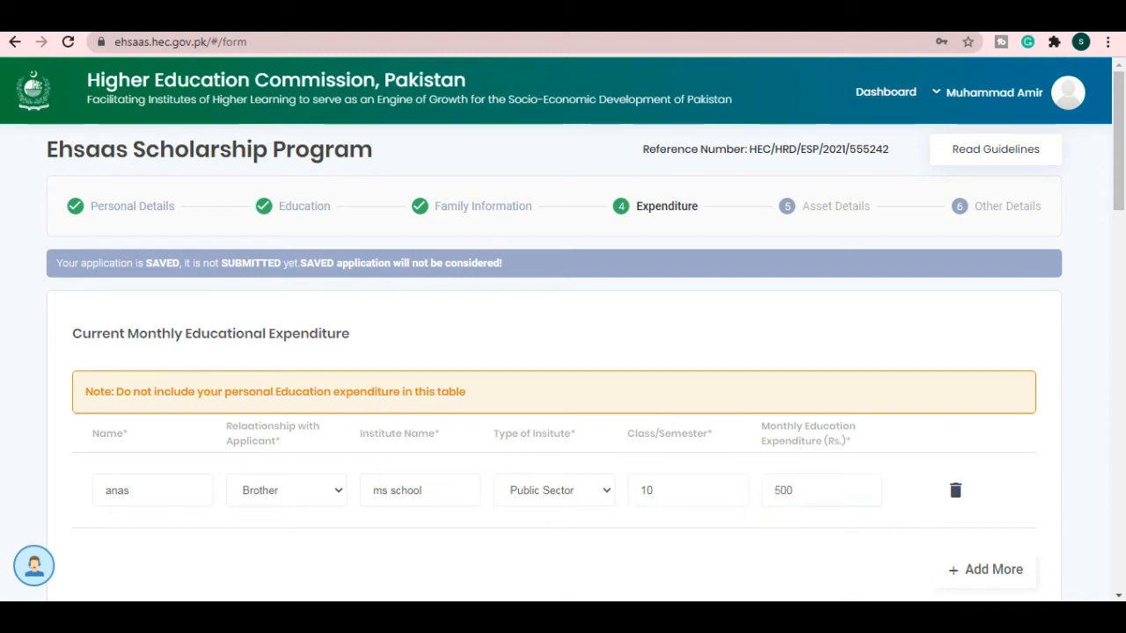
pyautogui.scroll(-5, 563, 352)
pyautogui.scroll(-1, 563, 352)
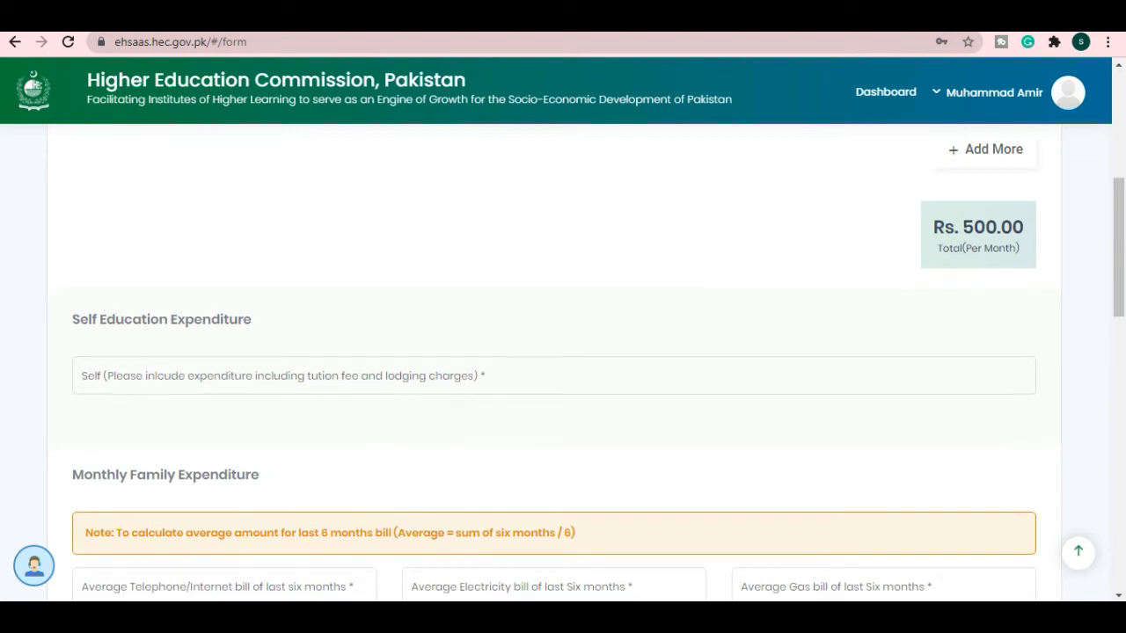
# - Enter 12000 as the applicant's monthly Self Education Expenditure
pyautogui.scroll(2, 563, 352)
pyautogui.click(554, 464)
pyautogui.scroll(-1, 562, 369)
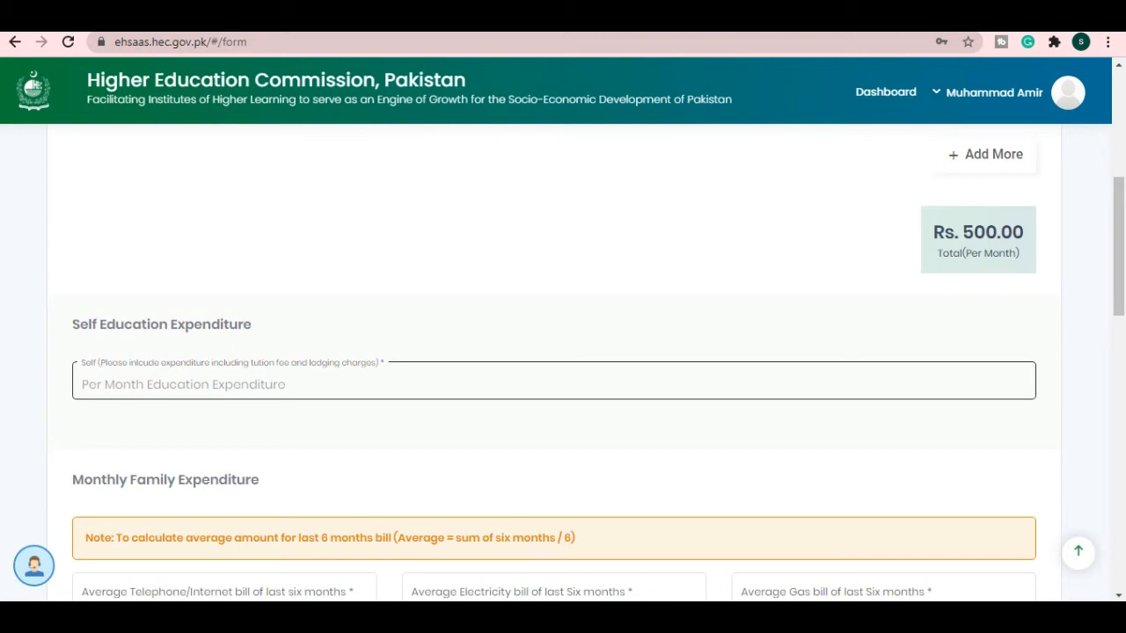
pyautogui.write('12000')
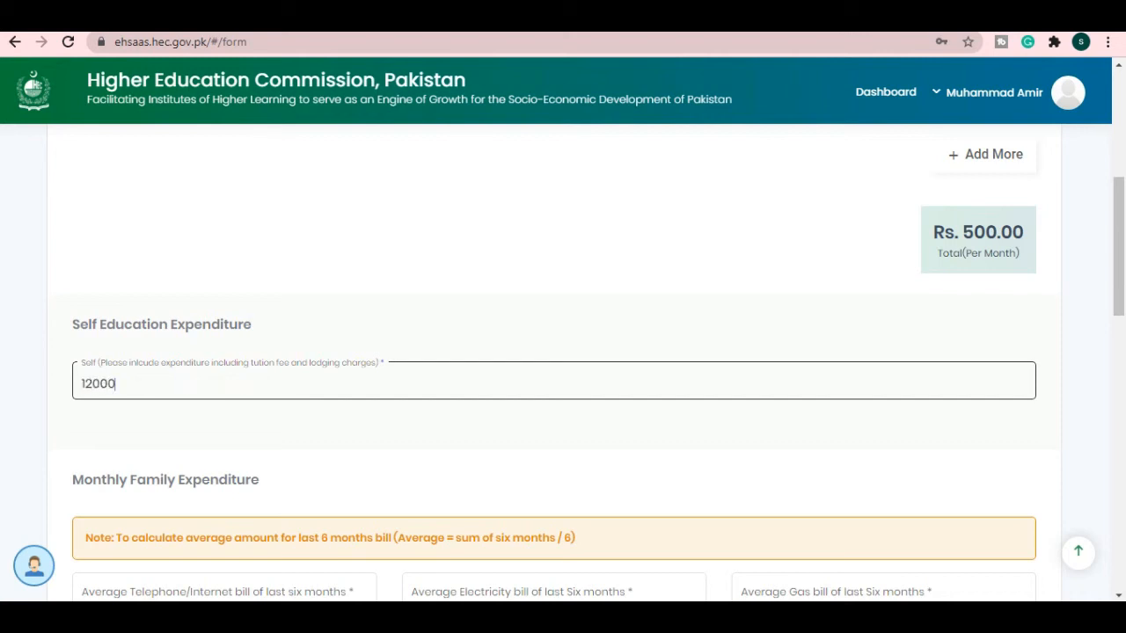
pyautogui.scroll(-2, 562, 351)
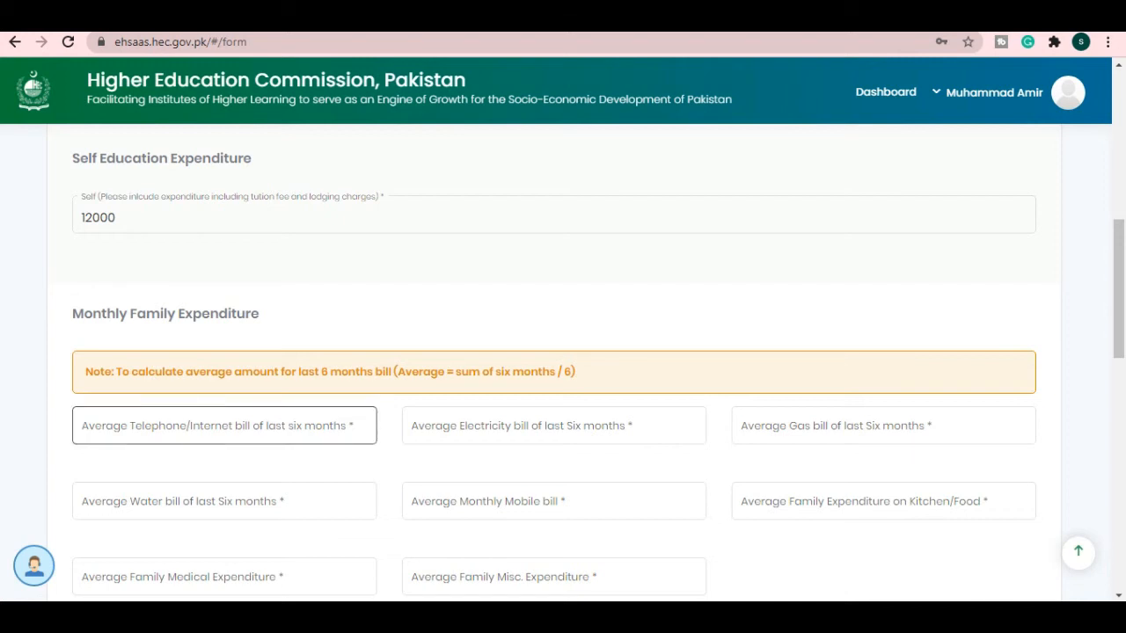
# - Enter the utility bills: electricity 5000, gas 200, telephone/internet 000, water 250, mobile 250
pyautogui.scroll(-2, 225, 420)
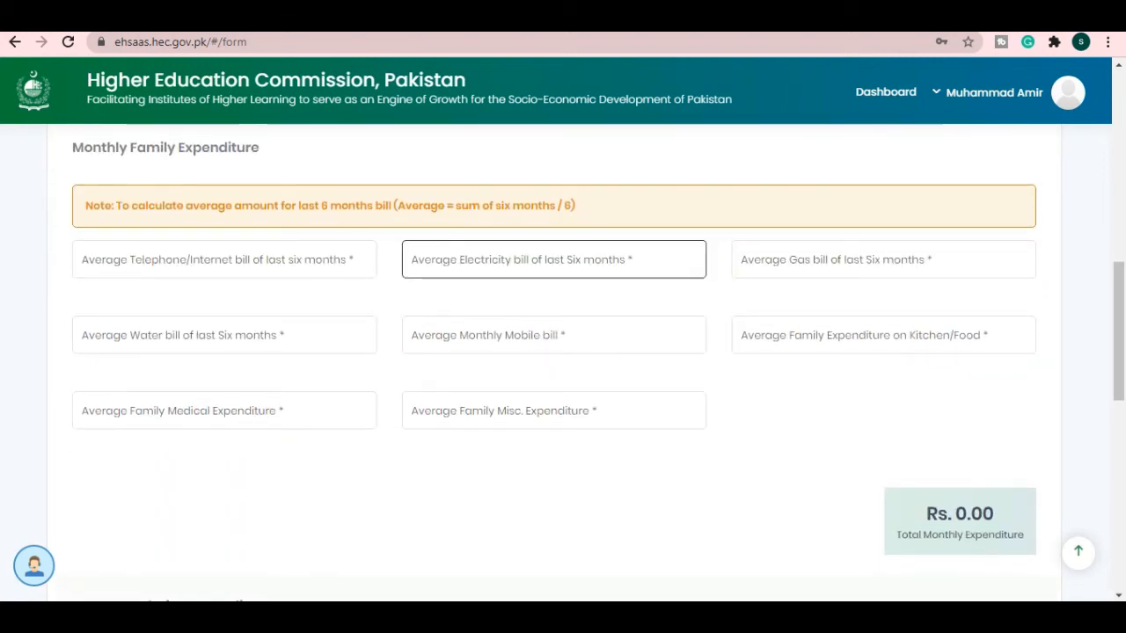
pyautogui.click(554, 260)
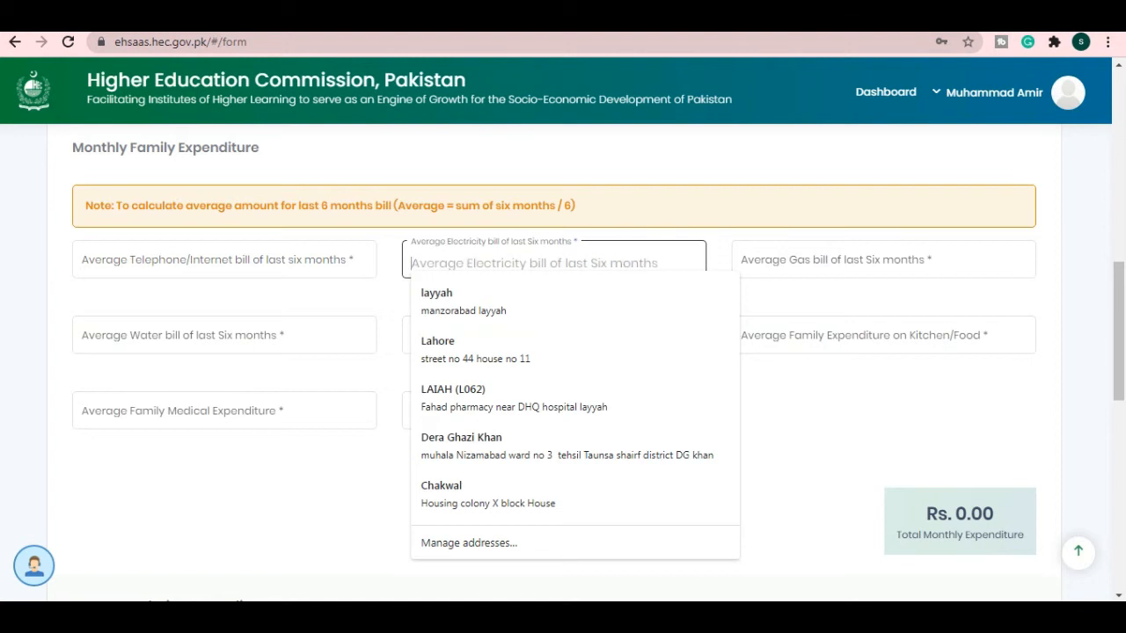
pyautogui.write('5000')
pyautogui.press('Tab')
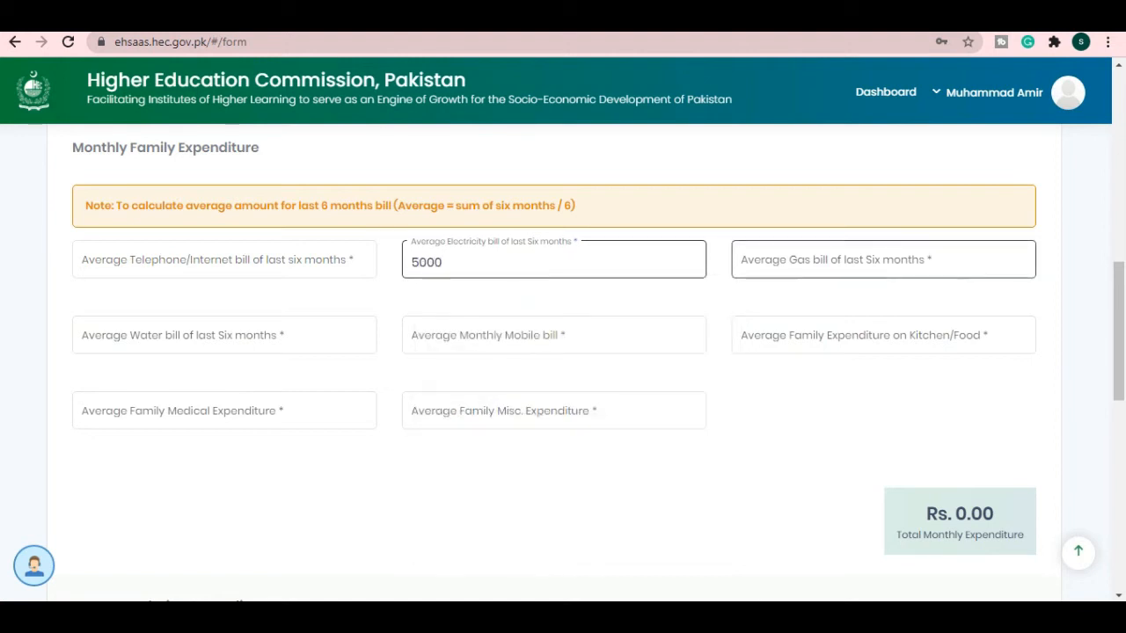
pyautogui.write('200')
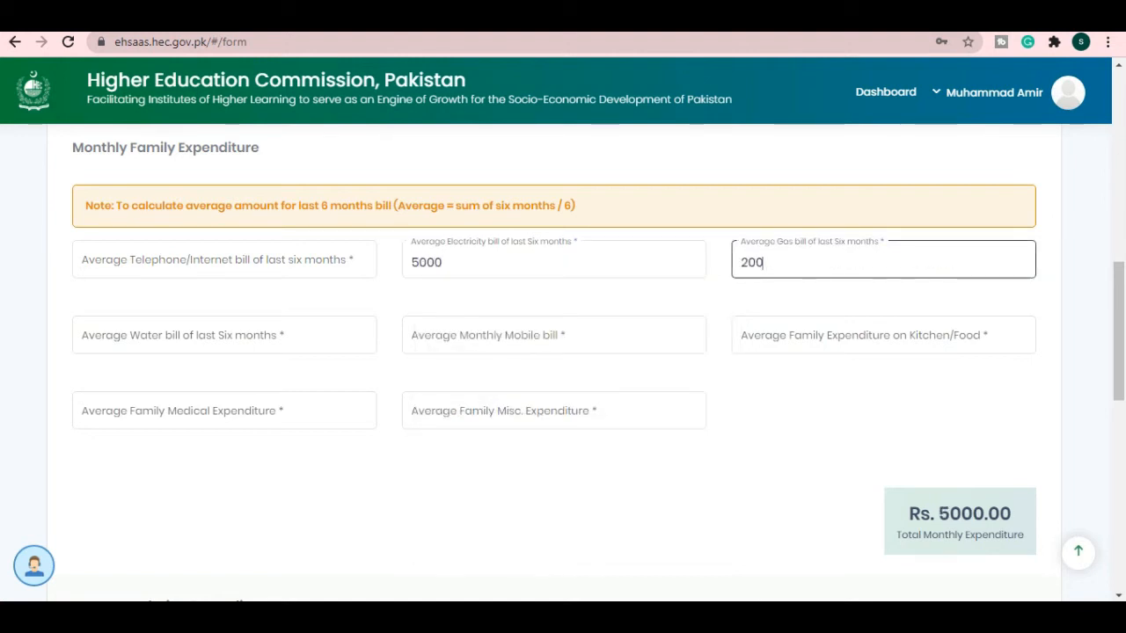
pyautogui.click(224, 260)
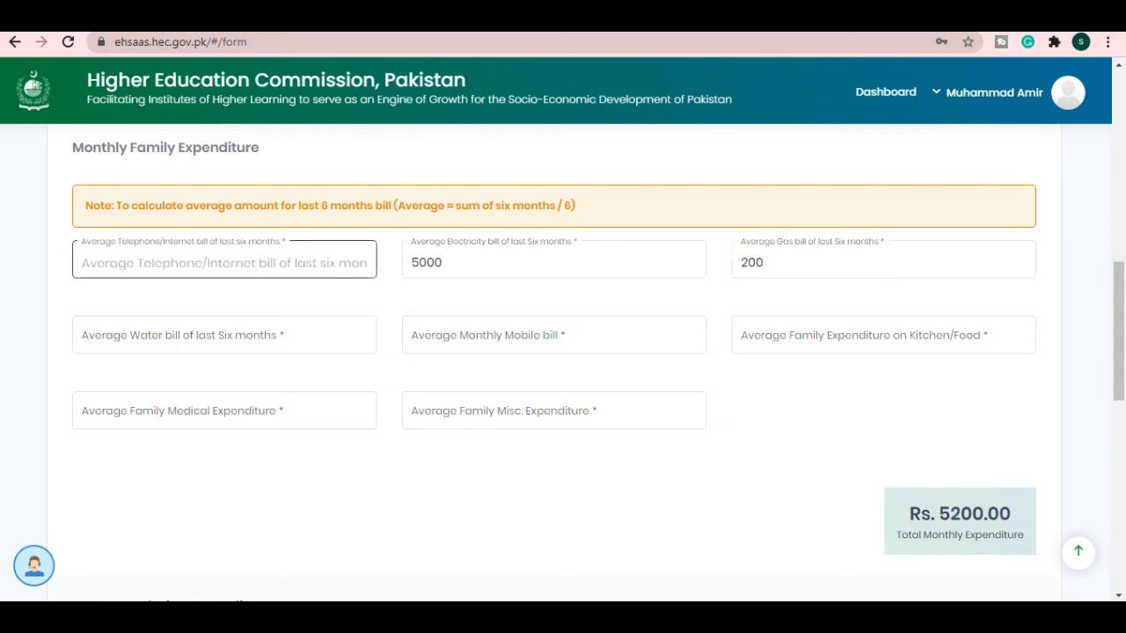
pyautogui.write('000')
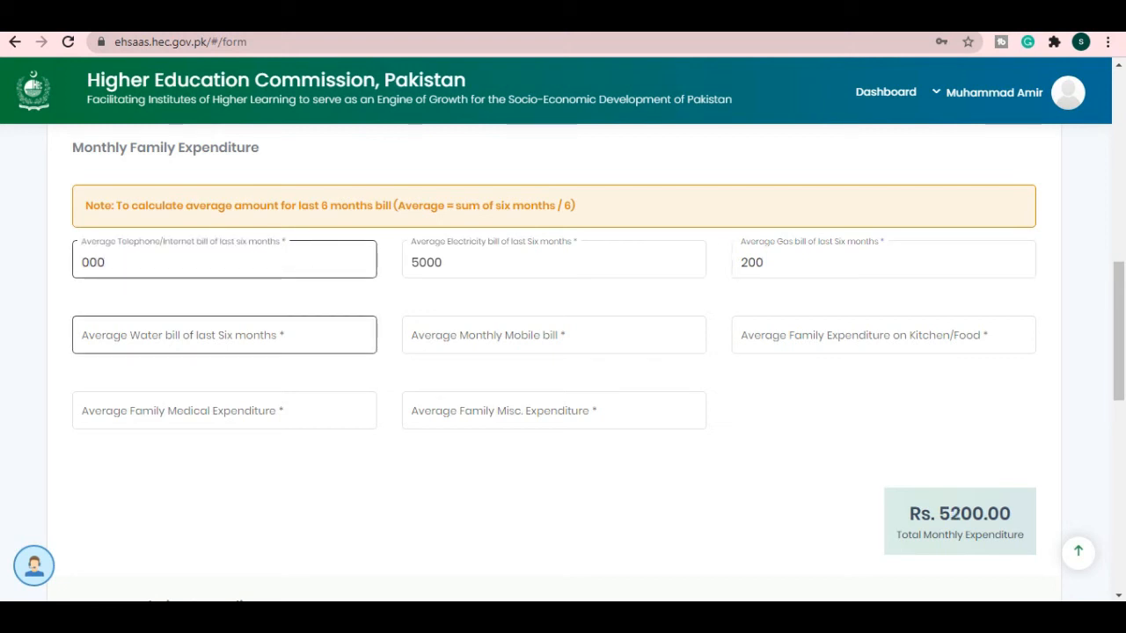
pyautogui.click(225, 335)
pyautogui.write('250')
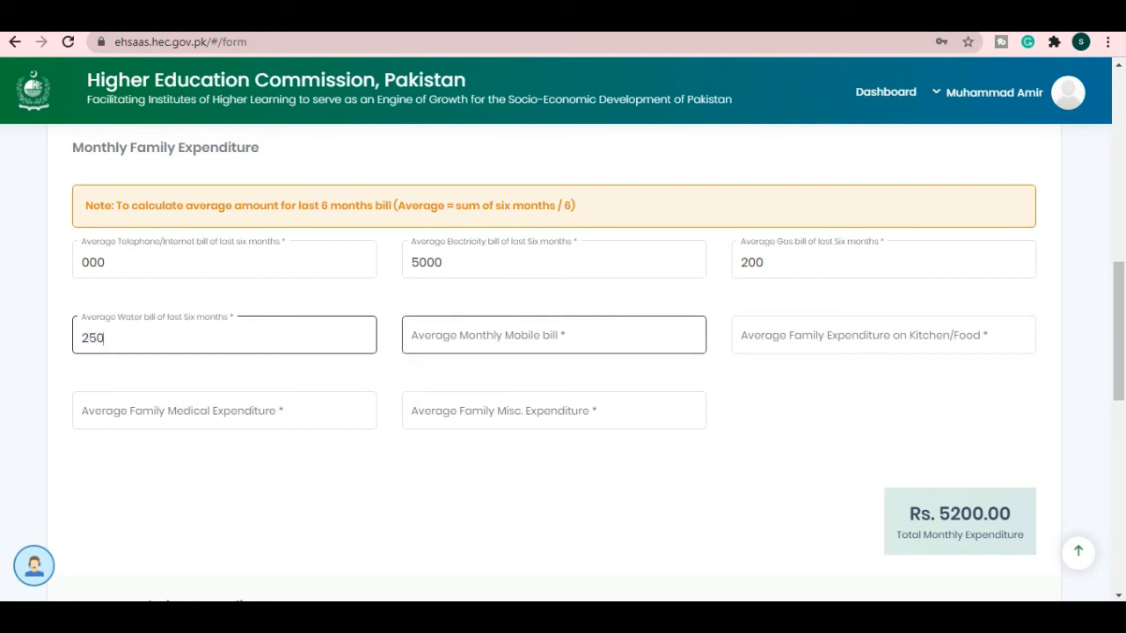
pyautogui.click(554, 336)
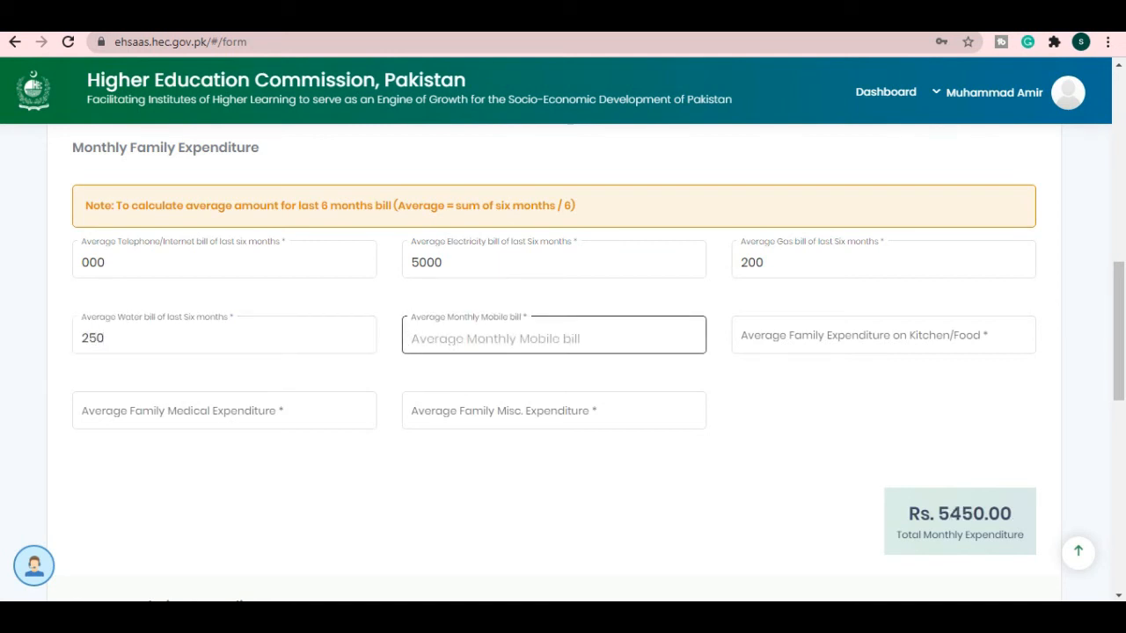
pyautogui.write('250')
# - Enter food 8200, medical 100 and miscellaneous 15000 so the total reads Rs. 29000
pyautogui.click(882, 336)
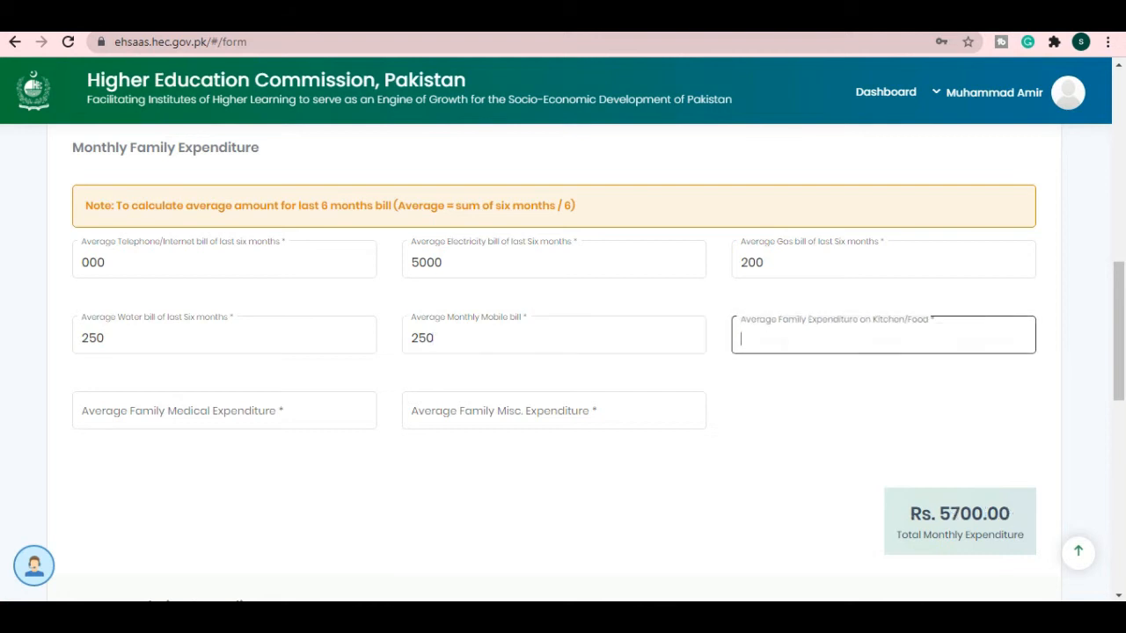
pyautogui.write('8')
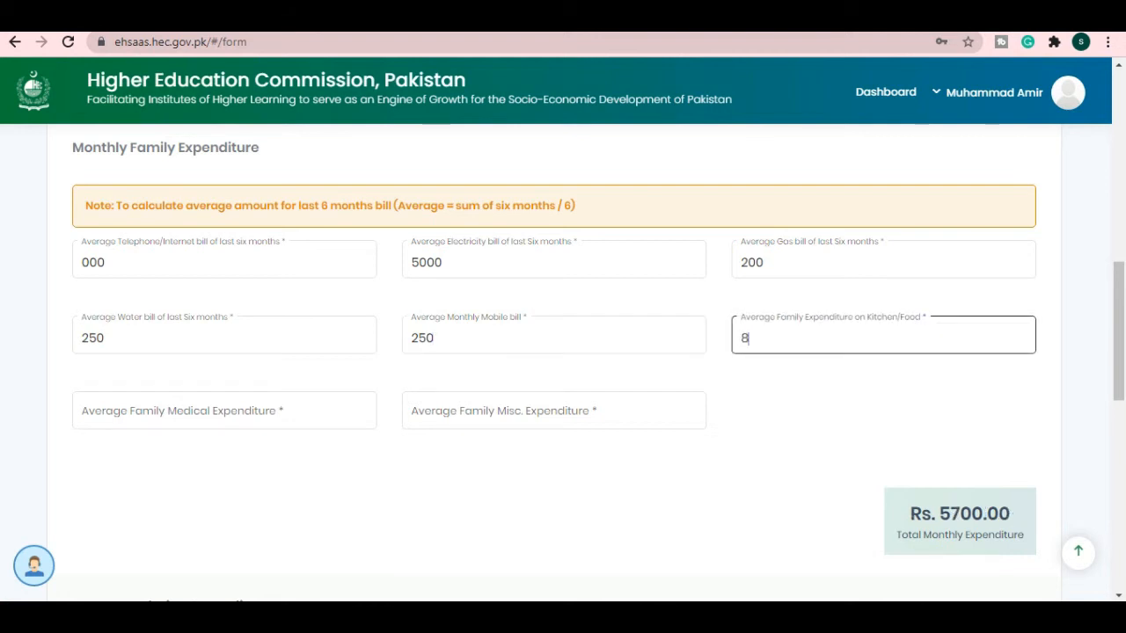
pyautogui.write('200')
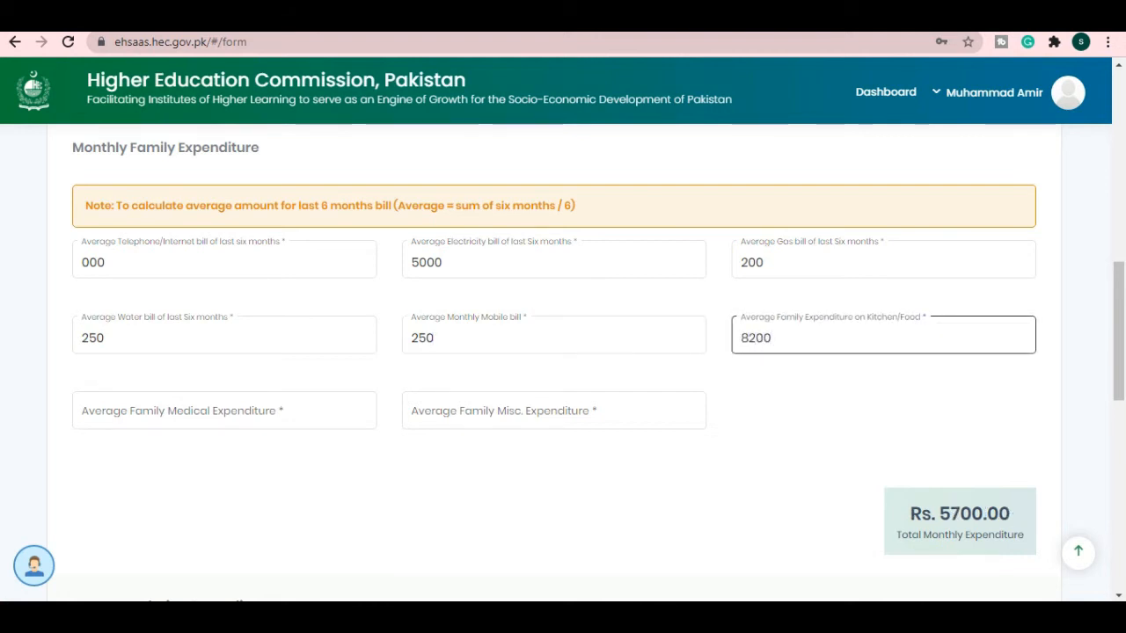
pyautogui.write('10')
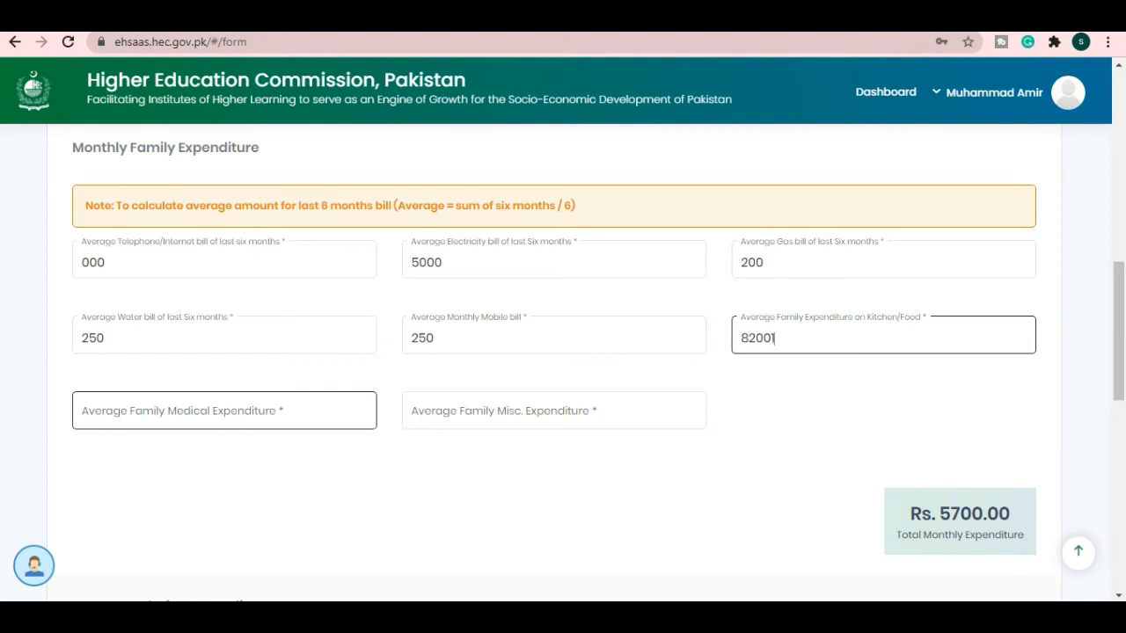
pyautogui.press('BackSpace')
pyautogui.press('BackSpace')
pyautogui.click(225, 411)
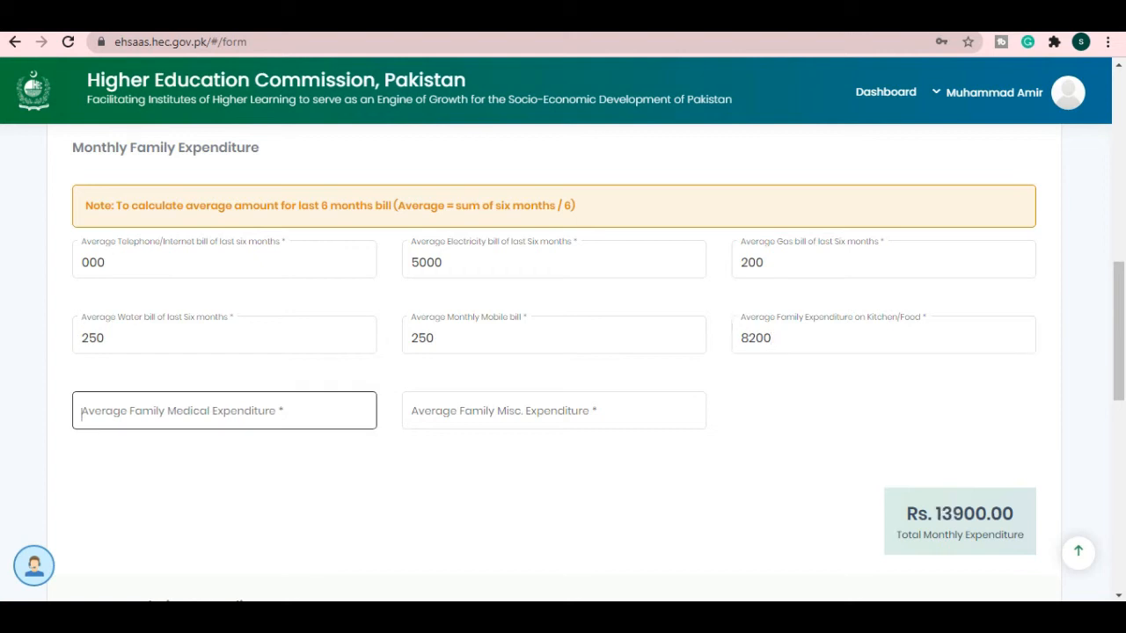
pyautogui.write('100')
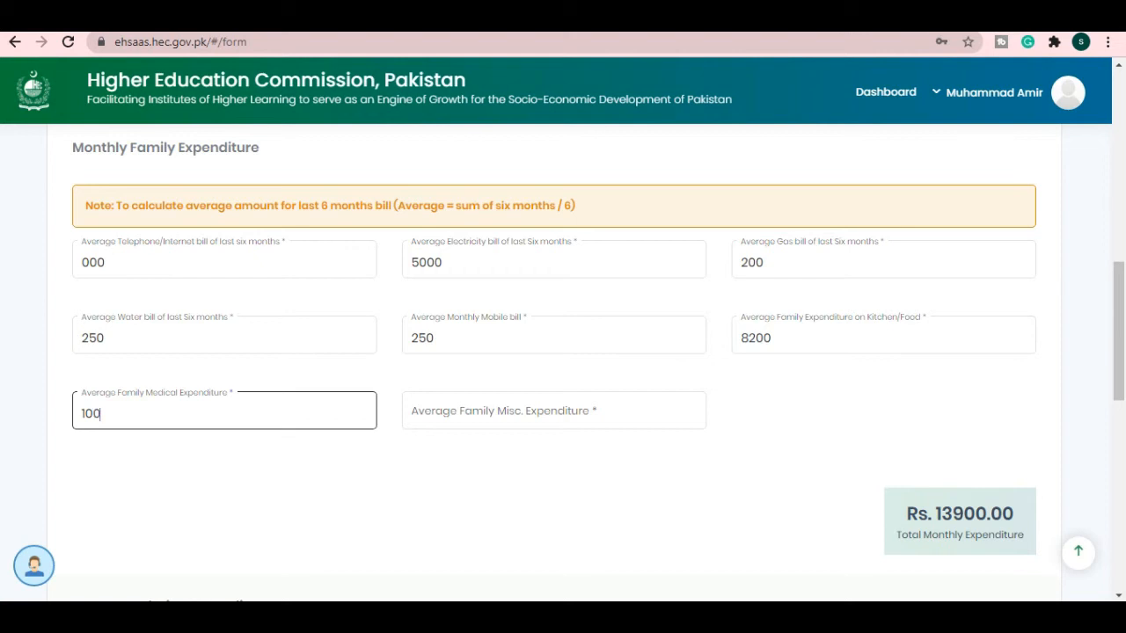
pyautogui.click(554, 411)
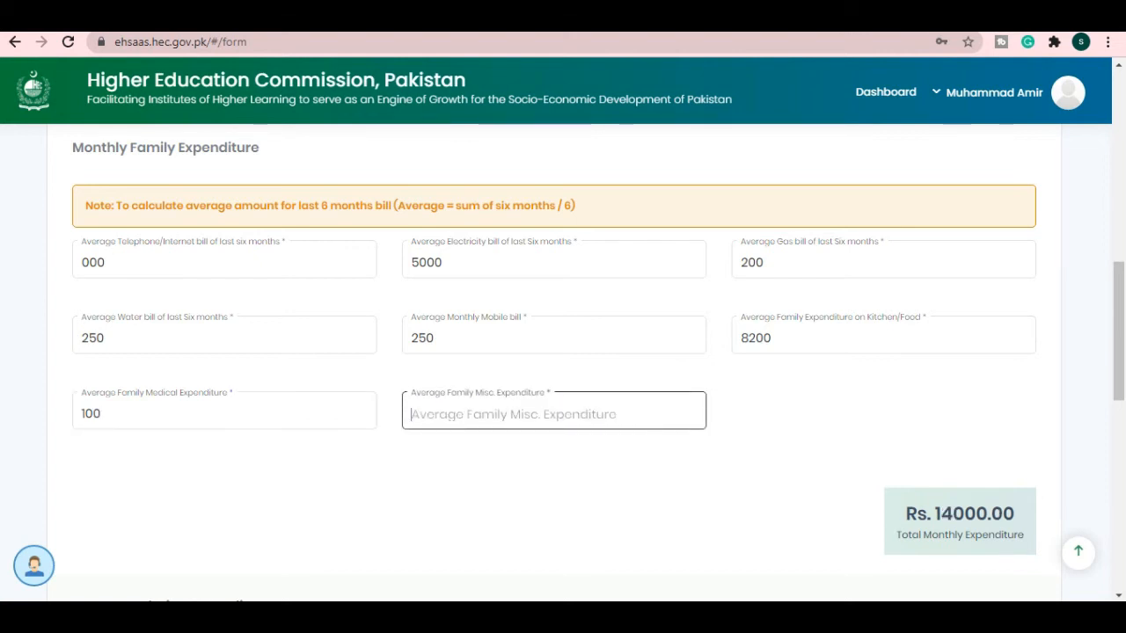
pyautogui.write('15000')
pyautogui.click(818, 430)
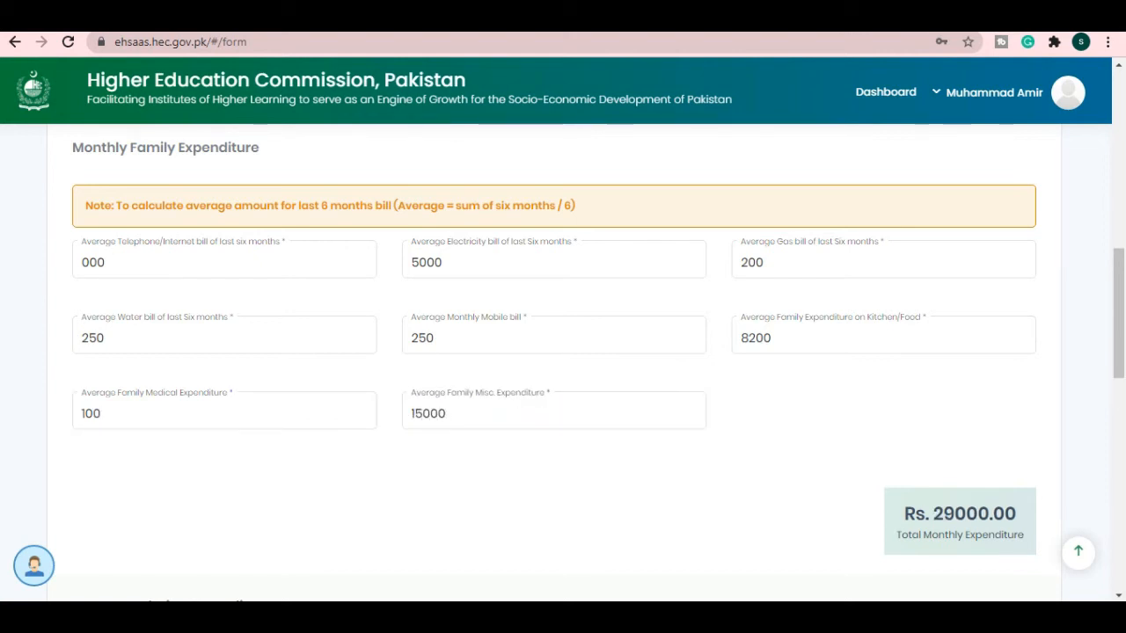
pyautogui.scroll(-3, 818, 430)
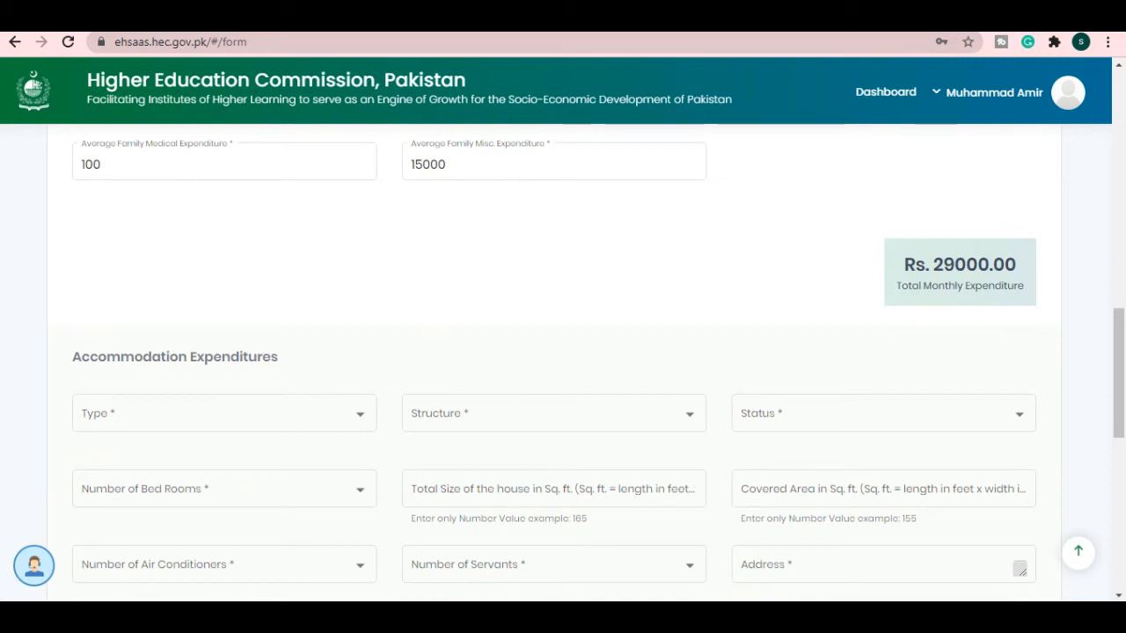
# - Set the accommodation to a Self Owned Village House with structure Others
pyautogui.scroll(-2, 563, 352)
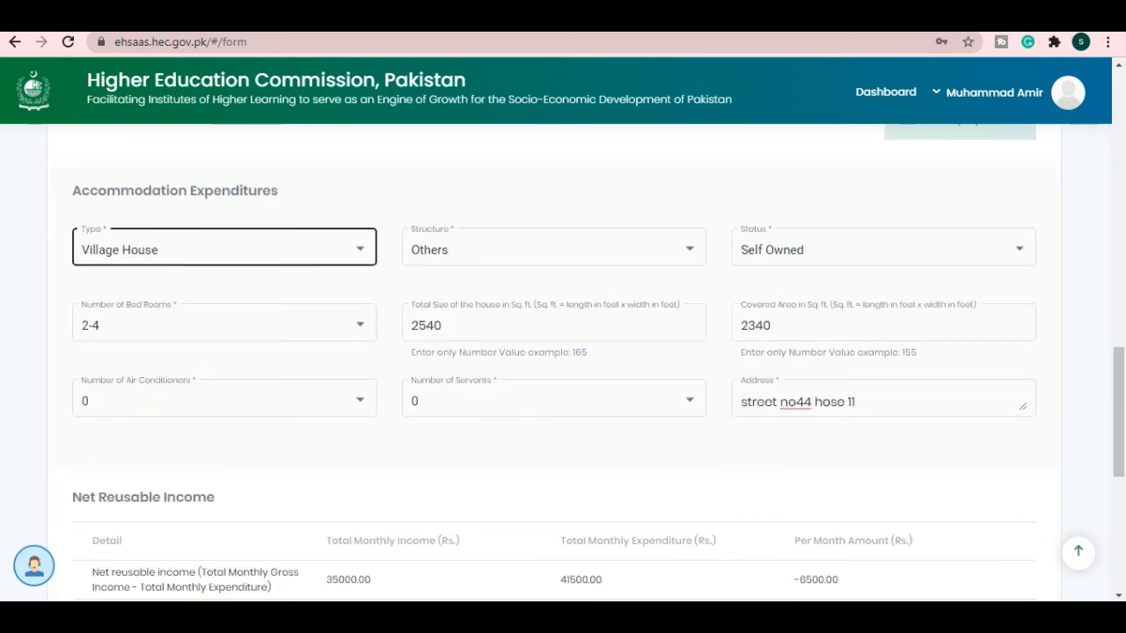
pyautogui.click(225, 250)
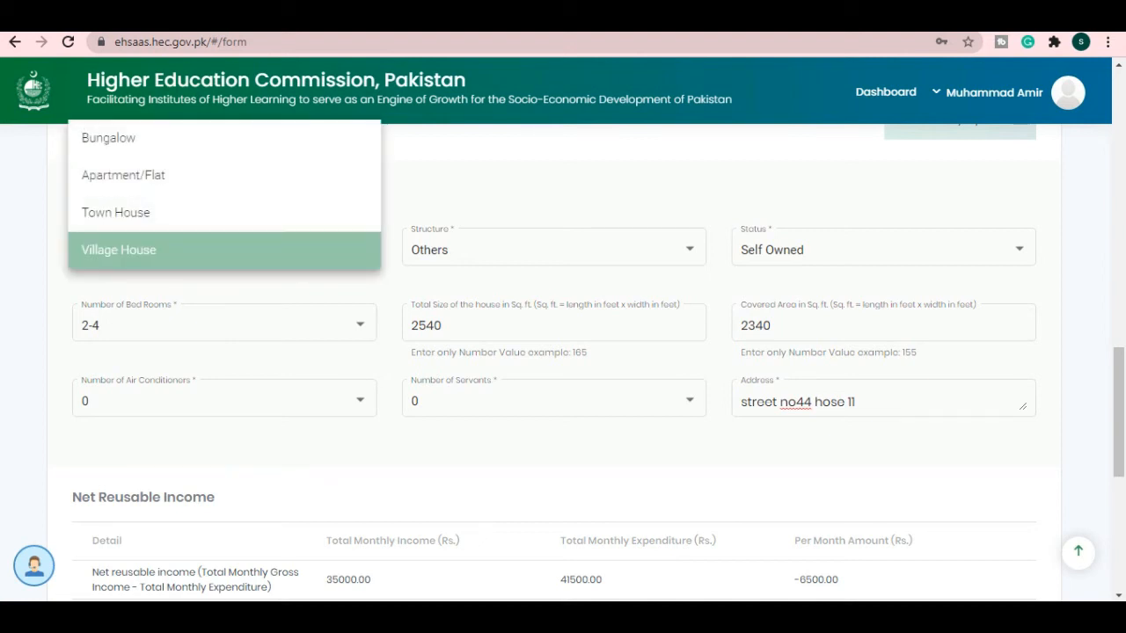
pyautogui.click(233, 250)
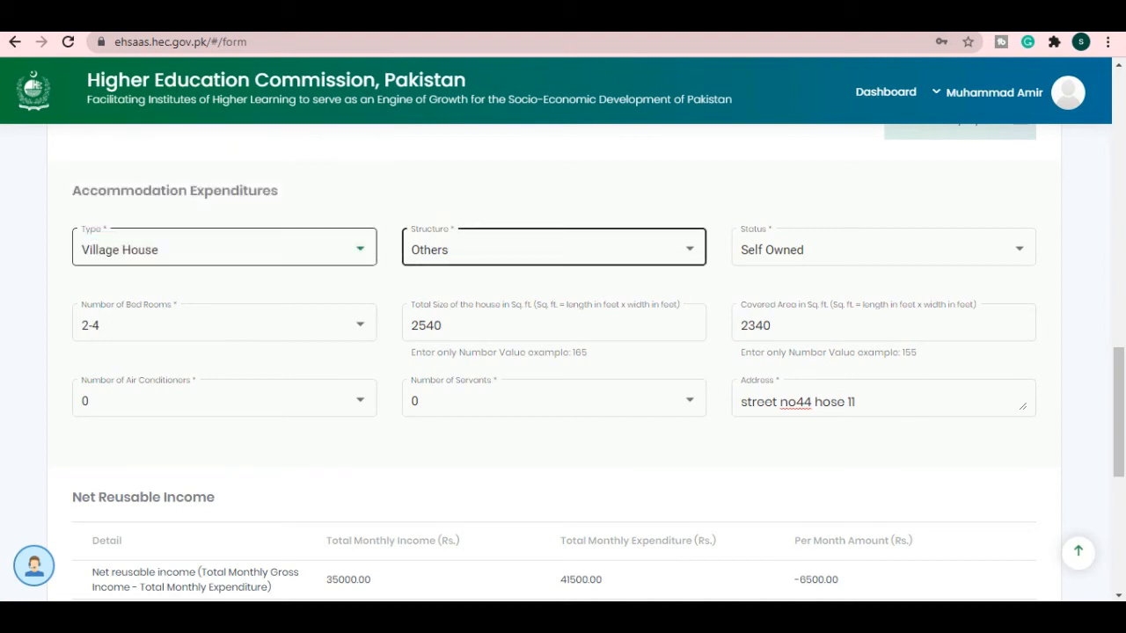
pyautogui.click(554, 249)
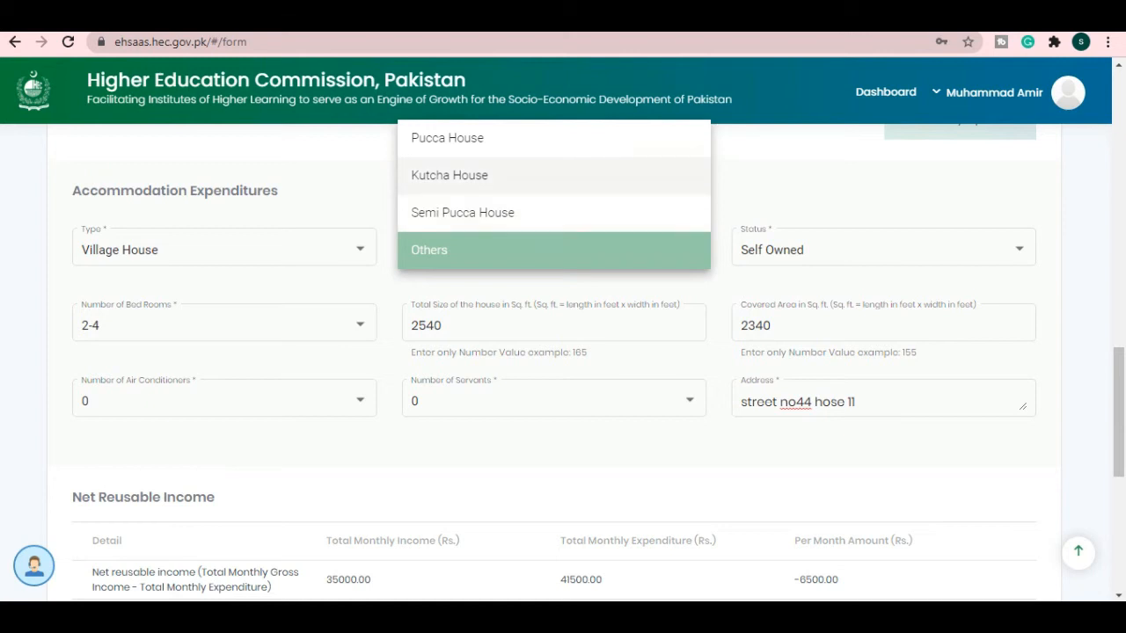
pyautogui.click(594, 251)
pyautogui.click(882, 250)
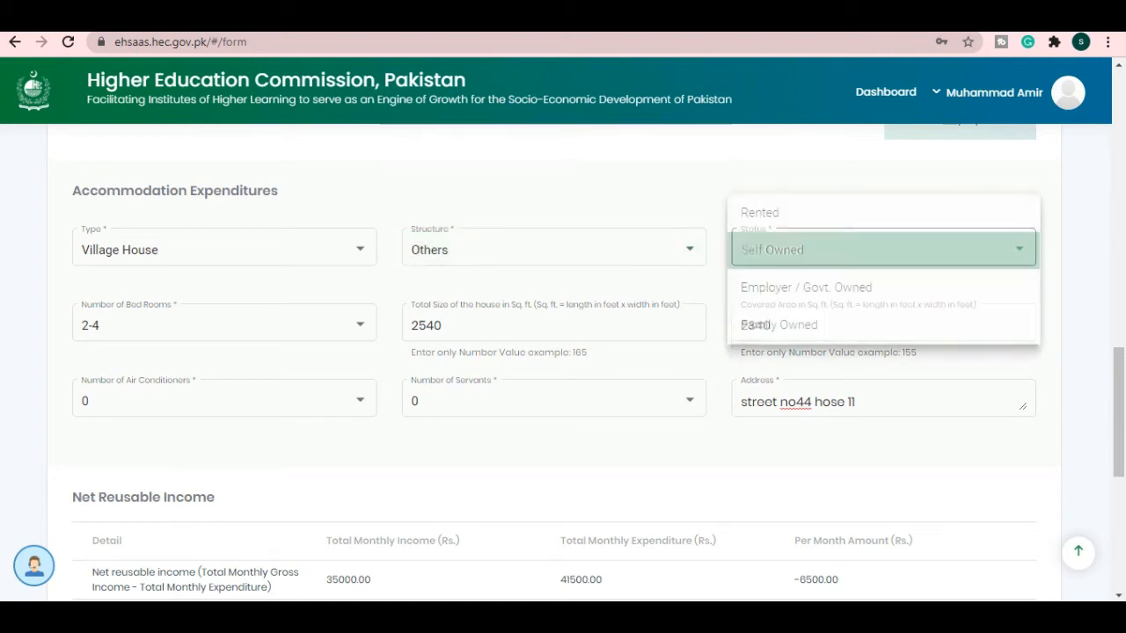
pyautogui.click(883, 250)
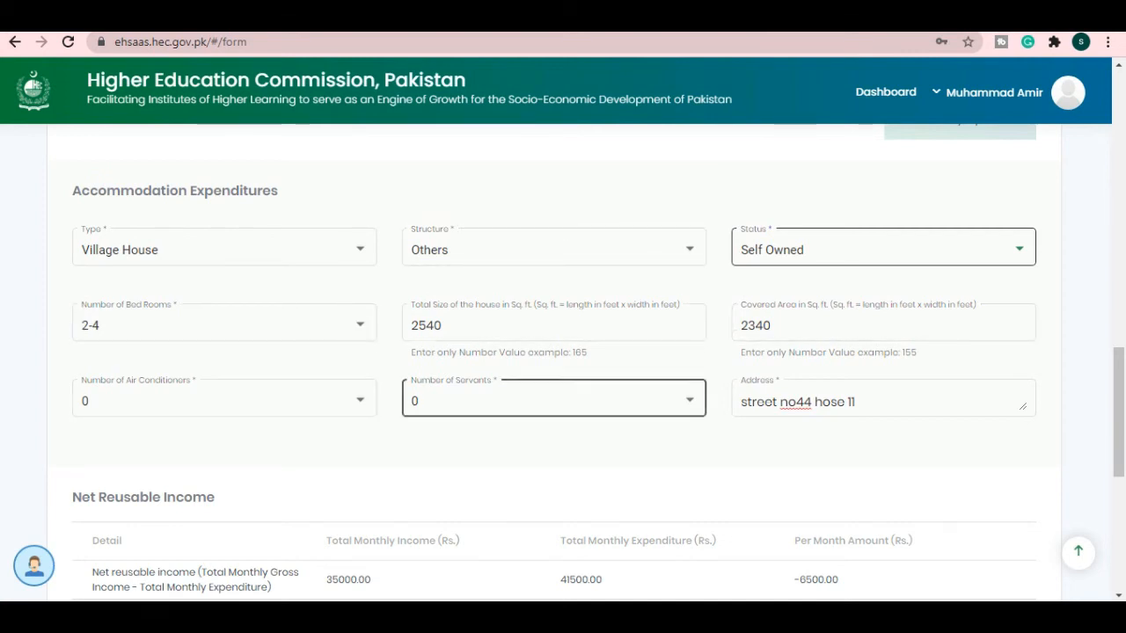
# - Give 'my uncle suport me for study' as the negative-income reason and continue to Asset Details
pyautogui.scroll(-1, 554, 397)
pyautogui.scroll(-2, 880, 317)
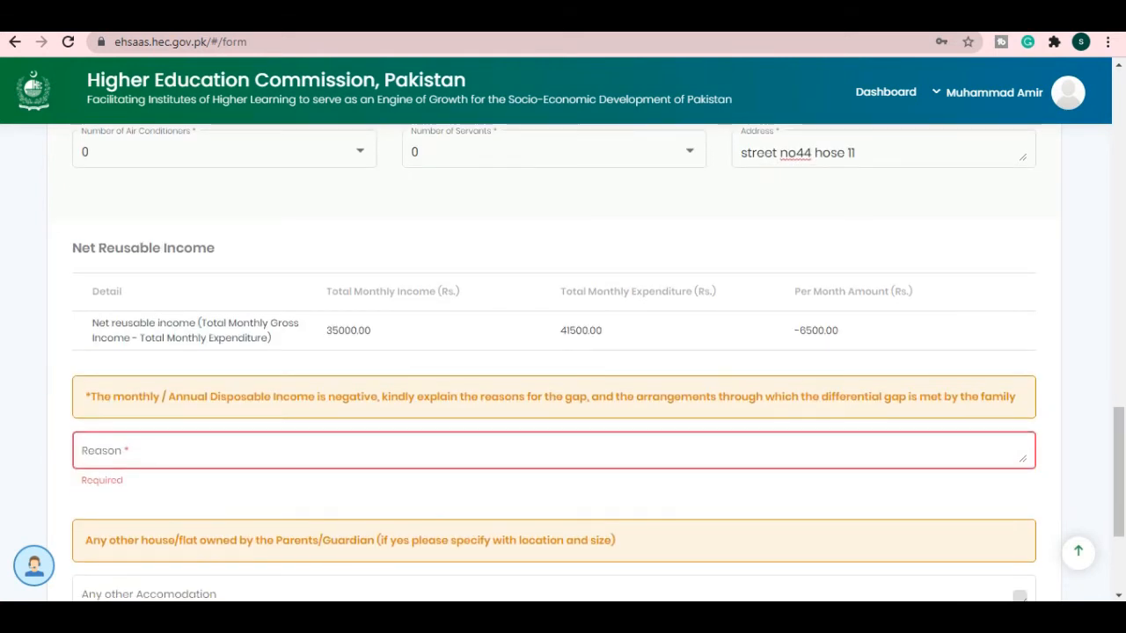
pyautogui.scroll(-1, 554, 352)
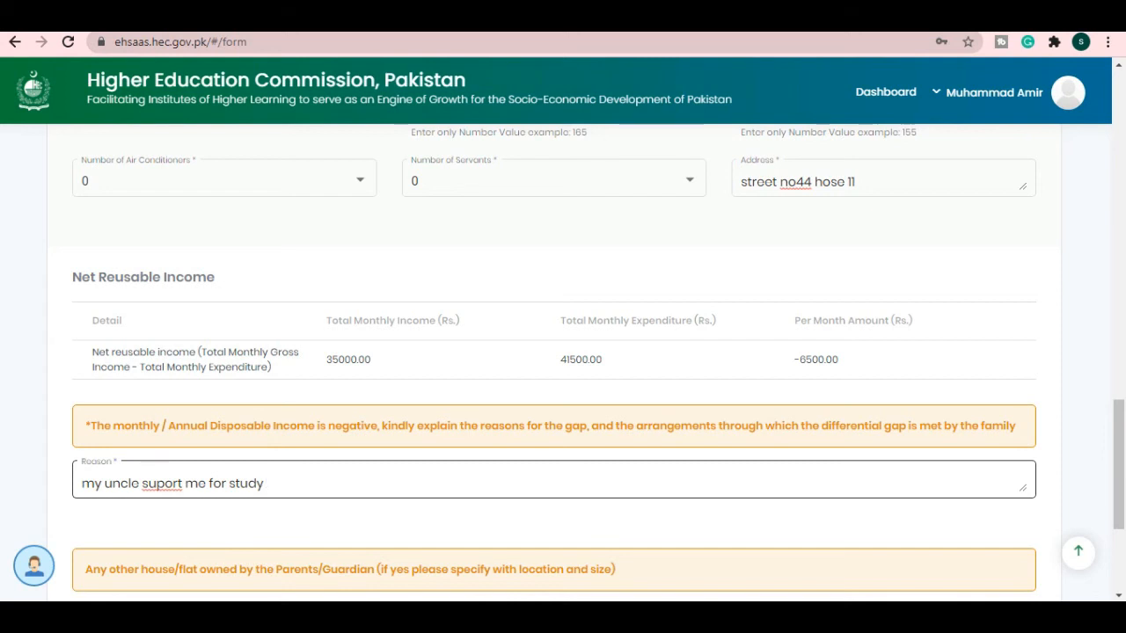
pyautogui.moveTo(266, 483); pyautogui.dragTo(81, 484)
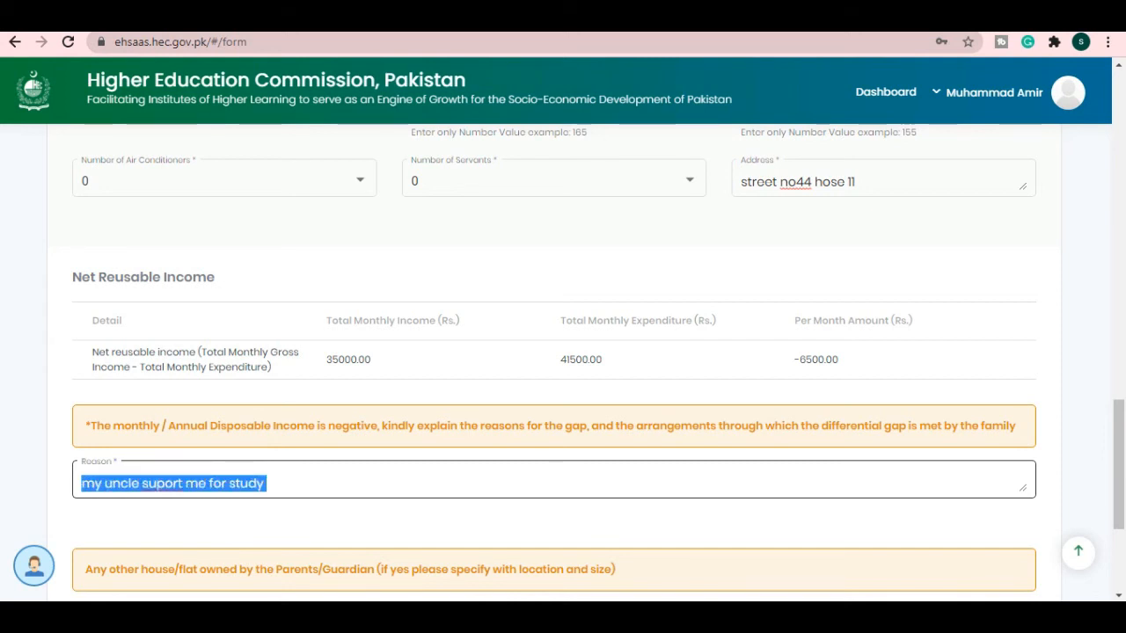
pyautogui.click(352, 523)
pyautogui.scroll(-1, 554, 363)
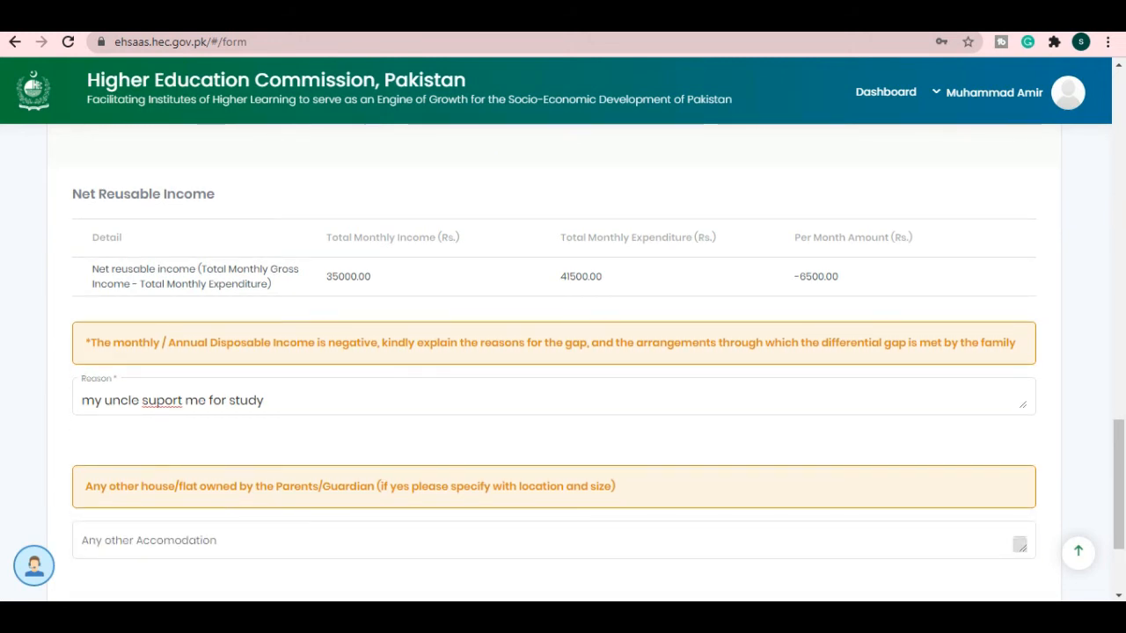
pyautogui.scroll(-2, 554, 362)
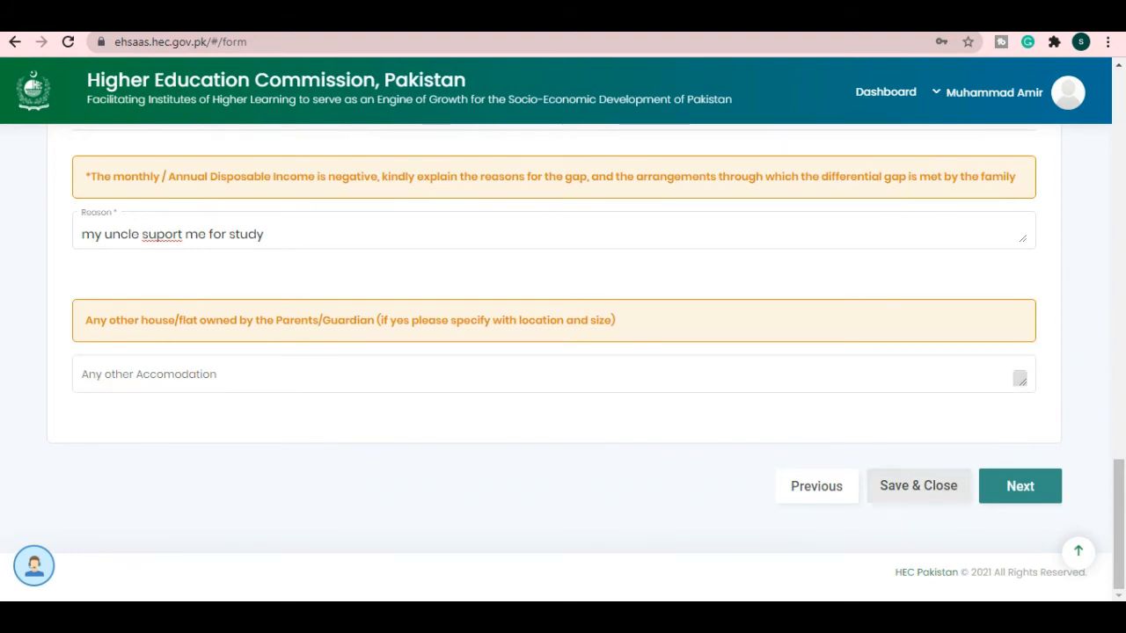
pyautogui.click(1002, 494)
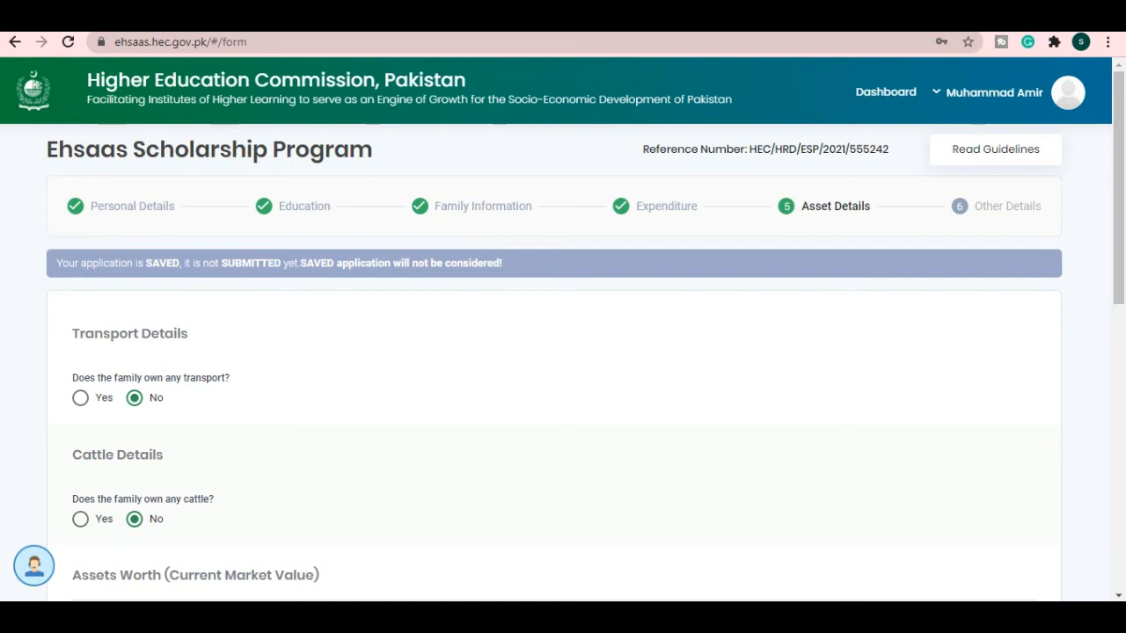
# - Leave assets empty with no transport or cattle (Rs. 0.00) and proceed to Other Details
pyautogui.scroll(-2, 563, 352)
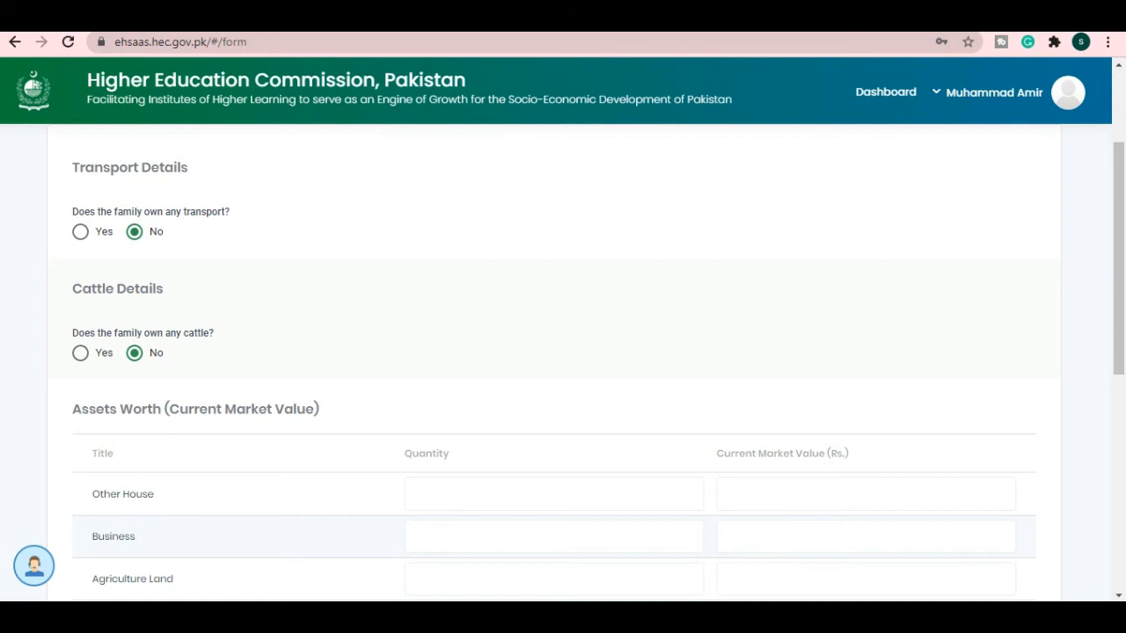
pyautogui.scroll(-1, 563, 351)
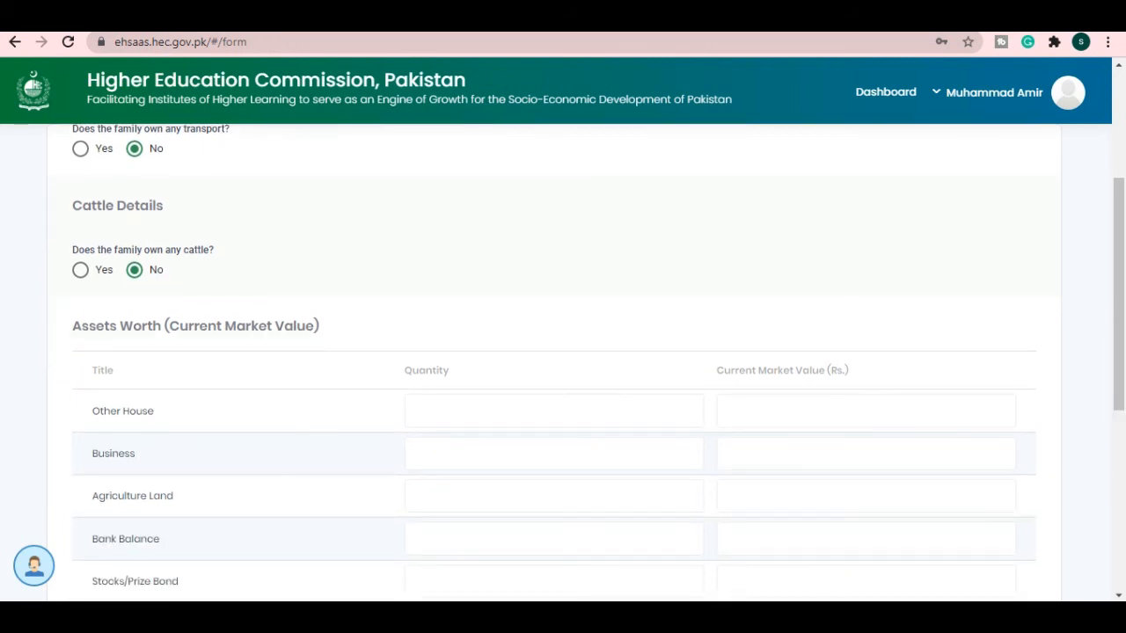
pyautogui.scroll(-1, 563, 351)
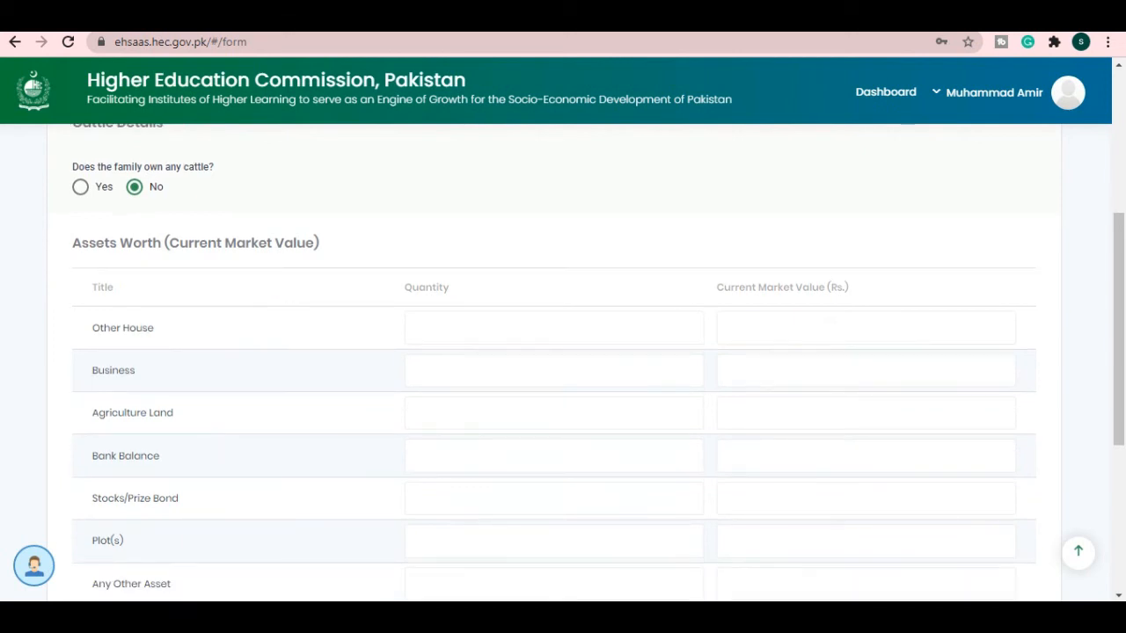
pyautogui.scroll(-2, 562, 352)
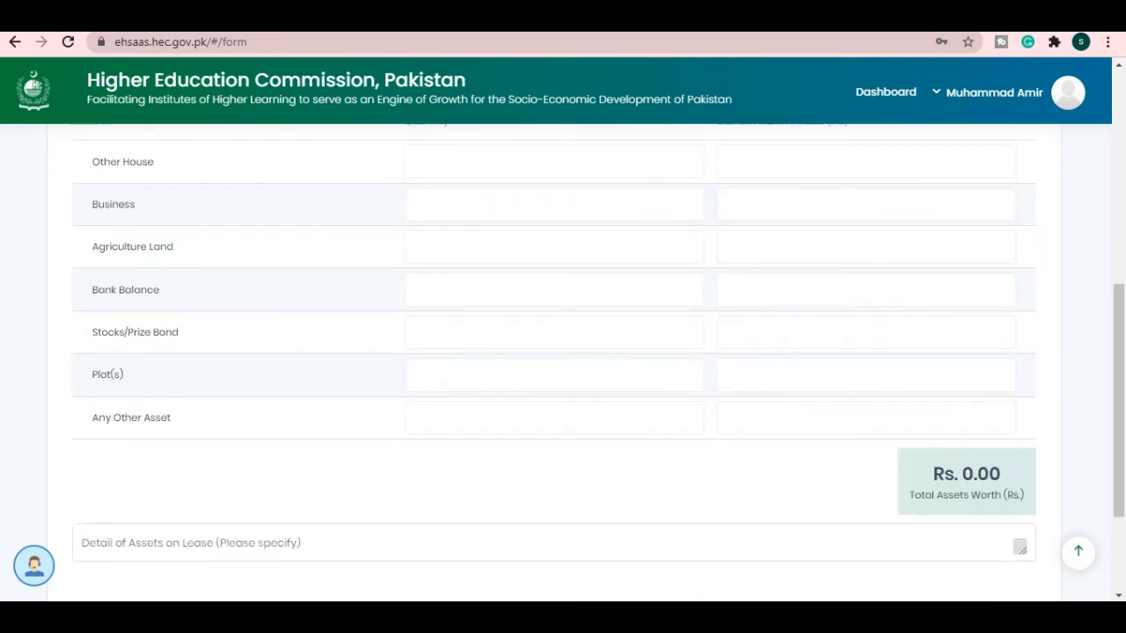
pyautogui.scroll(-2, 563, 351)
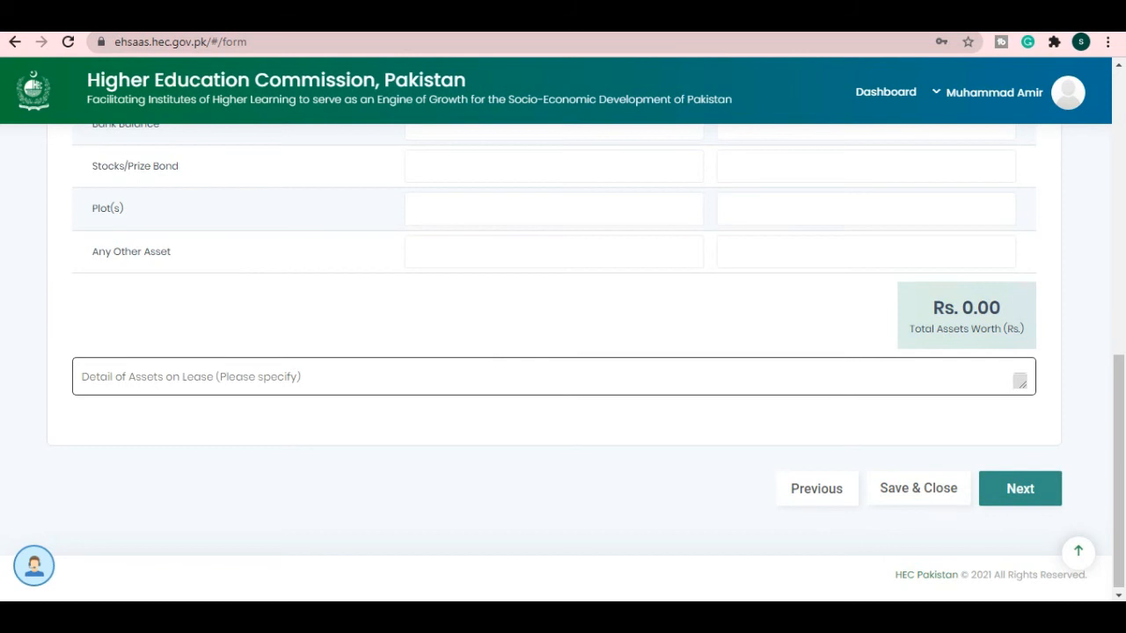
pyautogui.click(1020, 488)
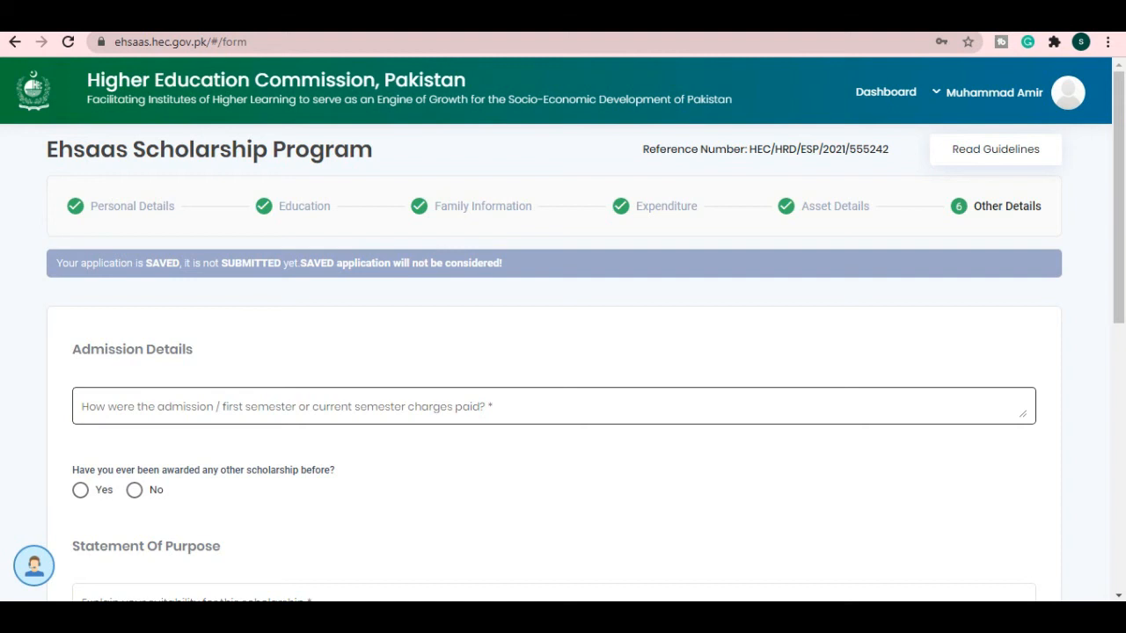
# - Answer no previous scholarship, pick University as the source, affirm the undertaking and submit
pyautogui.scroll(-1, 563, 352)
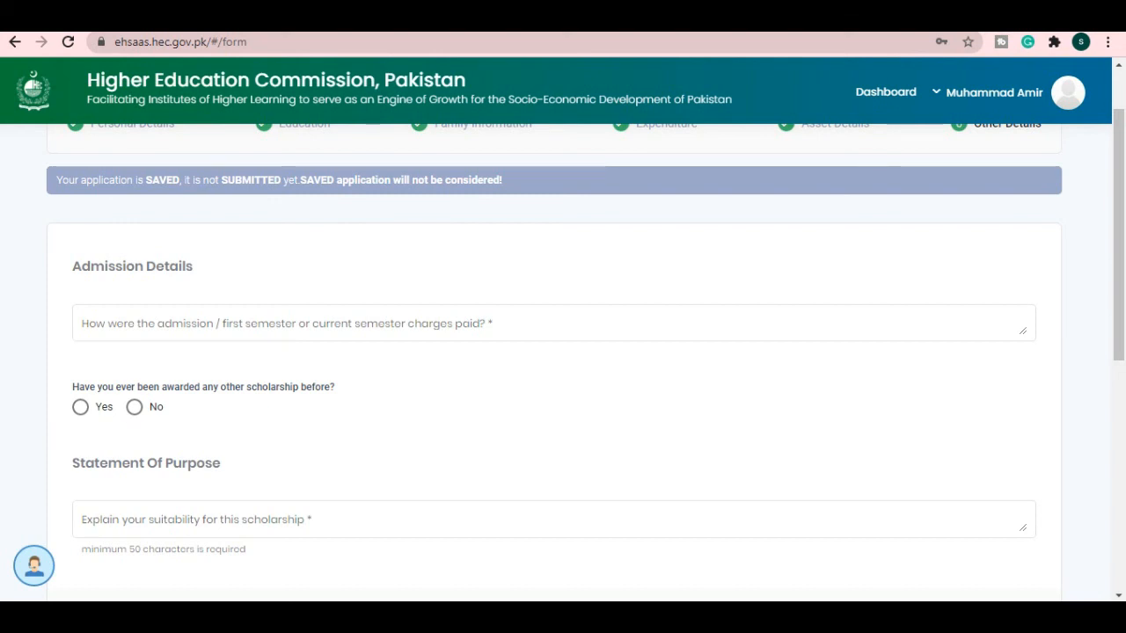
pyautogui.click(134, 406)
pyautogui.scroll(-1, 563, 378)
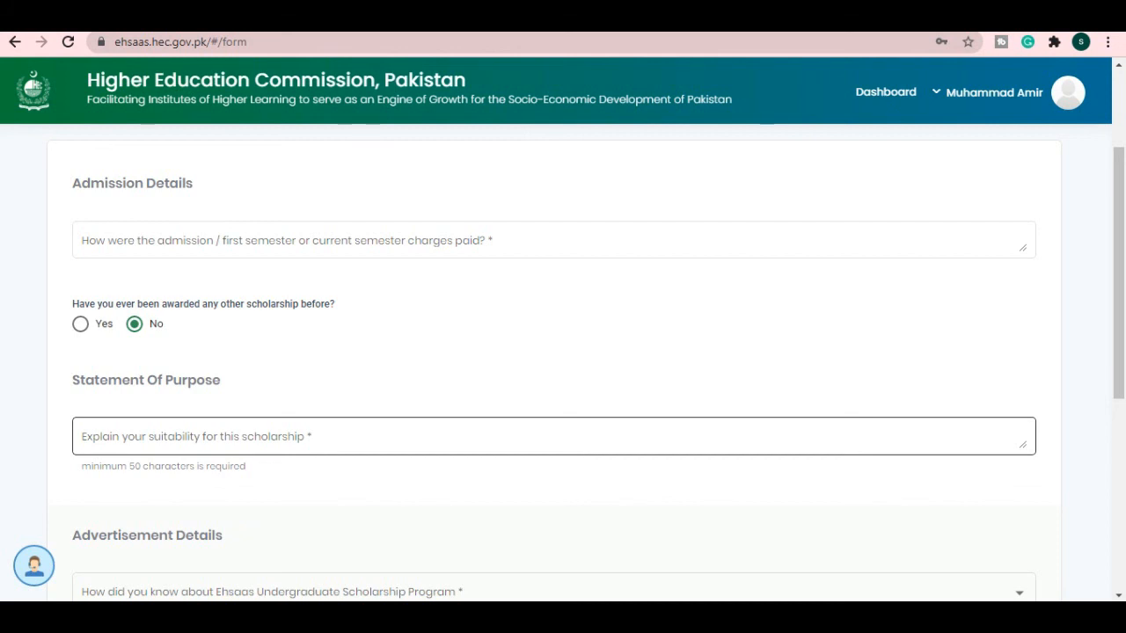
pyautogui.scroll(-1, 563, 361)
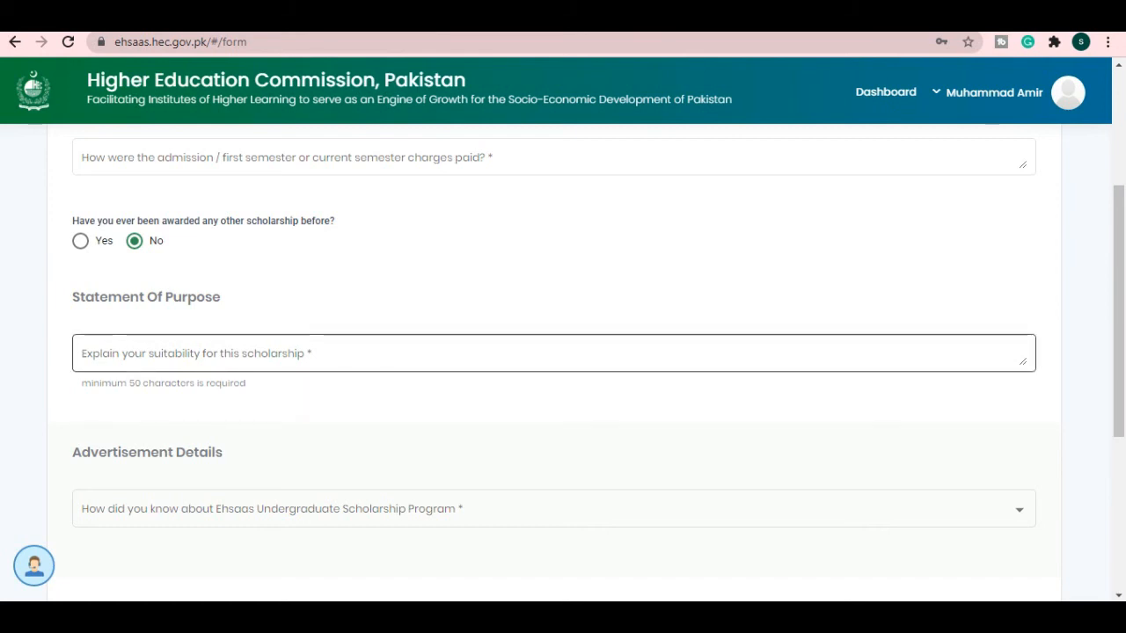
pyautogui.scroll(-2, 563, 352)
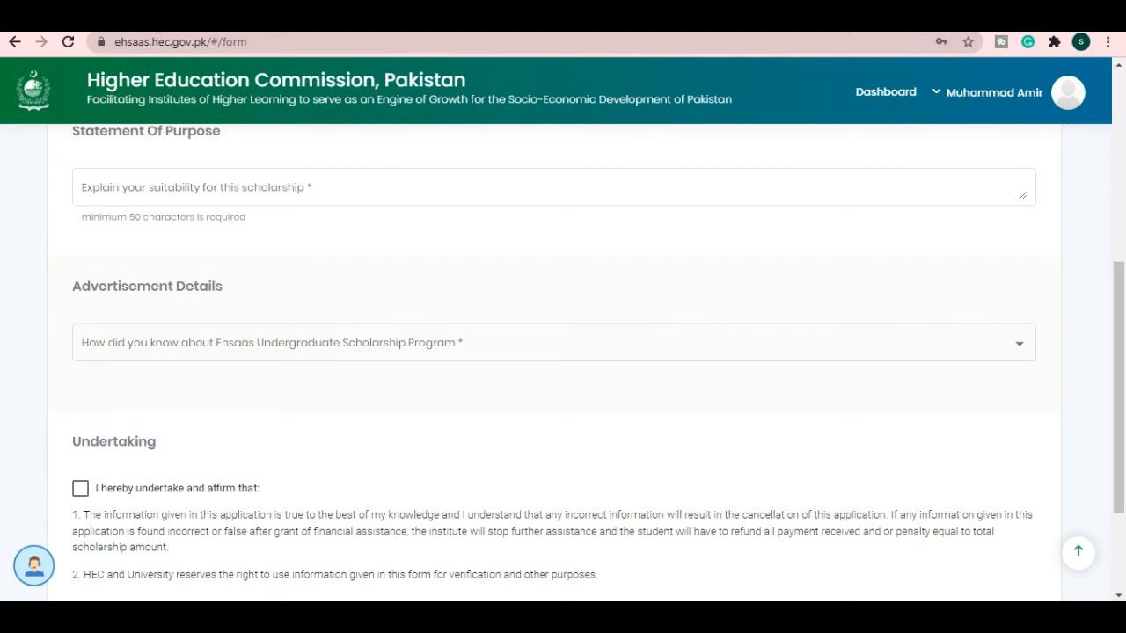
pyautogui.scroll(-2, 562, 361)
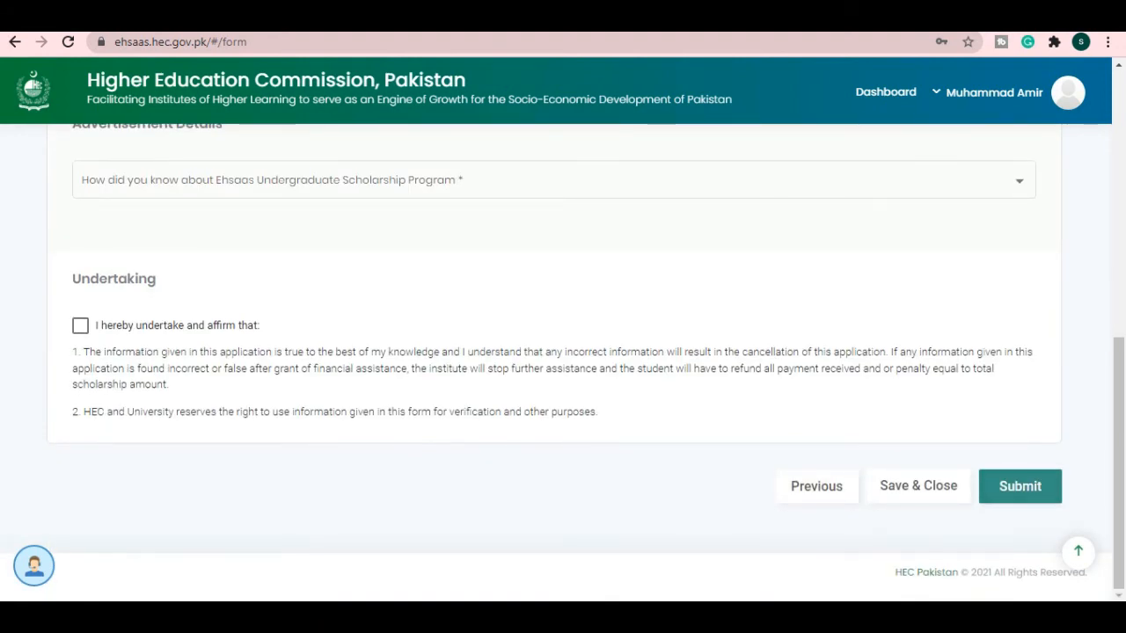
pyautogui.scroll(6, 563, 352)
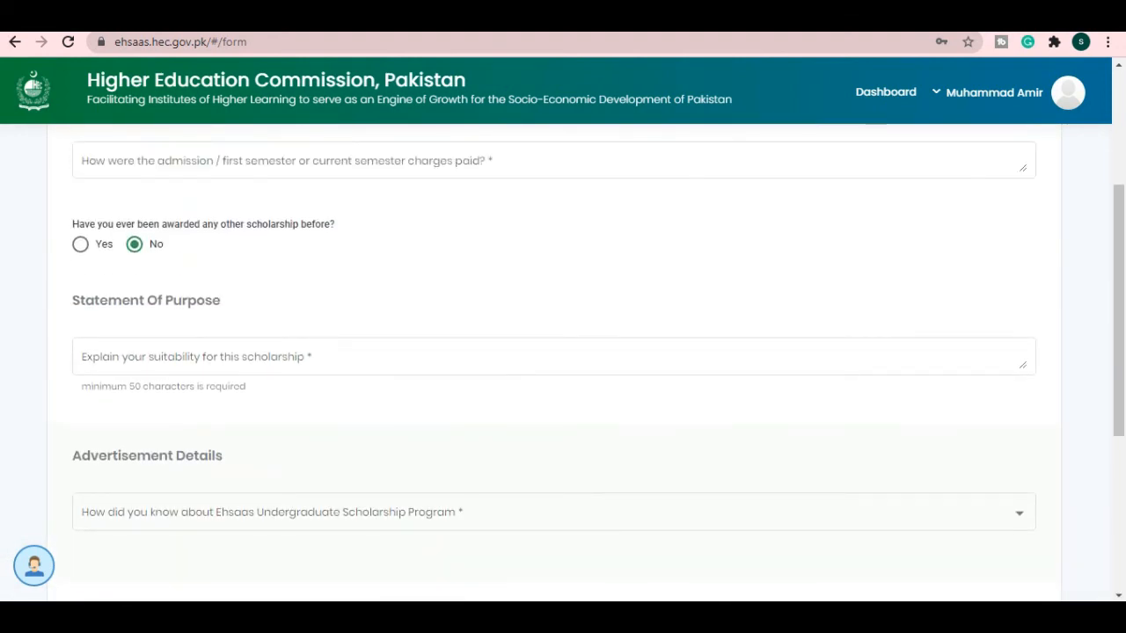
pyautogui.scroll(-6, 563, 351)
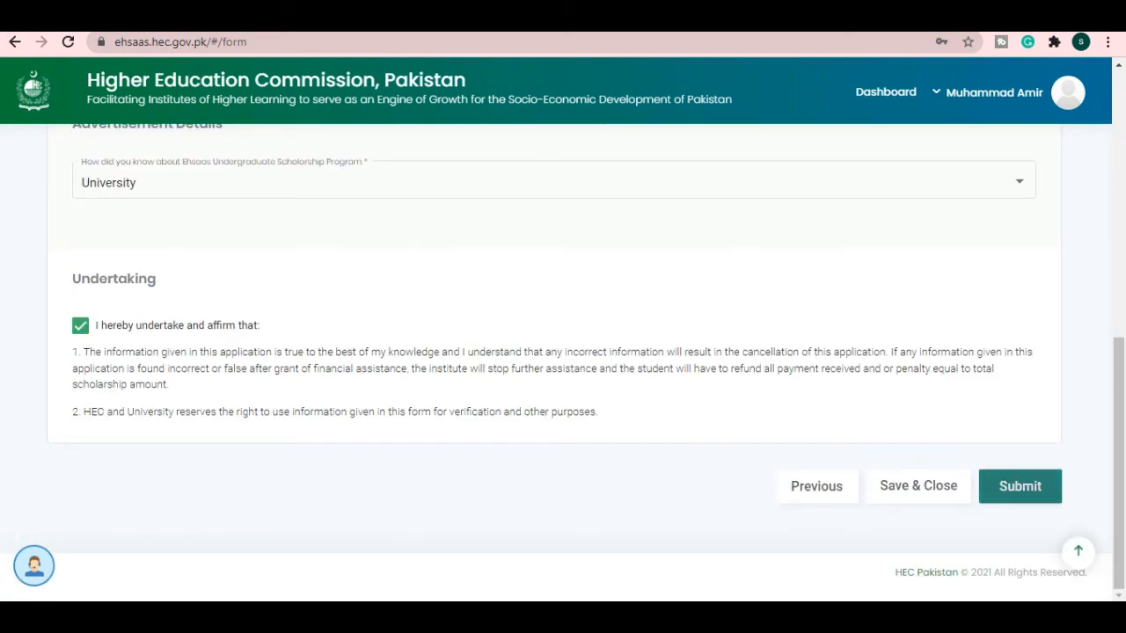
pyautogui.click(1020, 486)
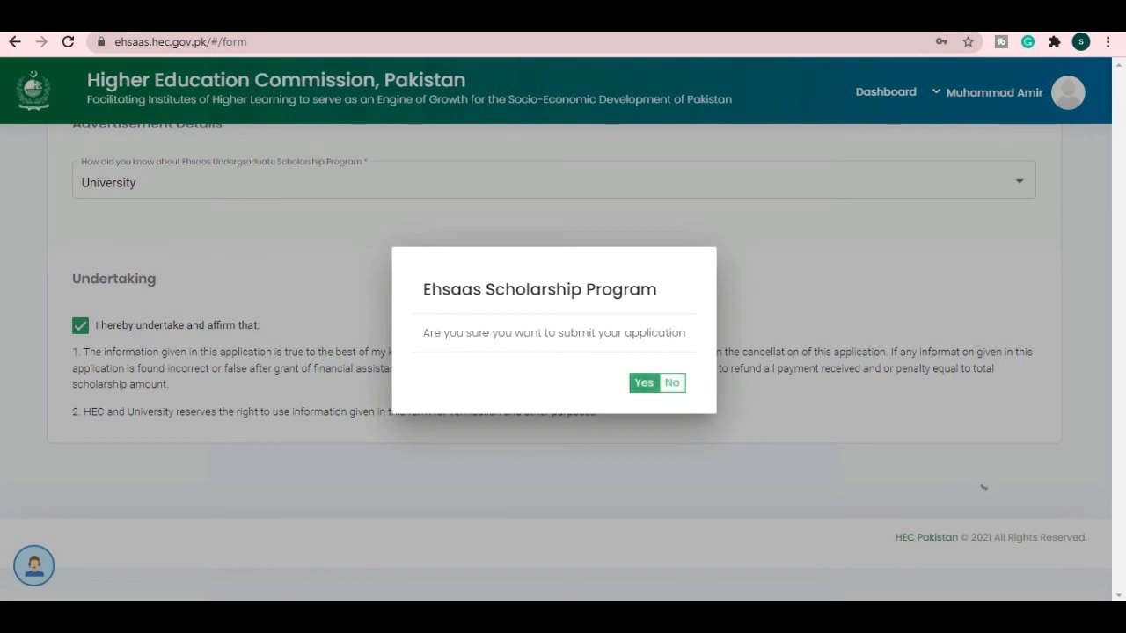
# - Confirm the submission, copy the reference number, and return to the dashboard
pyautogui.click(644, 382)
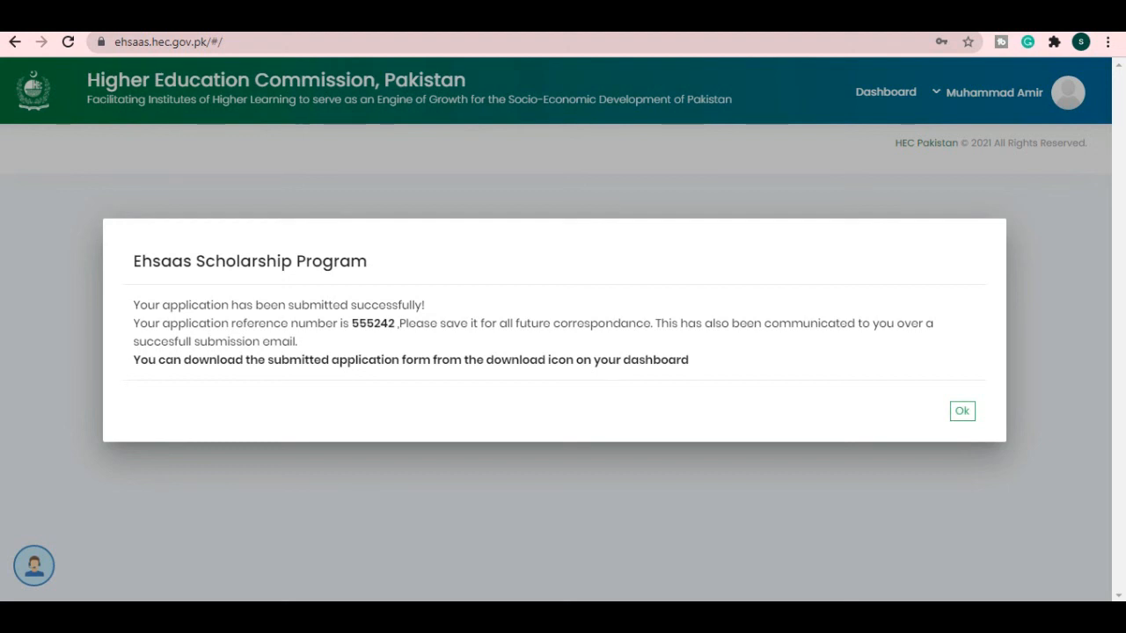
pyautogui.moveTo(352, 323); pyautogui.dragTo(416, 322)
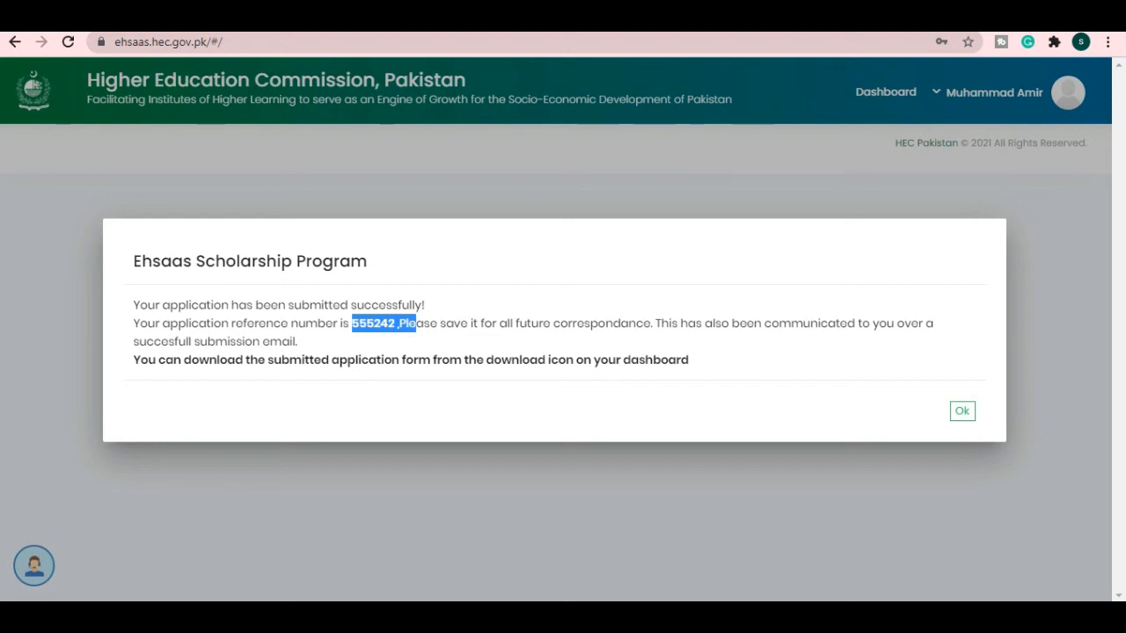
pyautogui.click(962, 410)
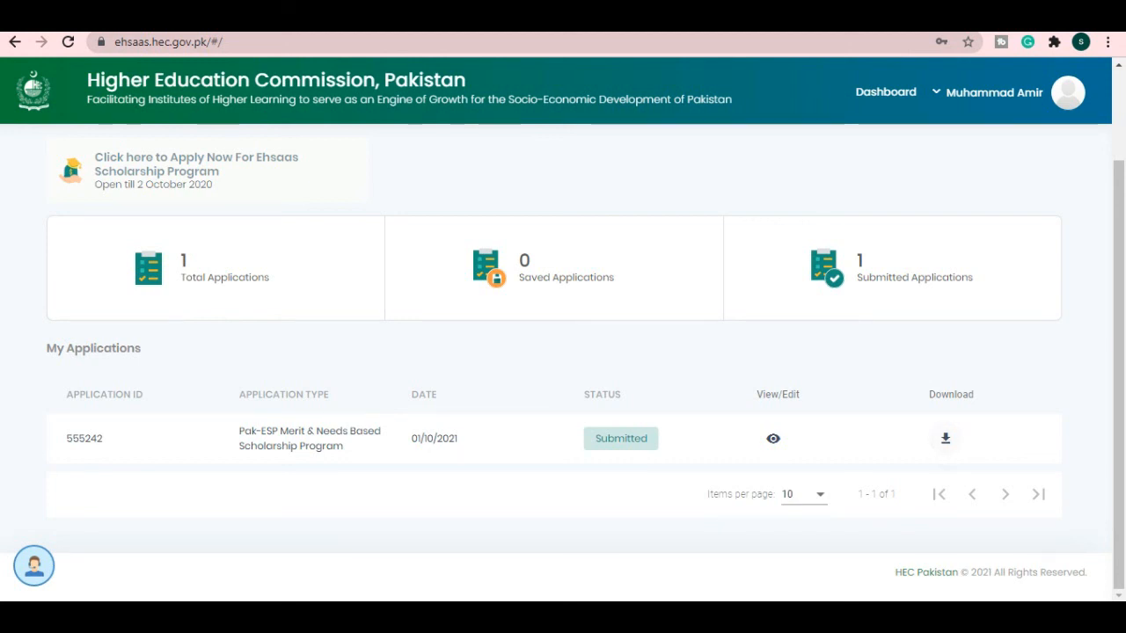
# - Download the submitted application form PDF and open it from the download bar
pyautogui.scroll(2, 563, 352)
pyautogui.scroll(-2, 563, 351)
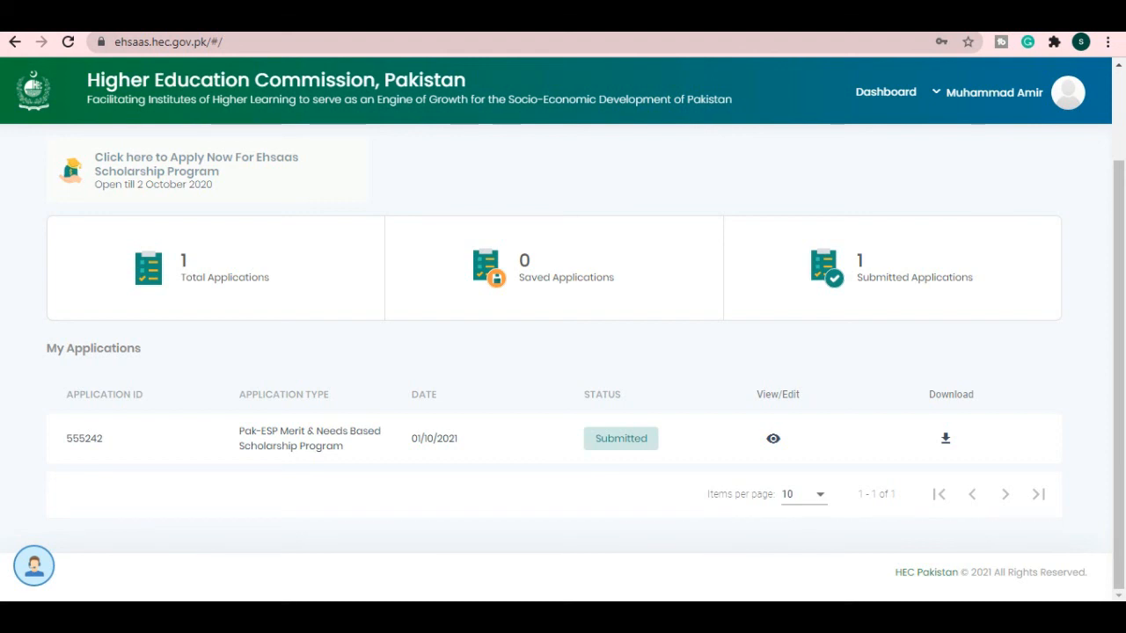
pyautogui.click(946, 437)
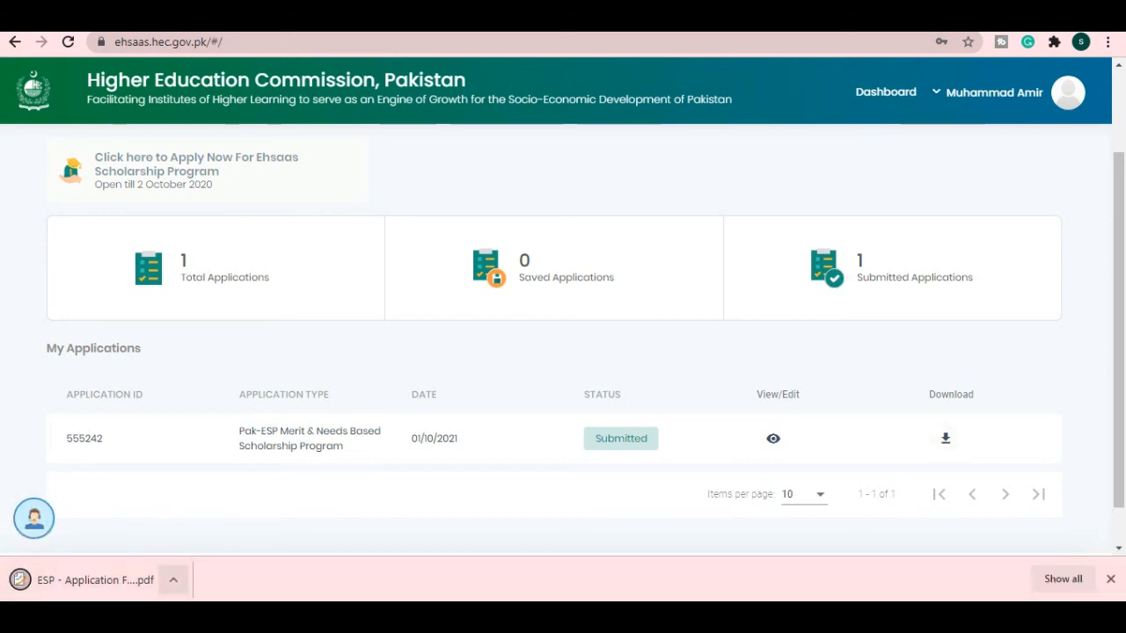
pyautogui.click(173, 580)
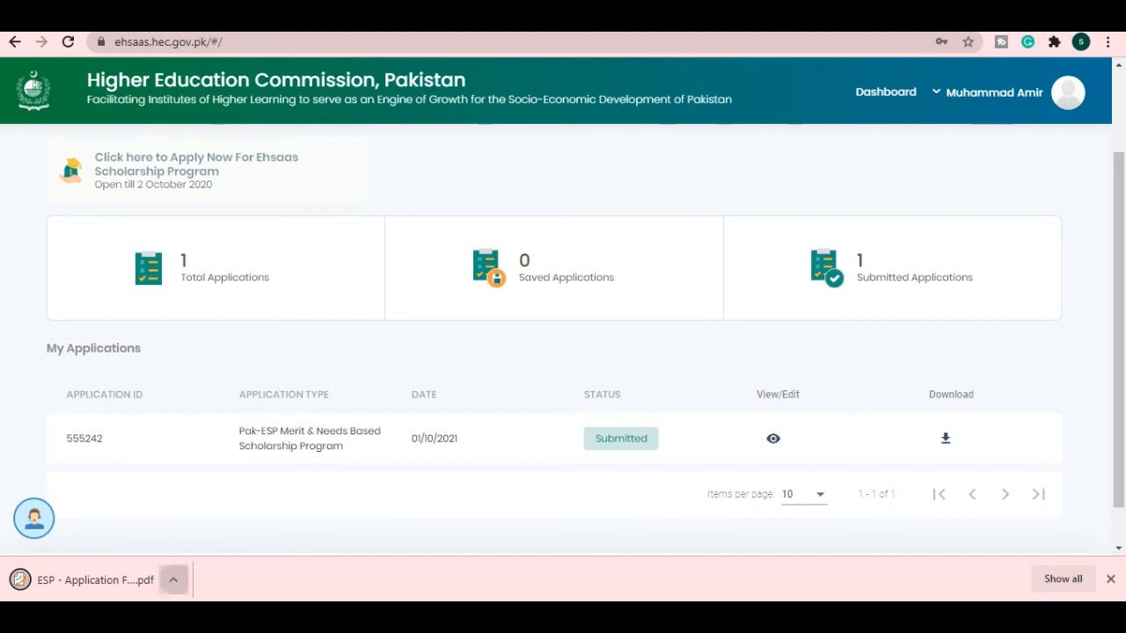
pyautogui.click(173, 579)
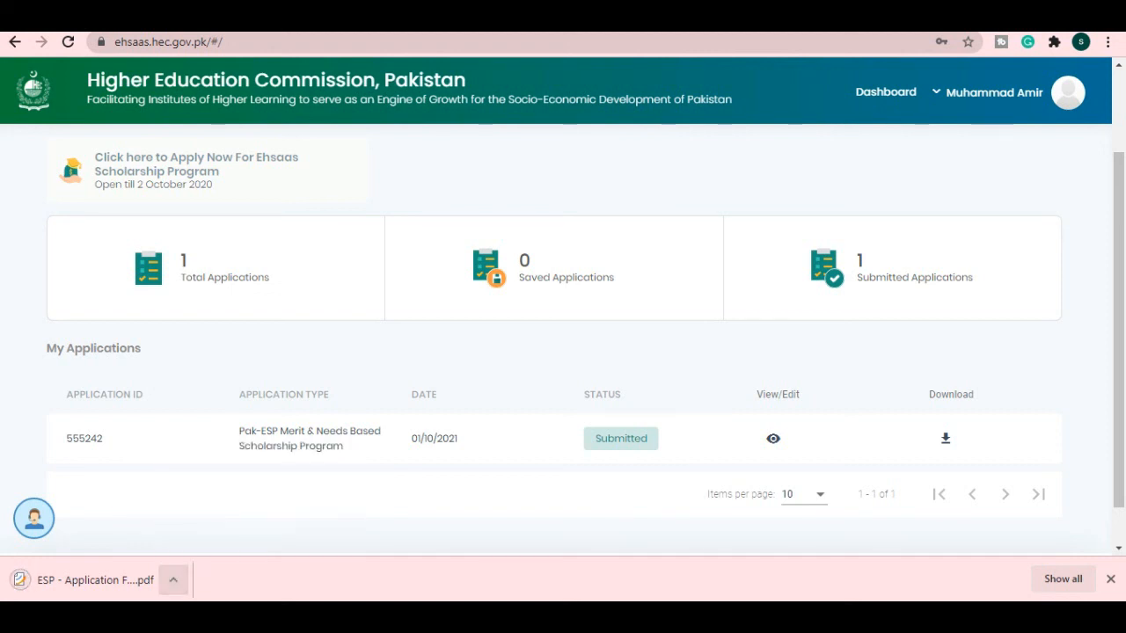
pyautogui.click(173, 580)
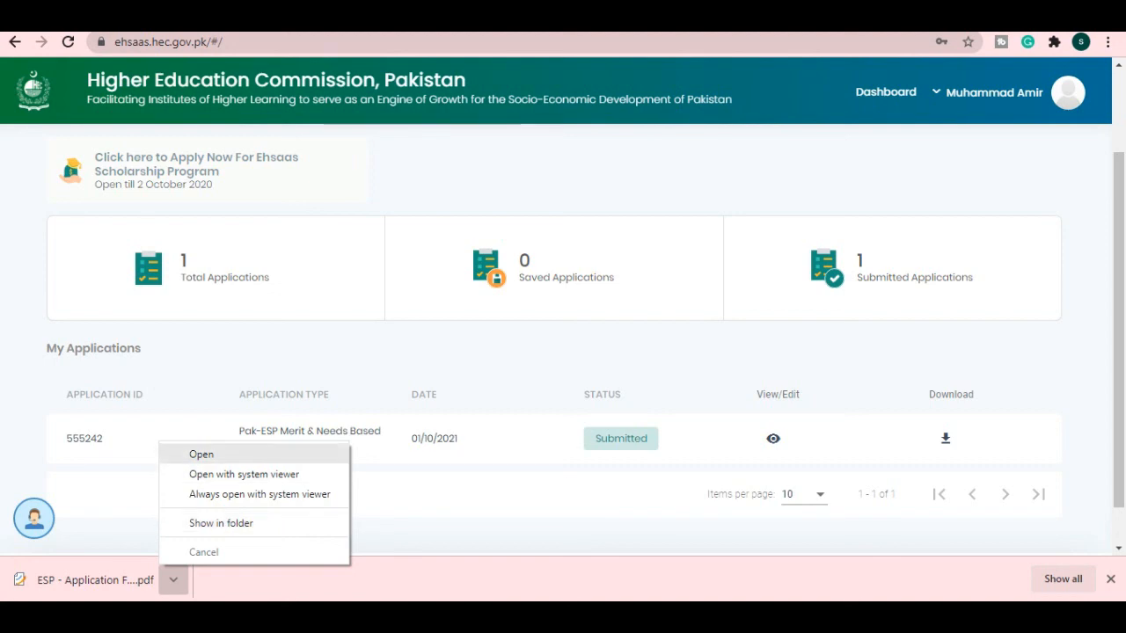
pyautogui.click(202, 454)
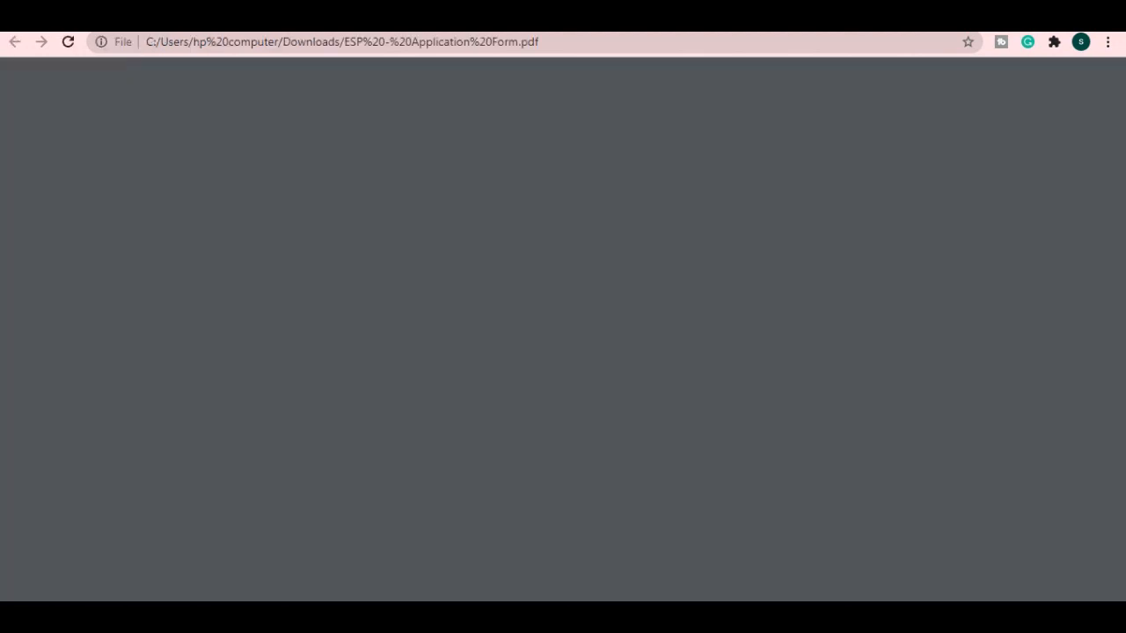
# - Scroll through all 9 pages of ESP - Application Form.pdf and back to page 1
pyautogui.scroll(-2, 562, 351)
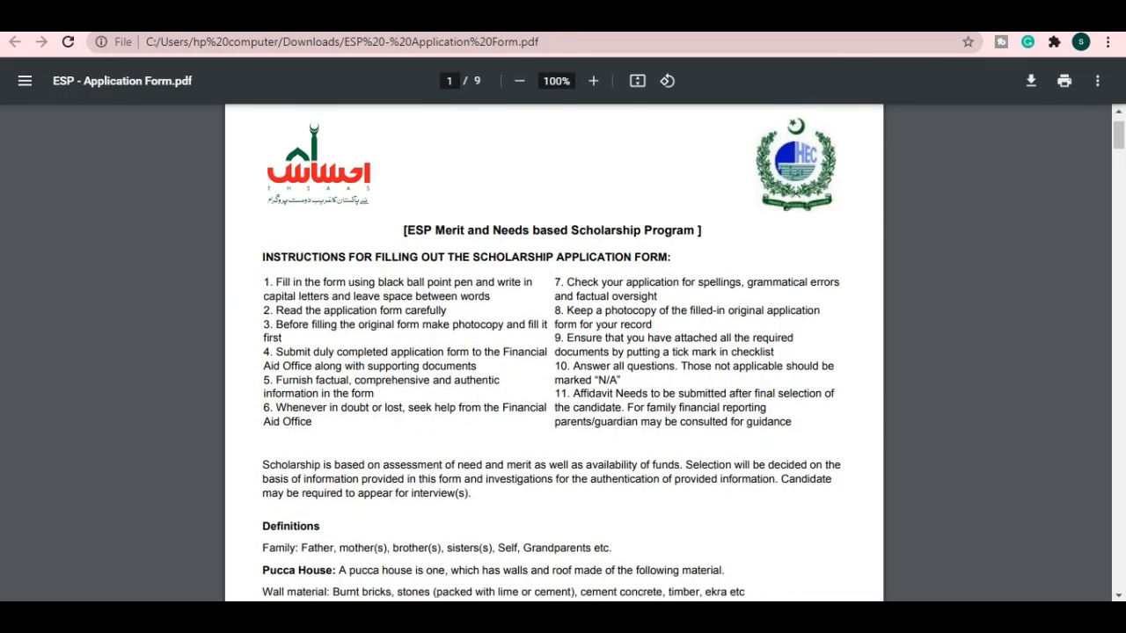
pyautogui.scroll(2, 563, 352)
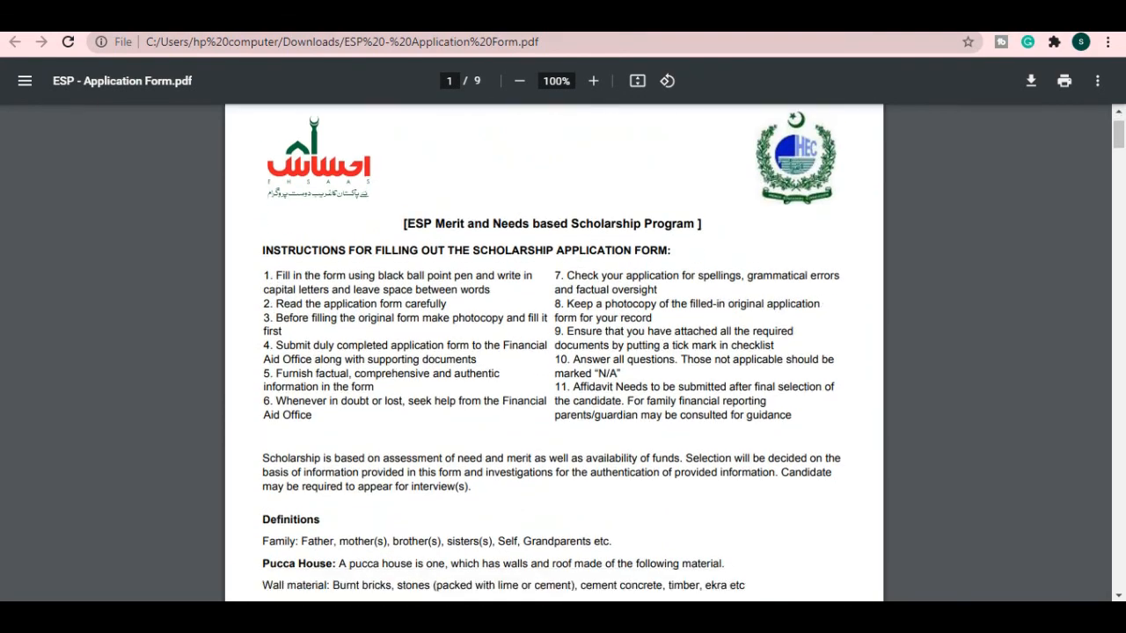
pyautogui.scroll(-8, 562, 352)
pyautogui.scroll(-20, 563, 352)
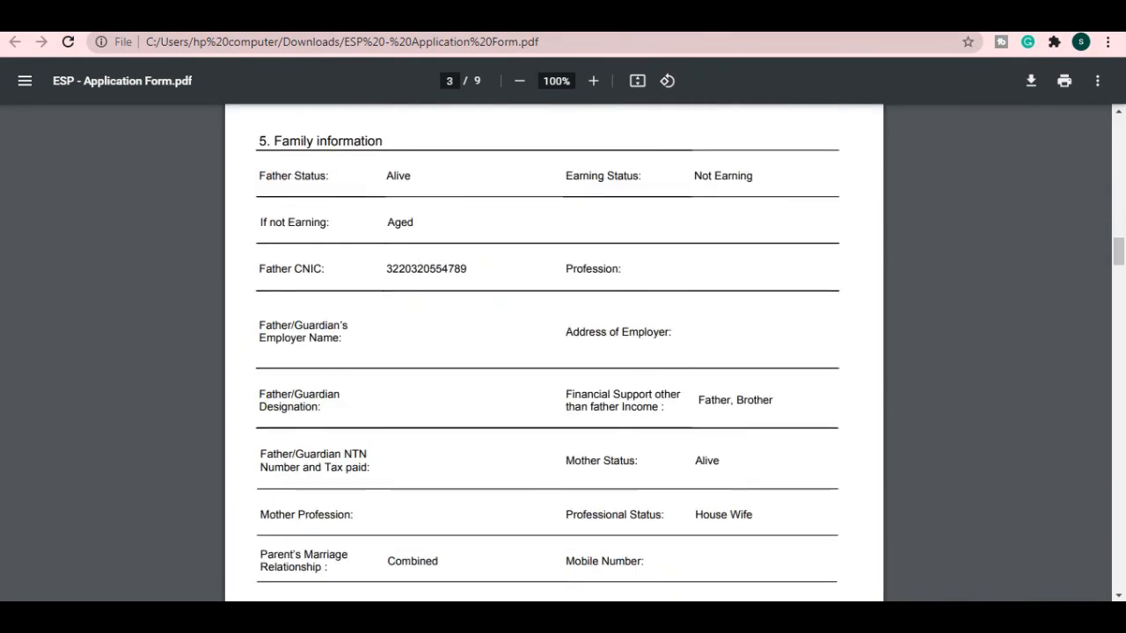
pyautogui.scroll(-20, 563, 352)
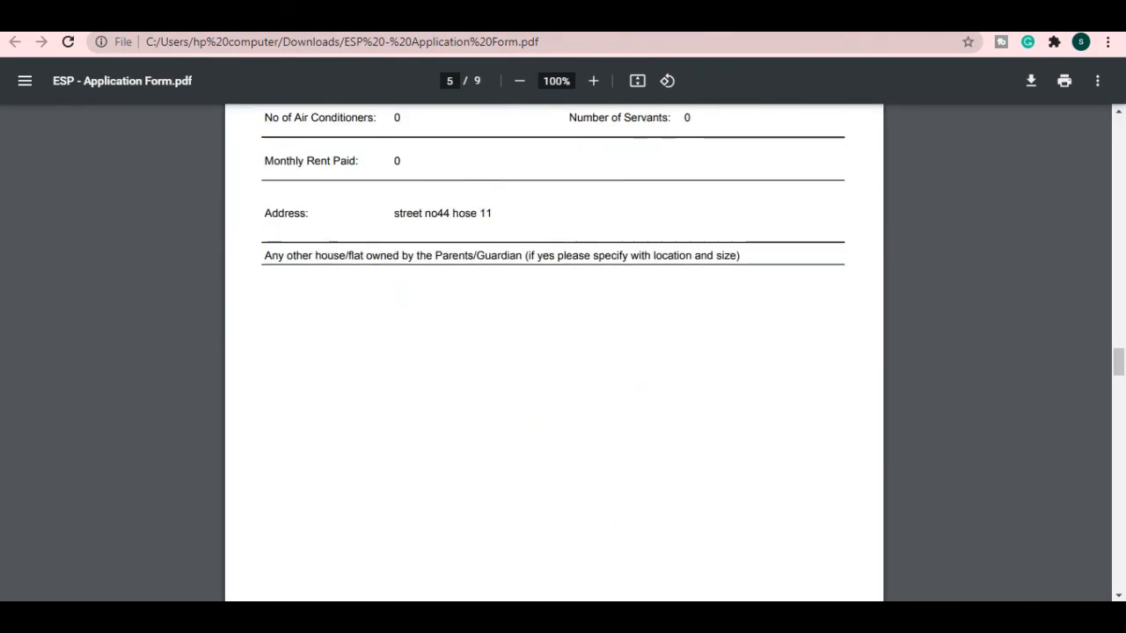
pyautogui.scroll(-20, 563, 351)
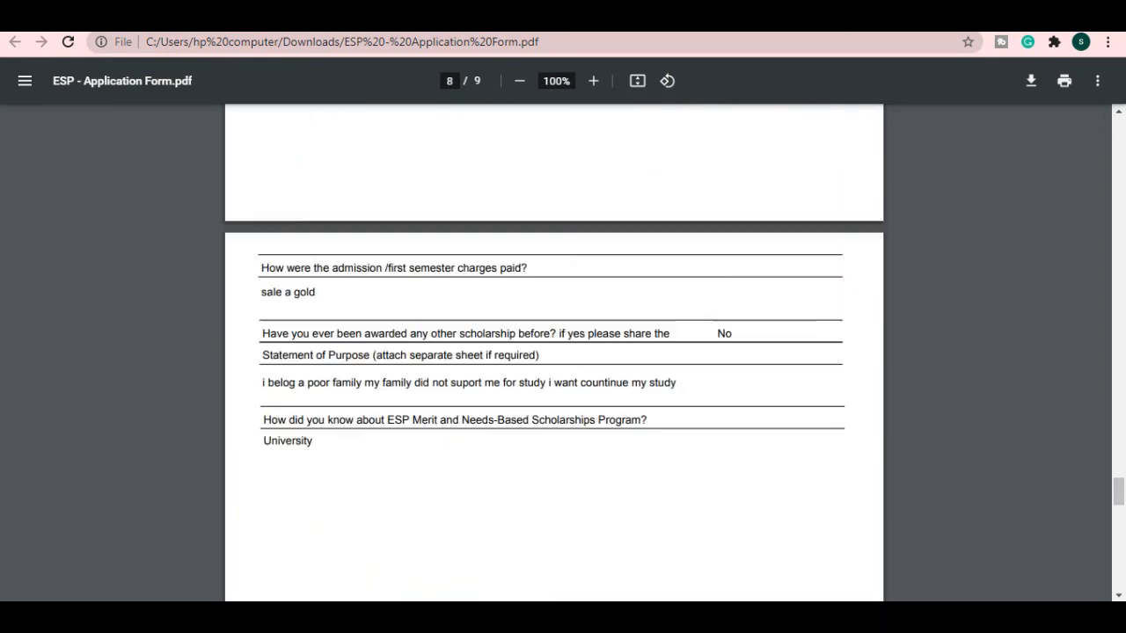
pyautogui.scroll(-8, 562, 352)
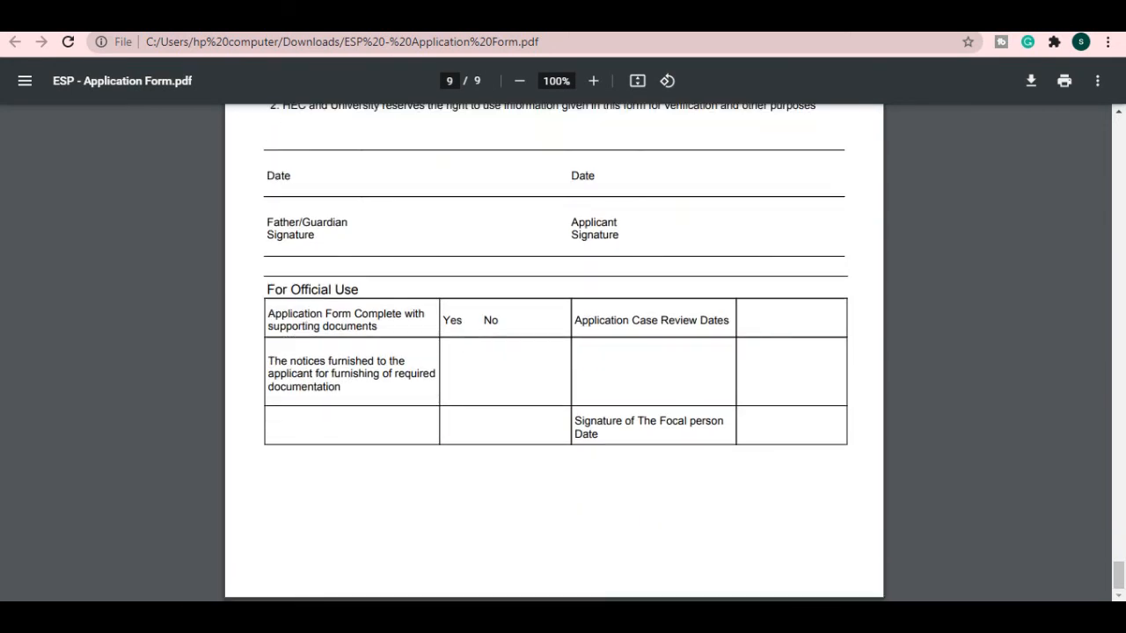
pyautogui.scroll(20, 563, 351)
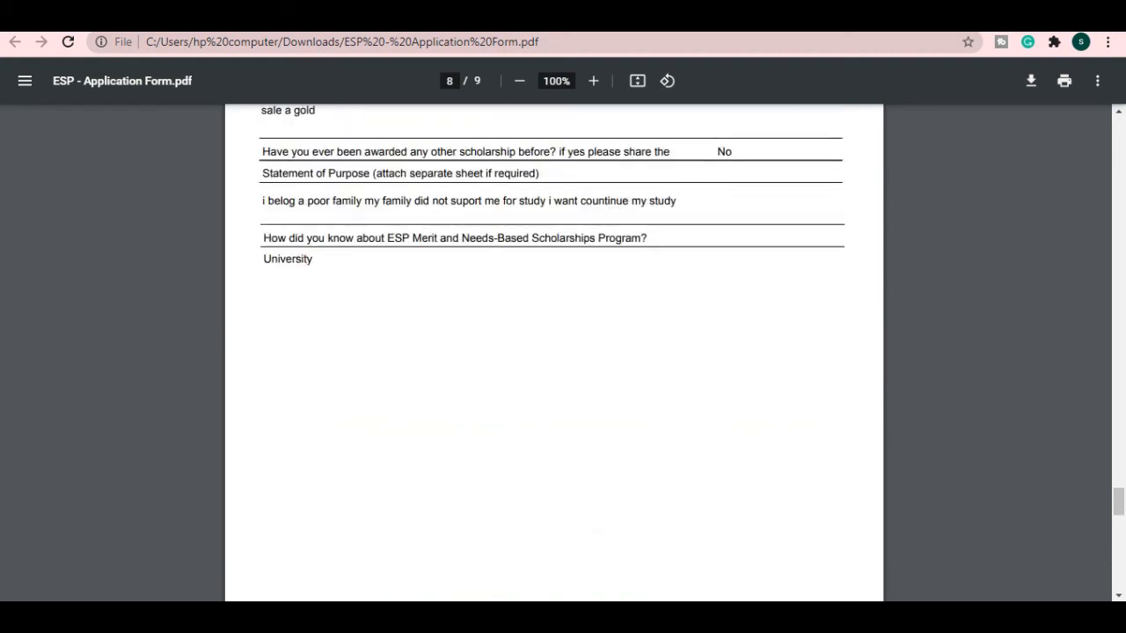
pyautogui.scroll(15, 563, 352)
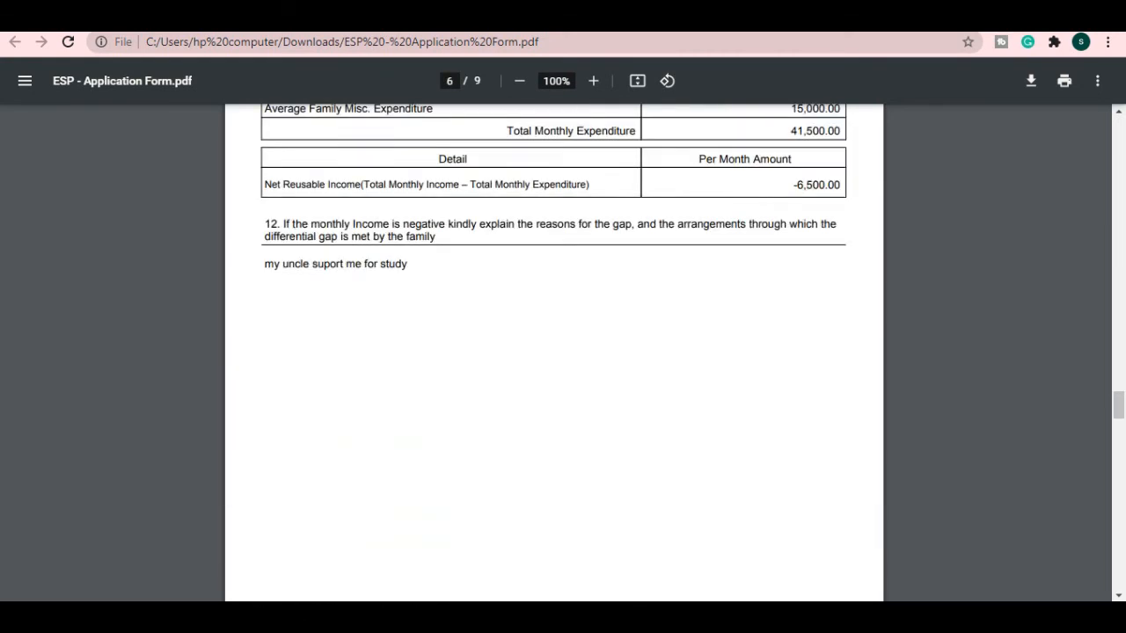
pyautogui.scroll(20, 563, 351)
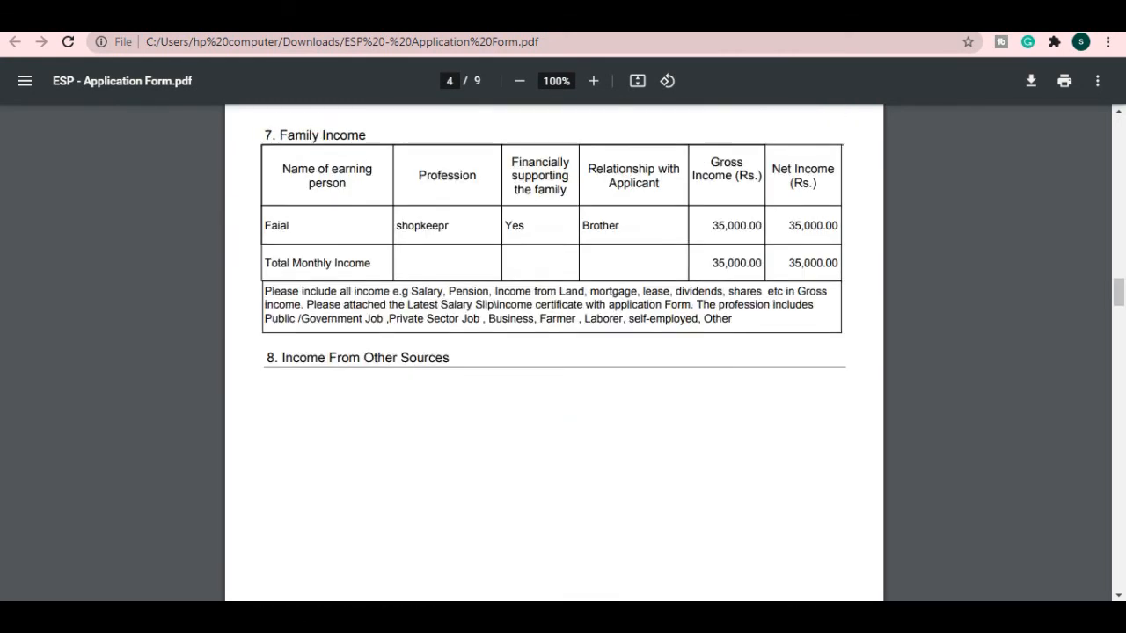
pyautogui.scroll(20, 563, 351)
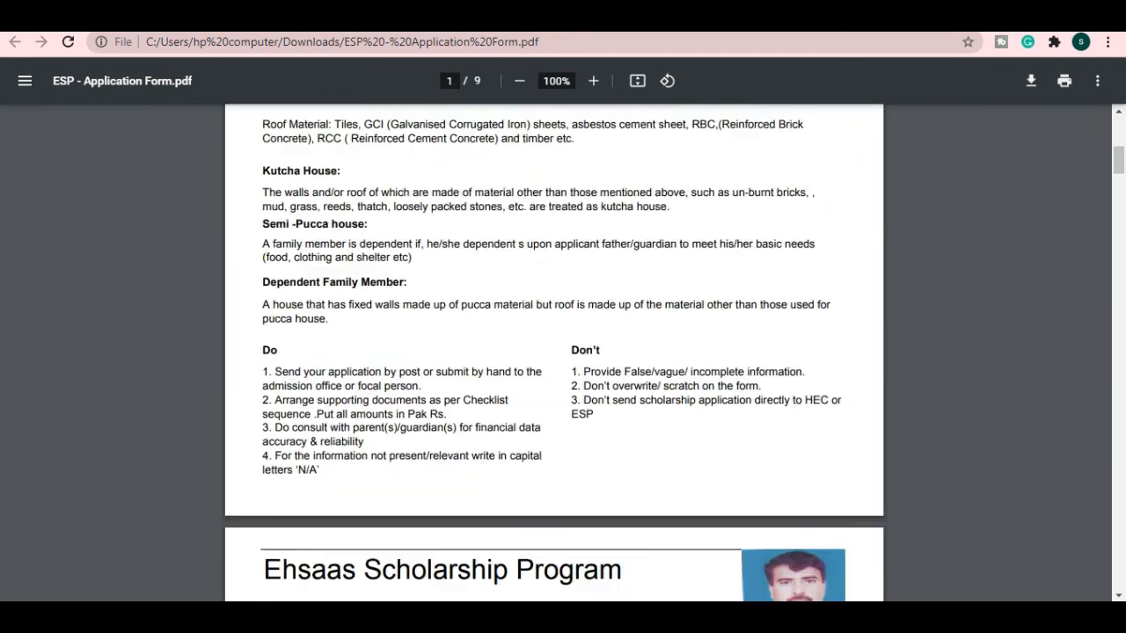
pyautogui.scroll(3, 563, 352)
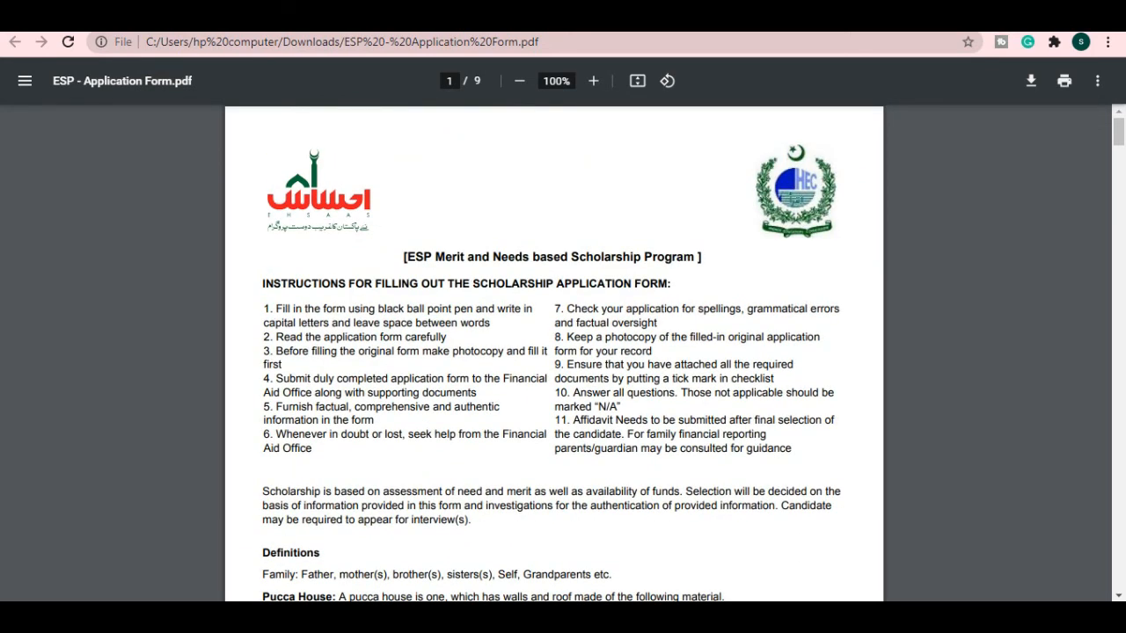